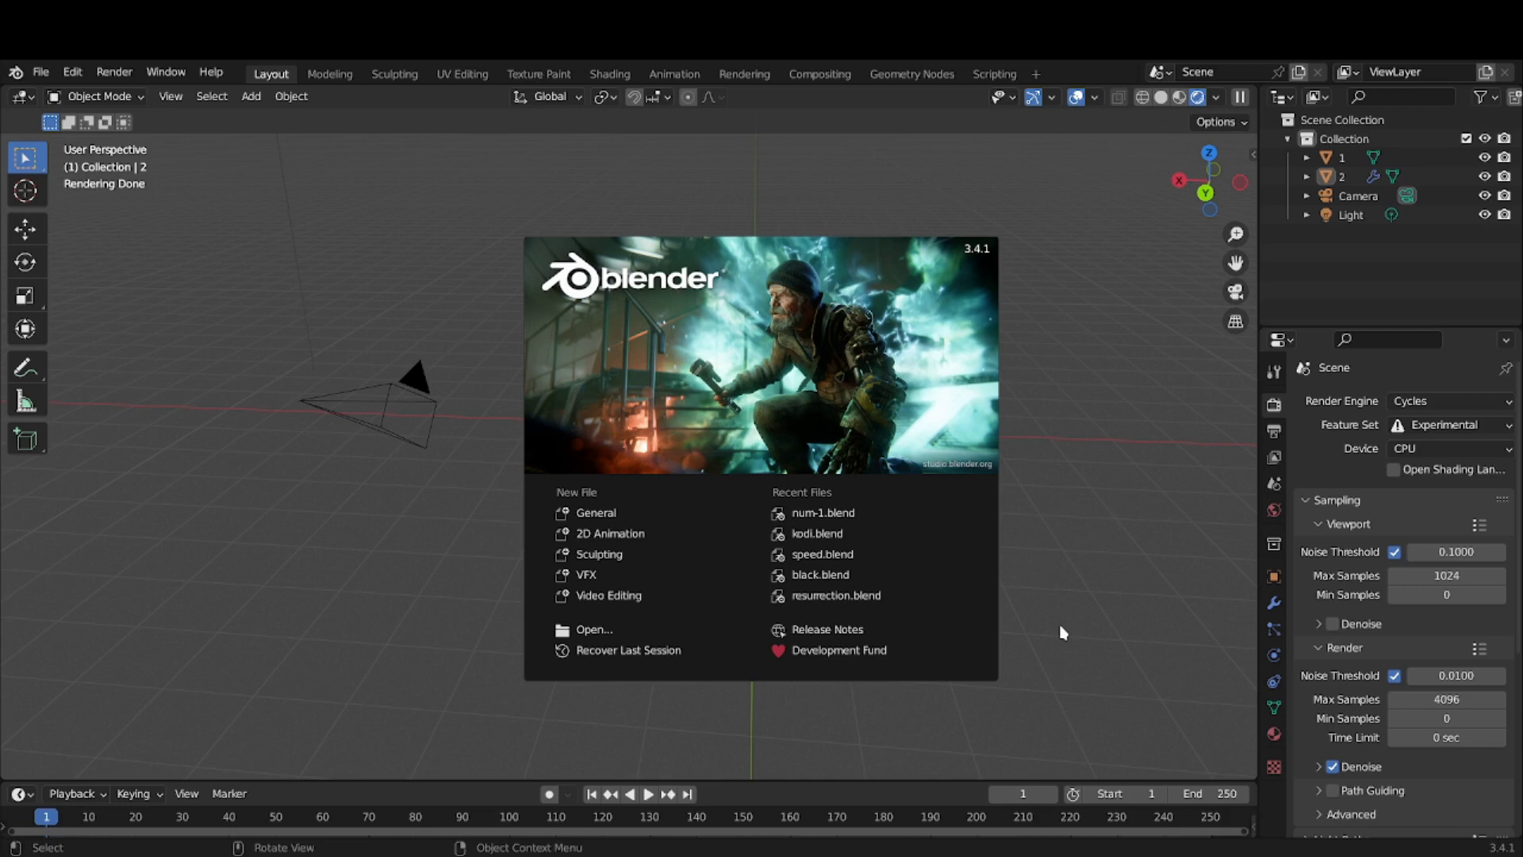
- Give plane 1 a new material with a salmon-red base color
{"action": "left_click", "coordinate": [788, 423]}
{"action": "scroll", "coordinate": [878, 417], "scroll_direction": "up", "scroll_amount": 2}
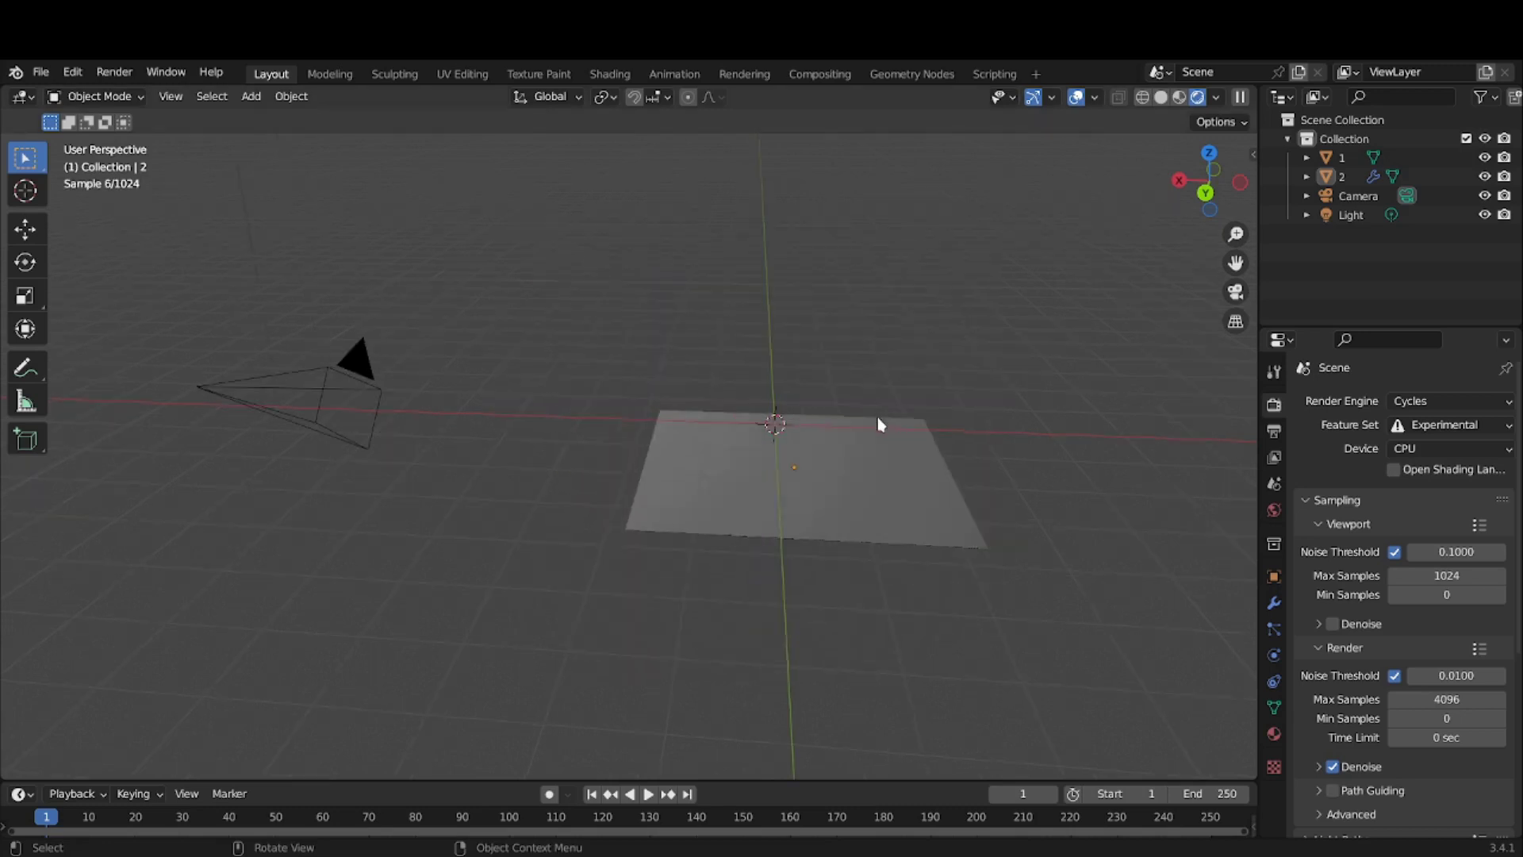
{"action": "left_click", "coordinate": [876, 481]}
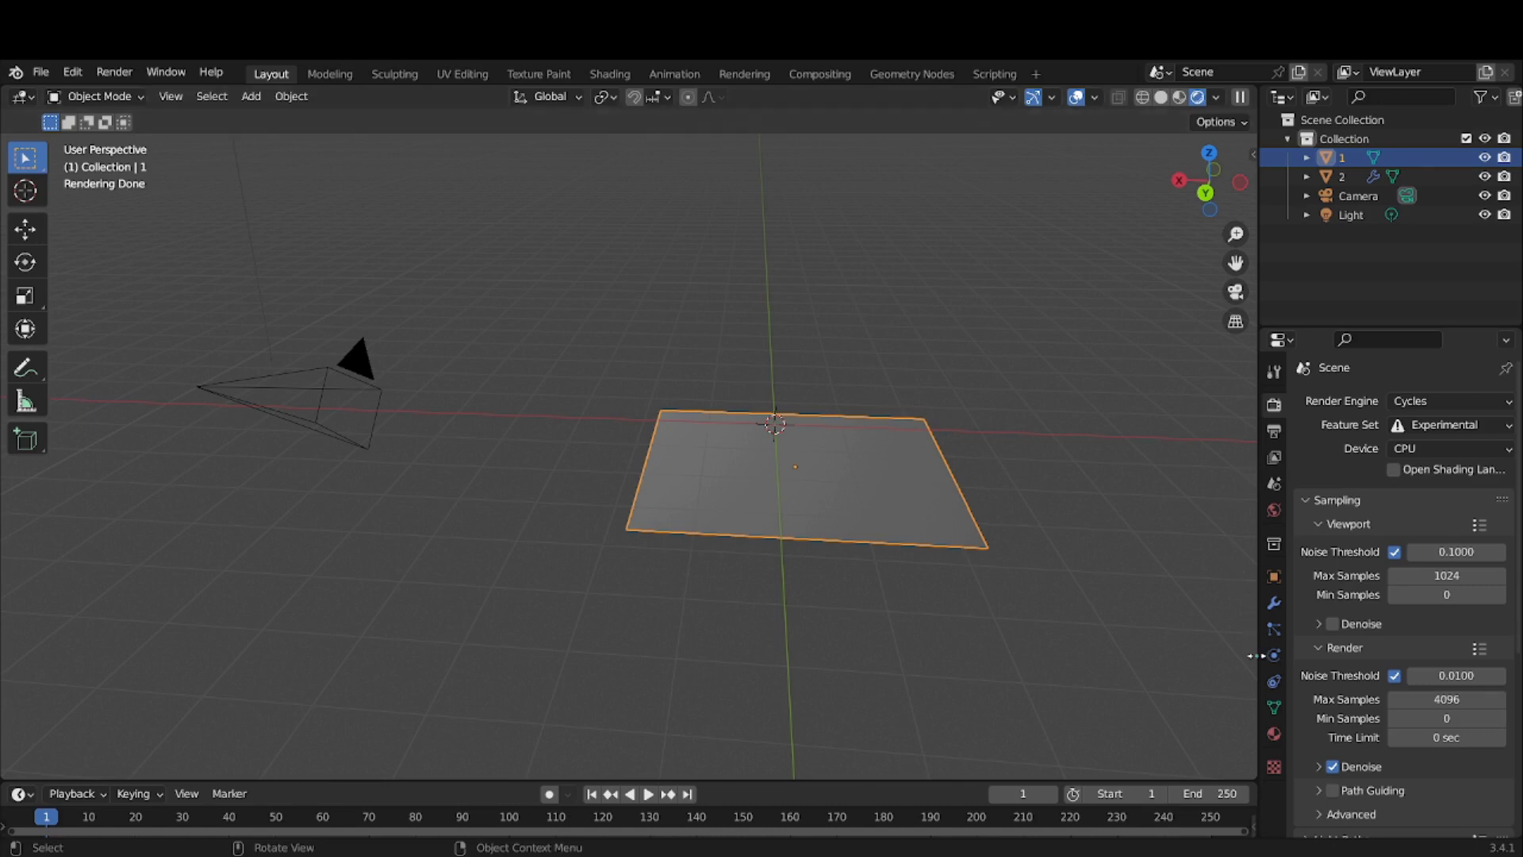
{"action": "left_click", "coordinate": [1276, 734]}
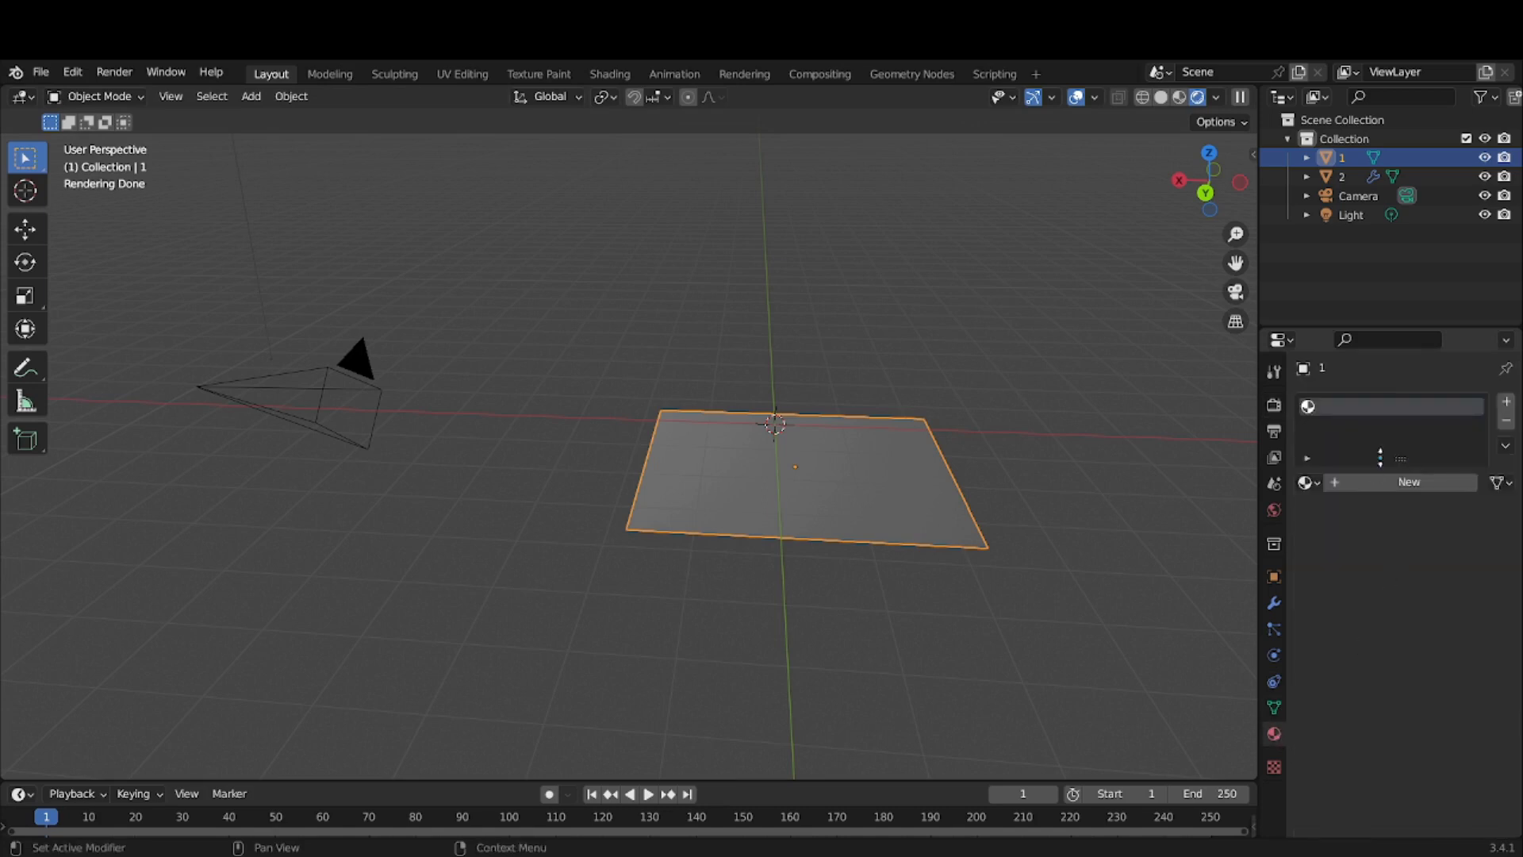
{"action": "left_click", "coordinate": [1375, 483]}
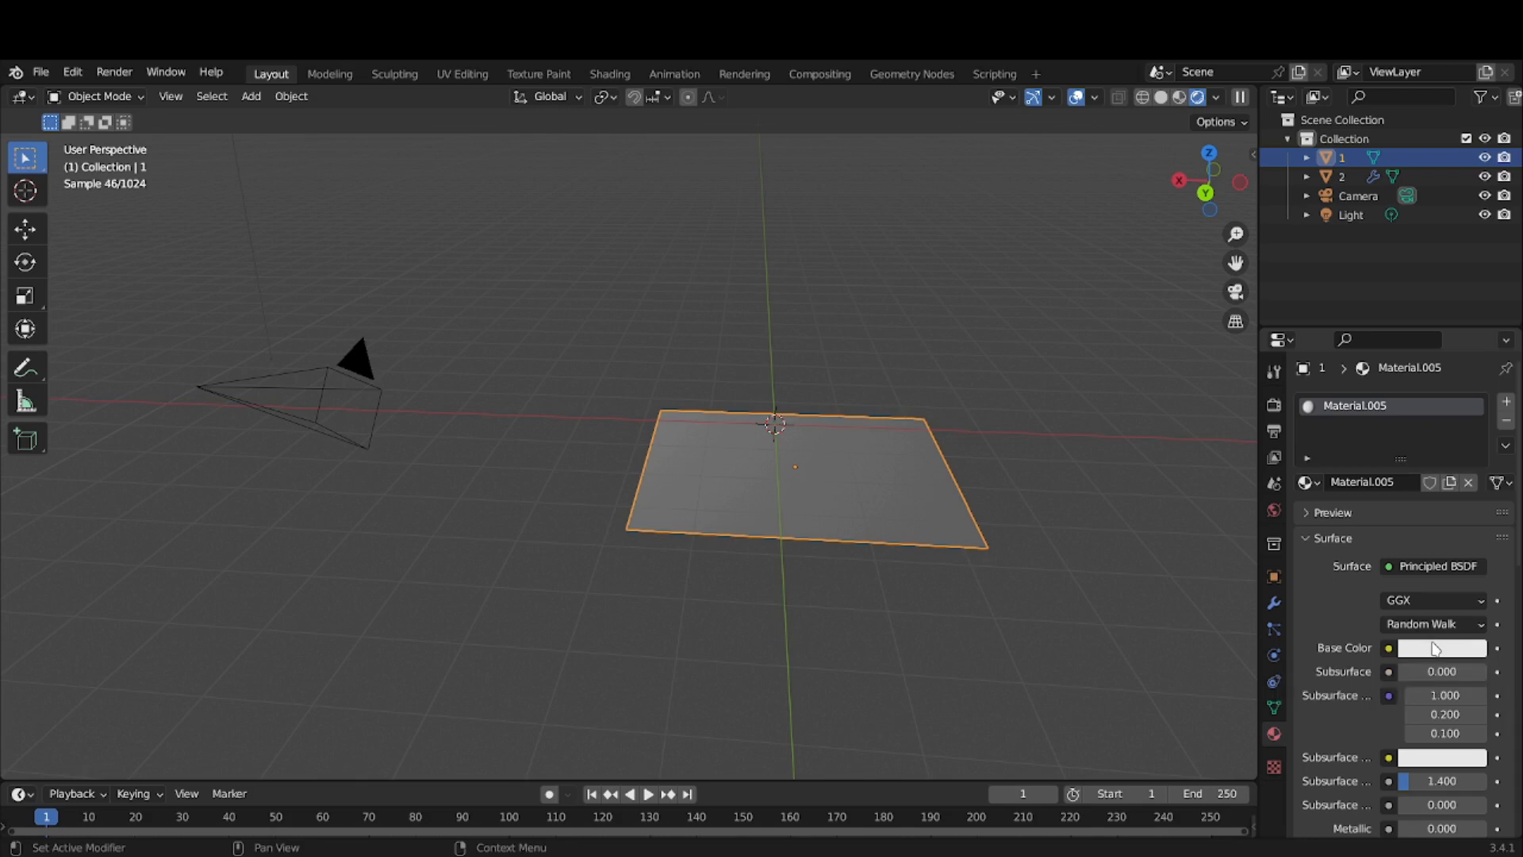
{"action": "left_click", "coordinate": [1435, 648]}
{"action": "left_click", "coordinate": [1387, 488]}
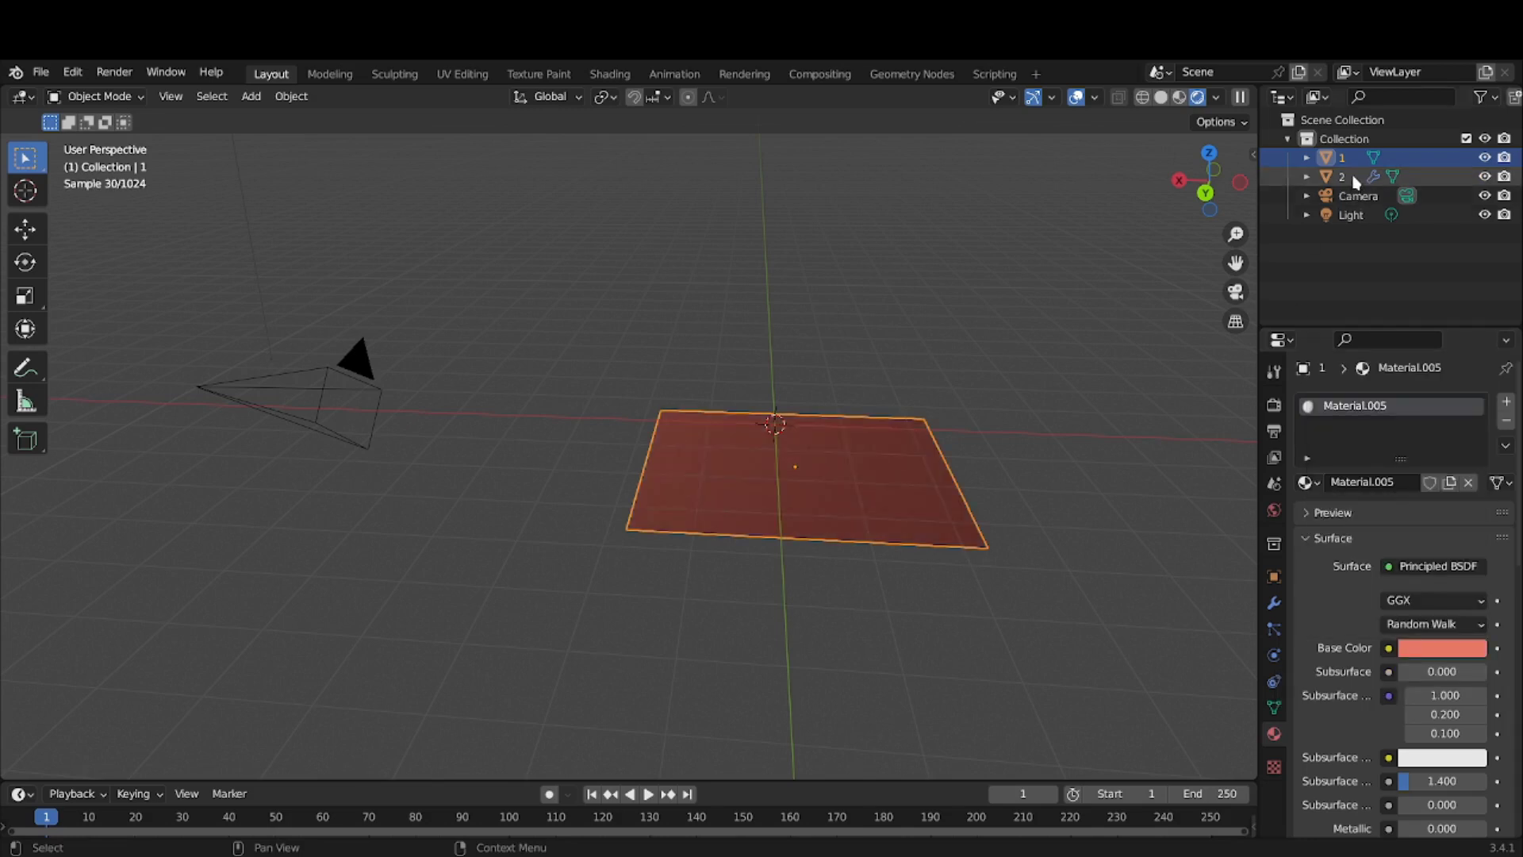
- Hide plane 1 and give plane 2 a new material with a light green base color
{"action": "left_click", "coordinate": [1484, 157]}
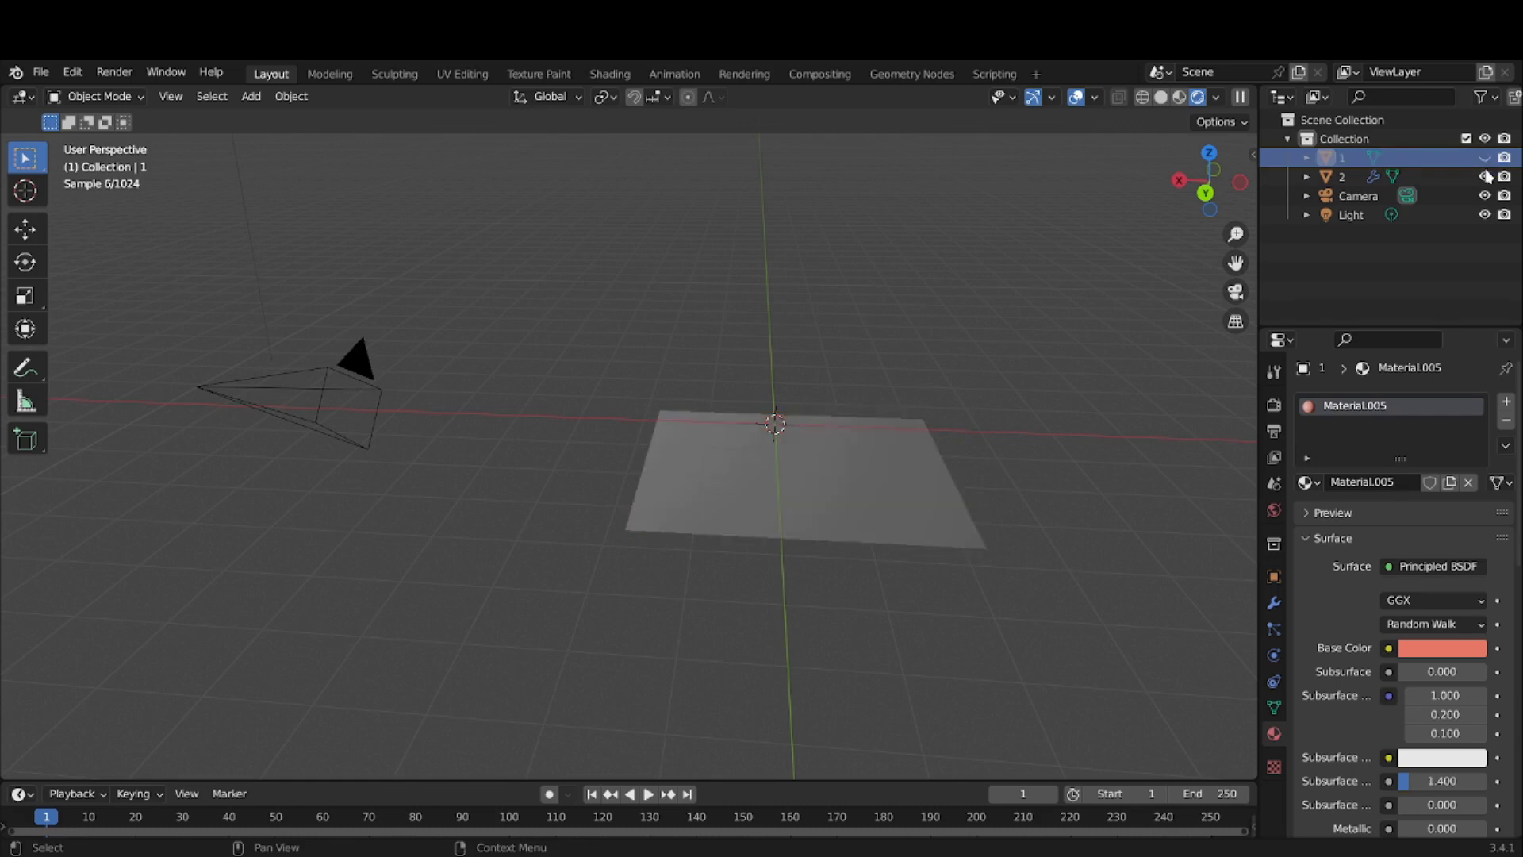
{"action": "left_click", "coordinate": [1357, 178]}
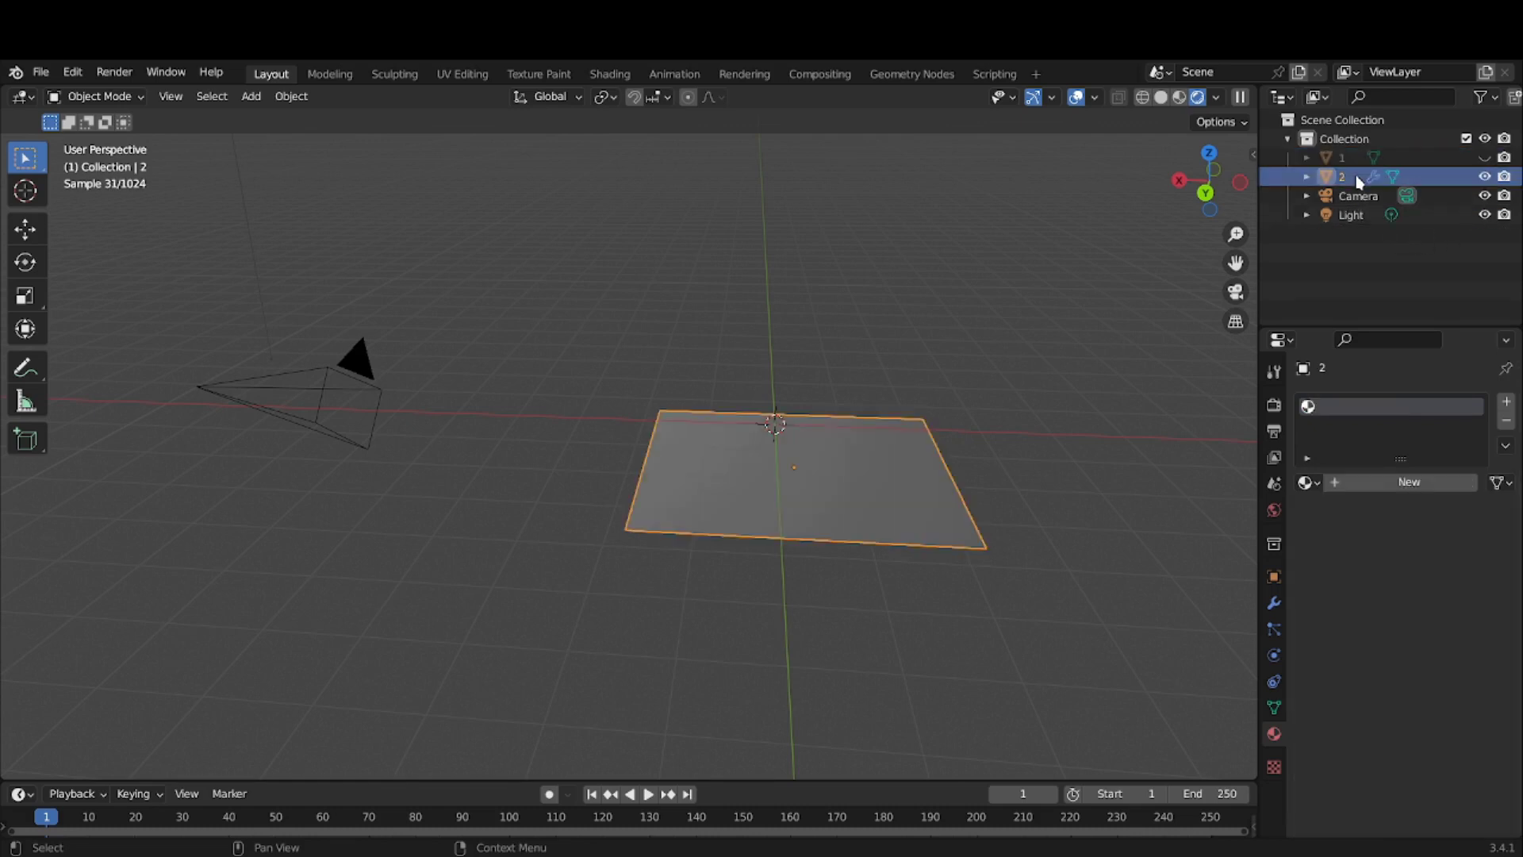
{"action": "left_click", "coordinate": [1416, 483]}
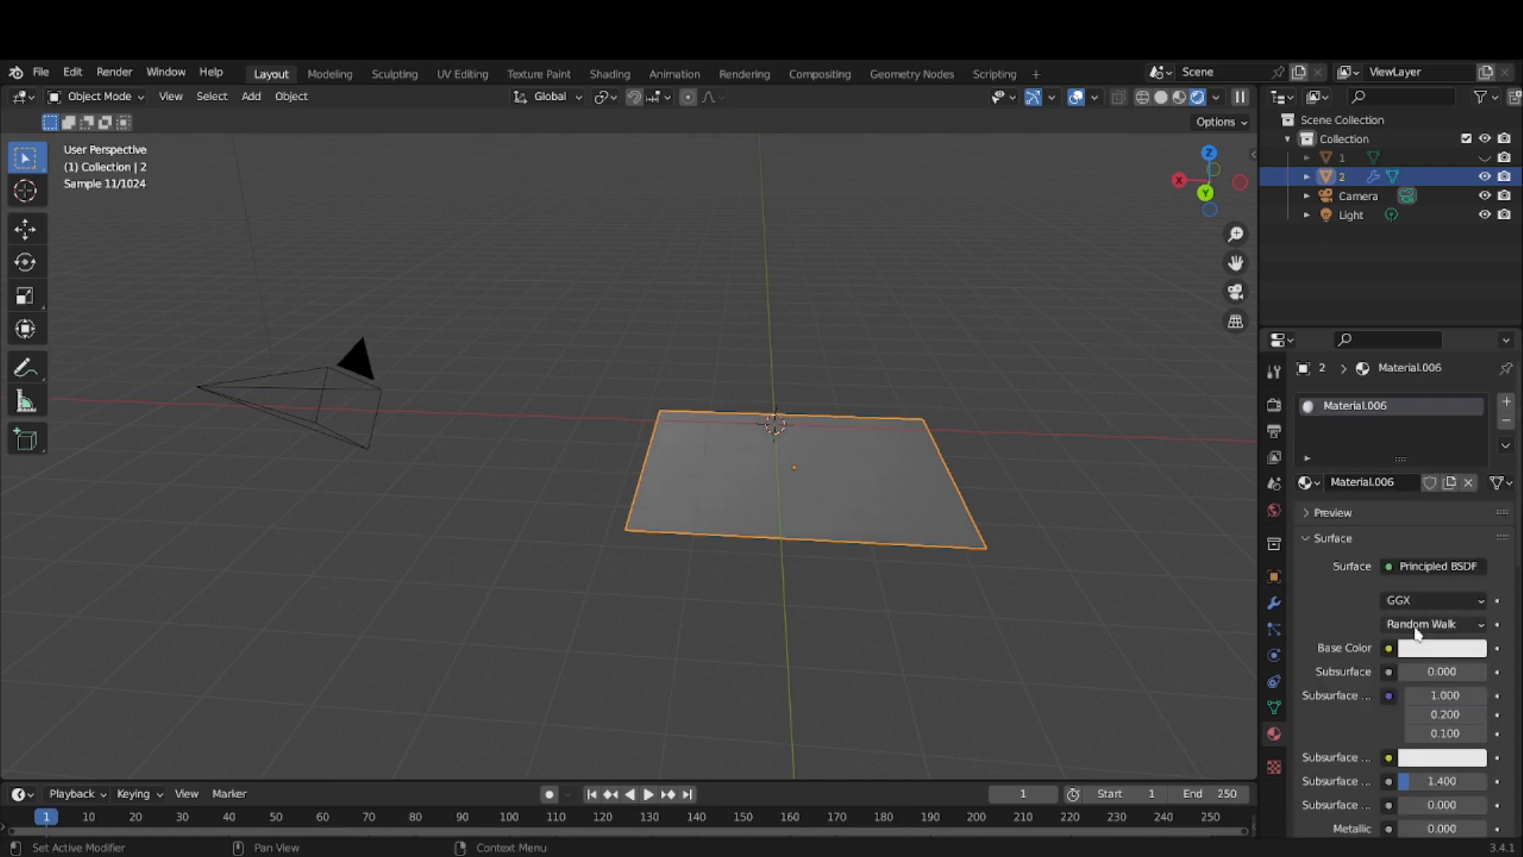
{"action": "left_click", "coordinate": [1416, 649]}
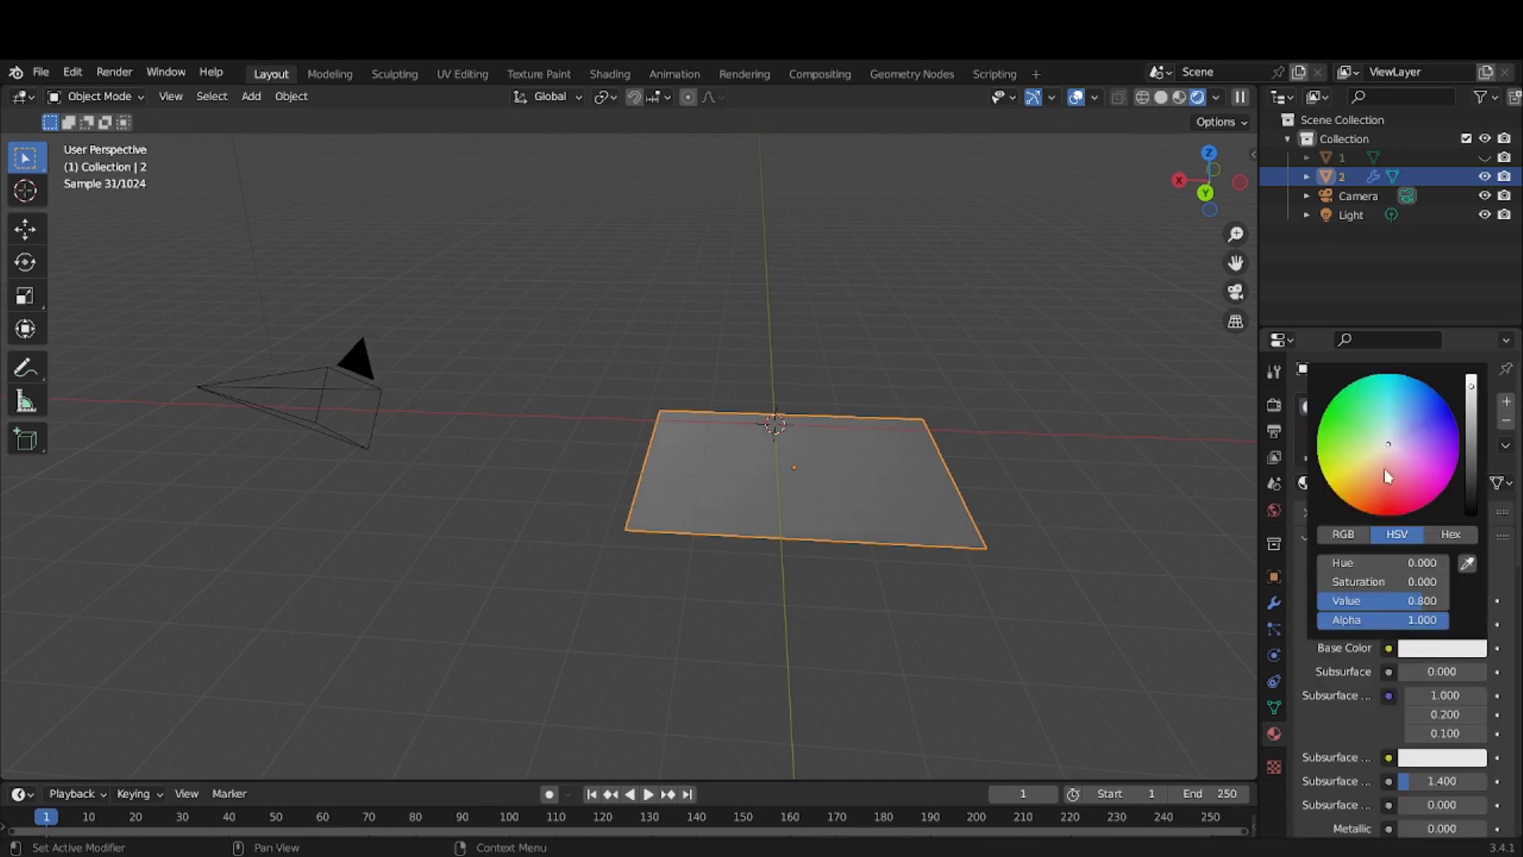
{"action": "left_click", "coordinate": [1367, 431]}
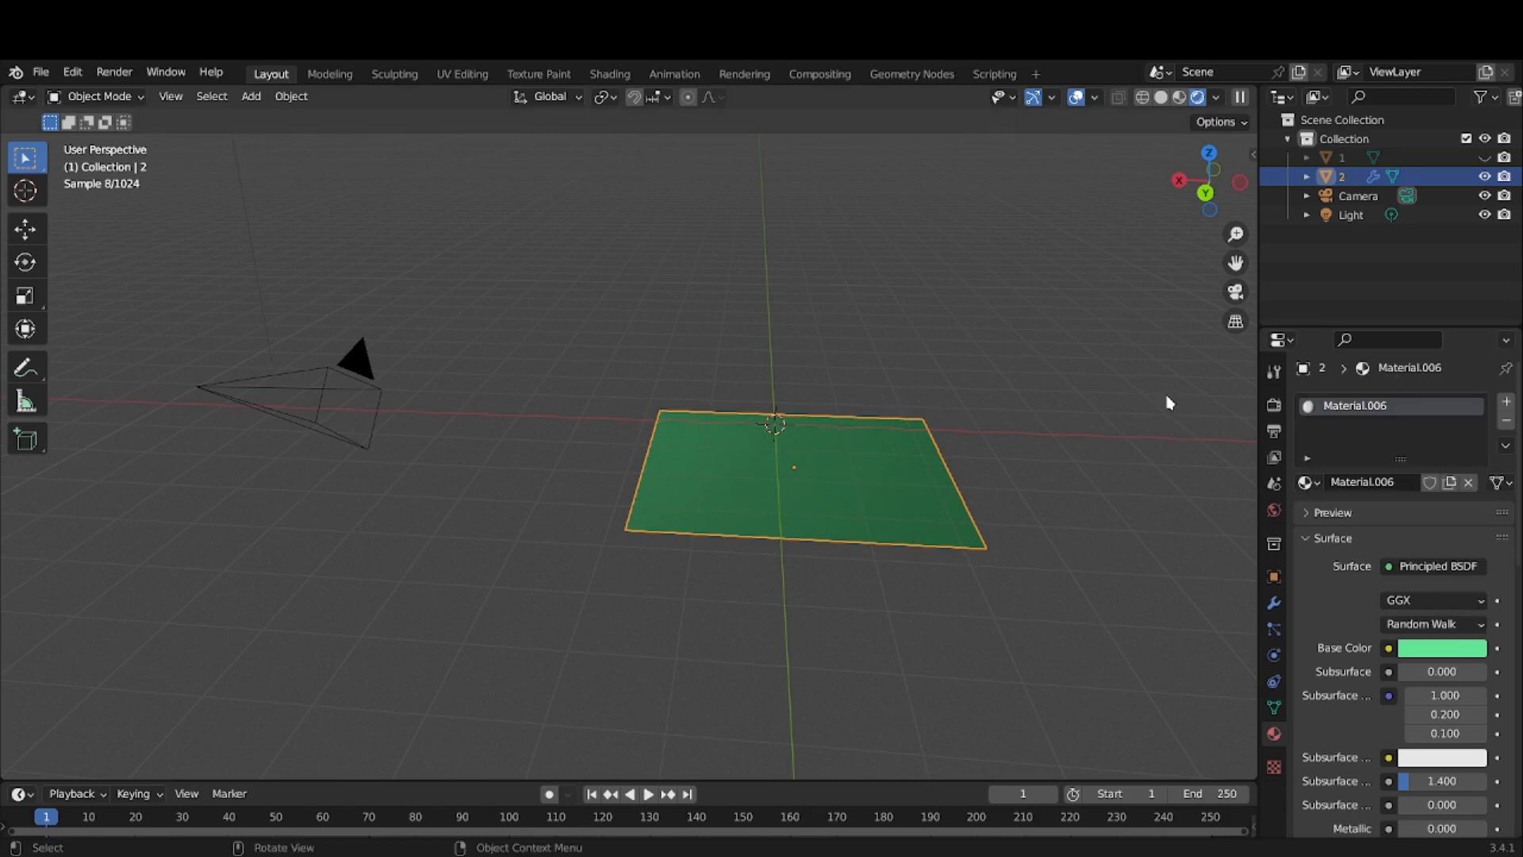
- Hide plane 2, then unhide plane 1 and select it
{"action": "left_click", "coordinate": [1484, 176]}
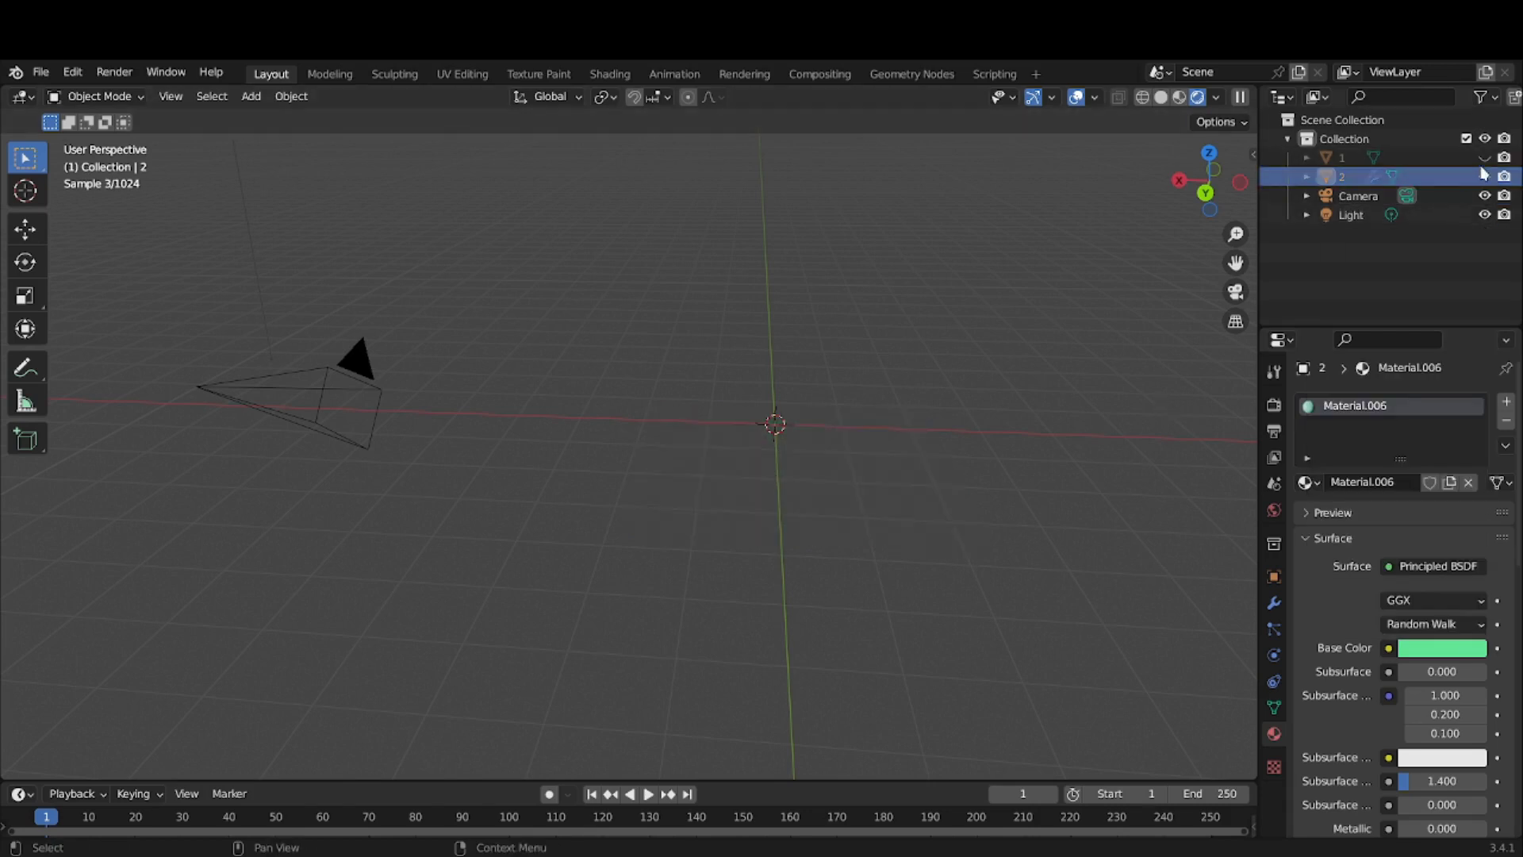
{"action": "left_click", "coordinate": [1484, 157]}
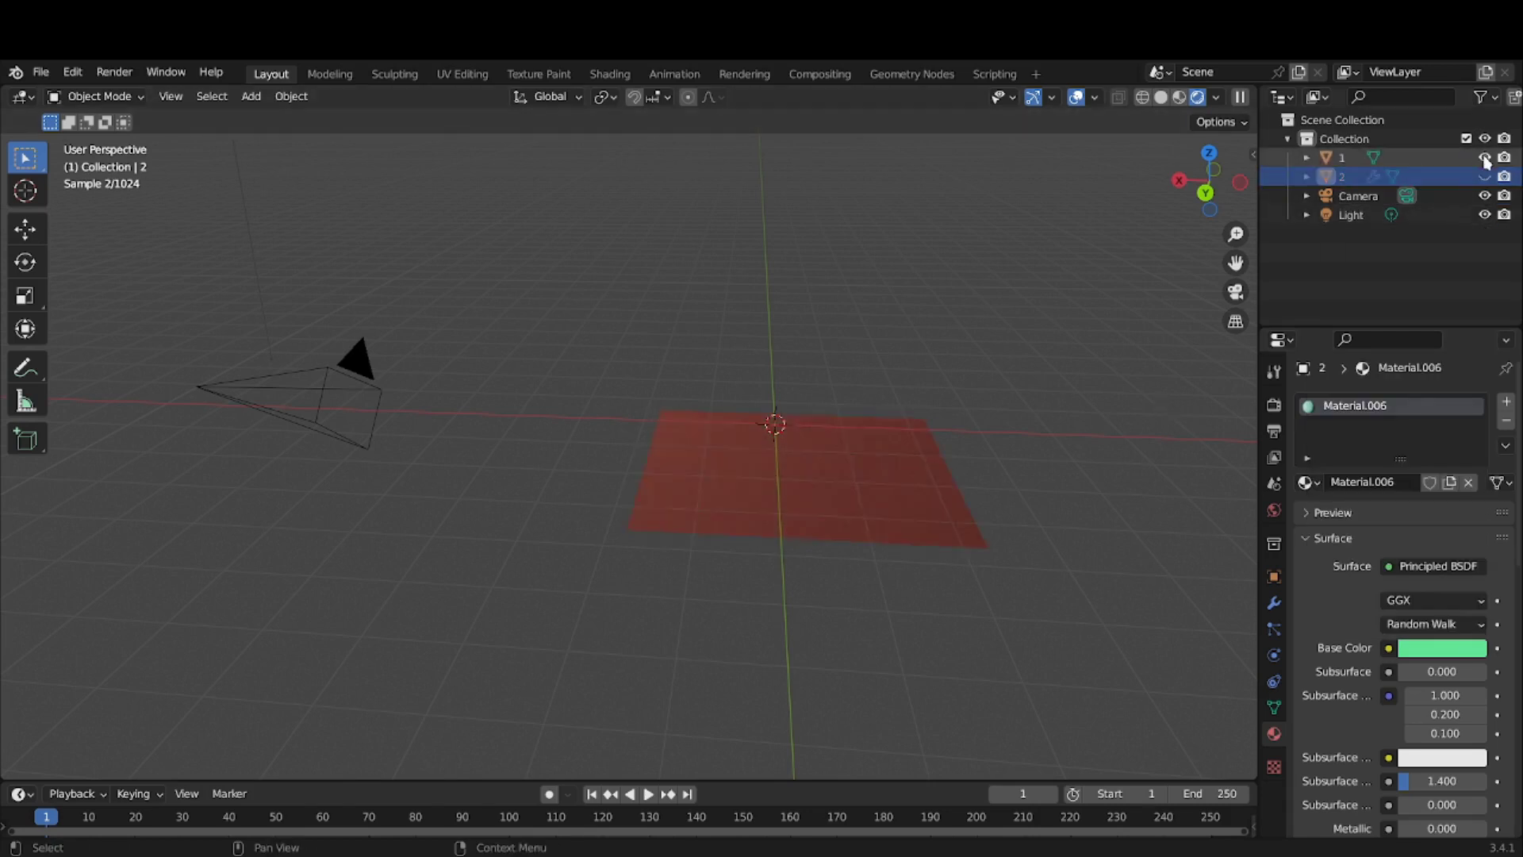
{"action": "left_click", "coordinate": [1437, 157]}
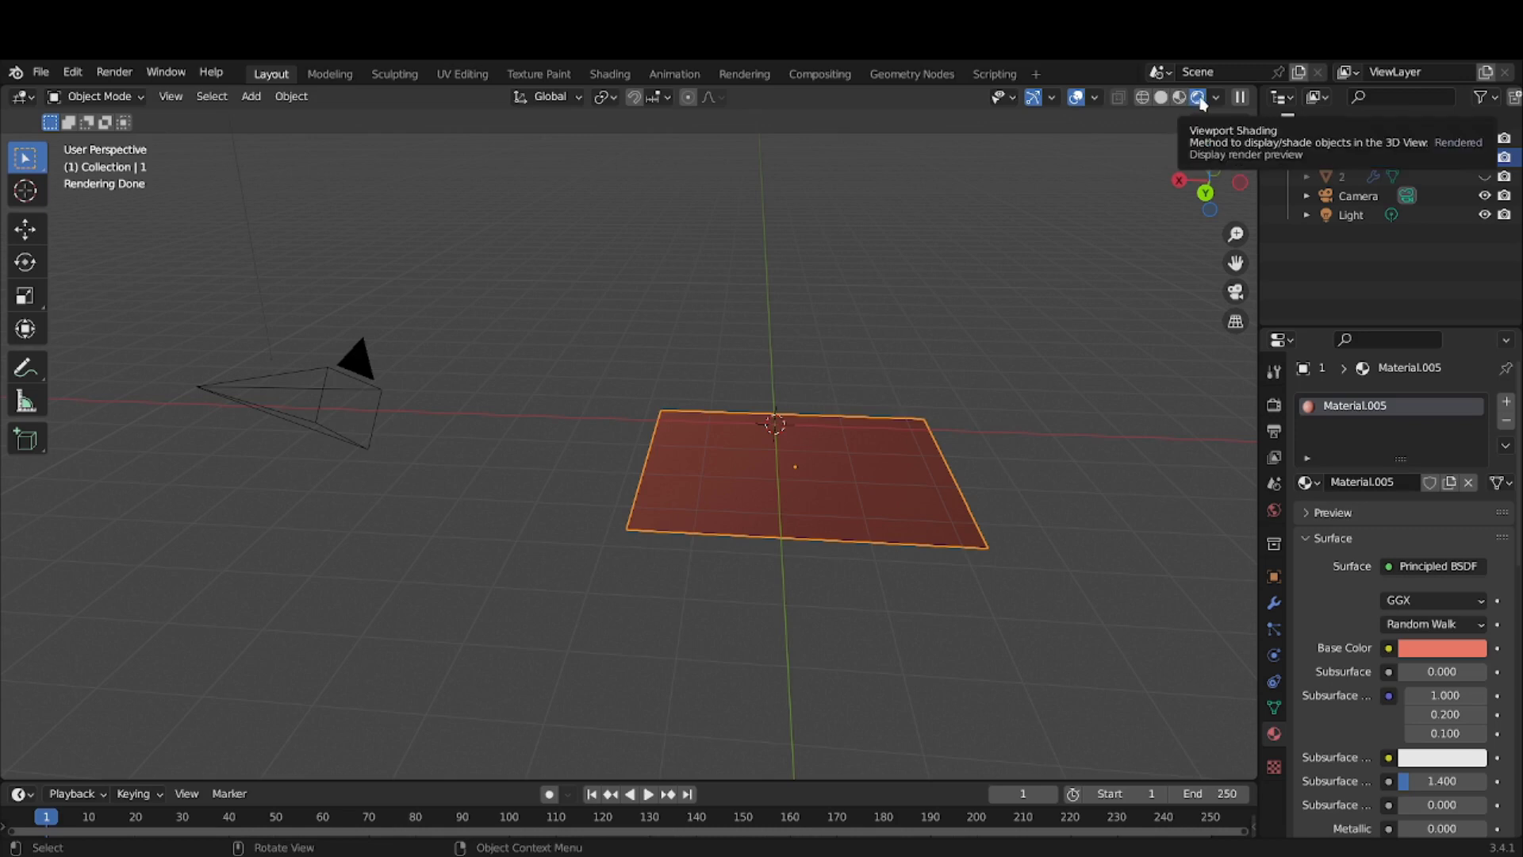
- Review the render engine and feature set options in the scene's render settings
{"action": "left_click", "coordinate": [1272, 411]}
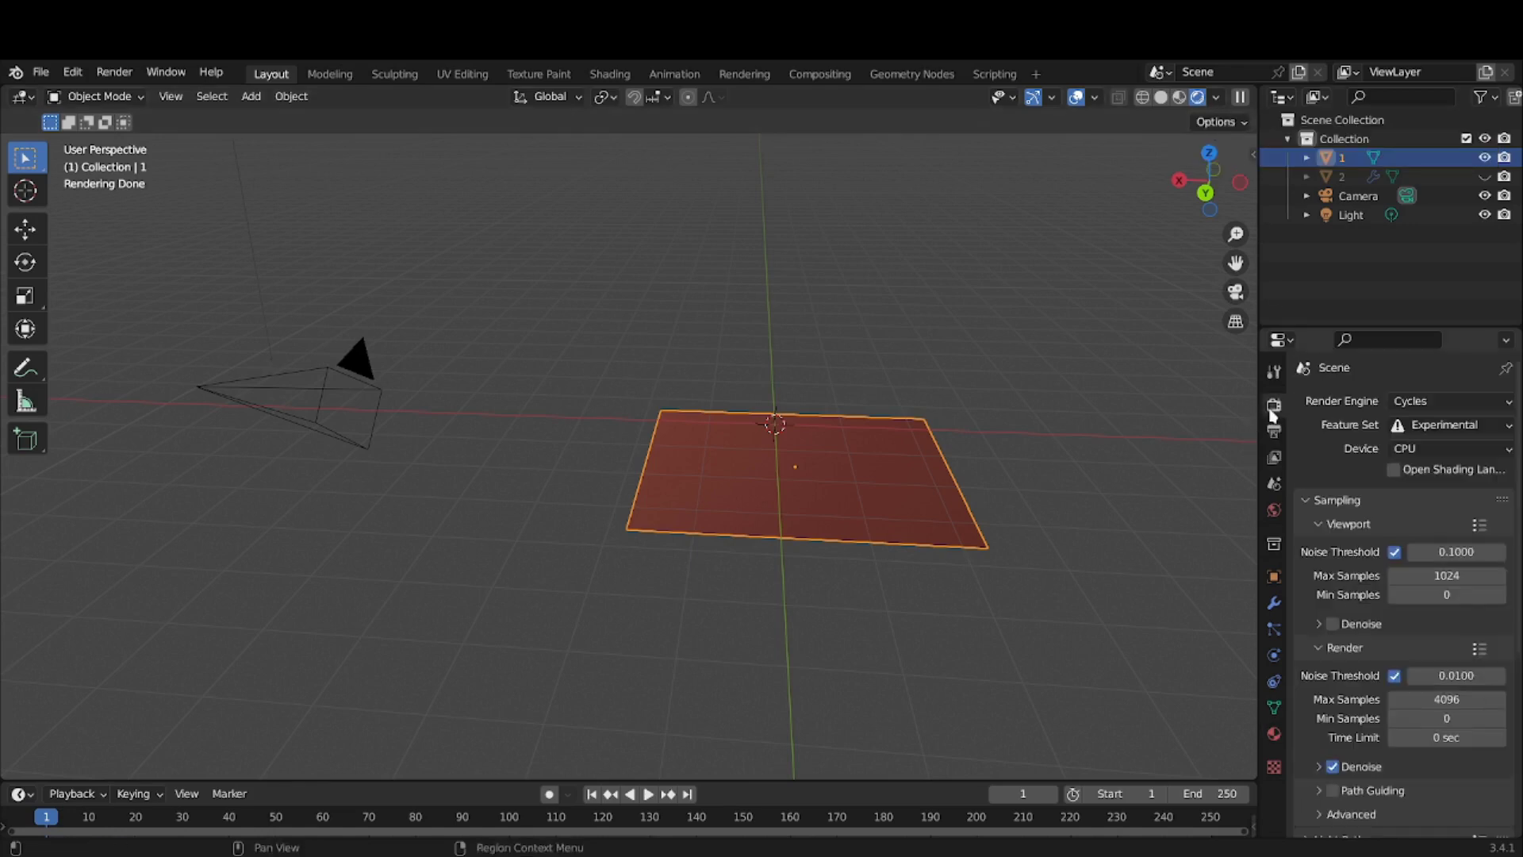
{"action": "left_click", "coordinate": [1405, 400]}
{"action": "left_click", "coordinate": [1424, 406]}
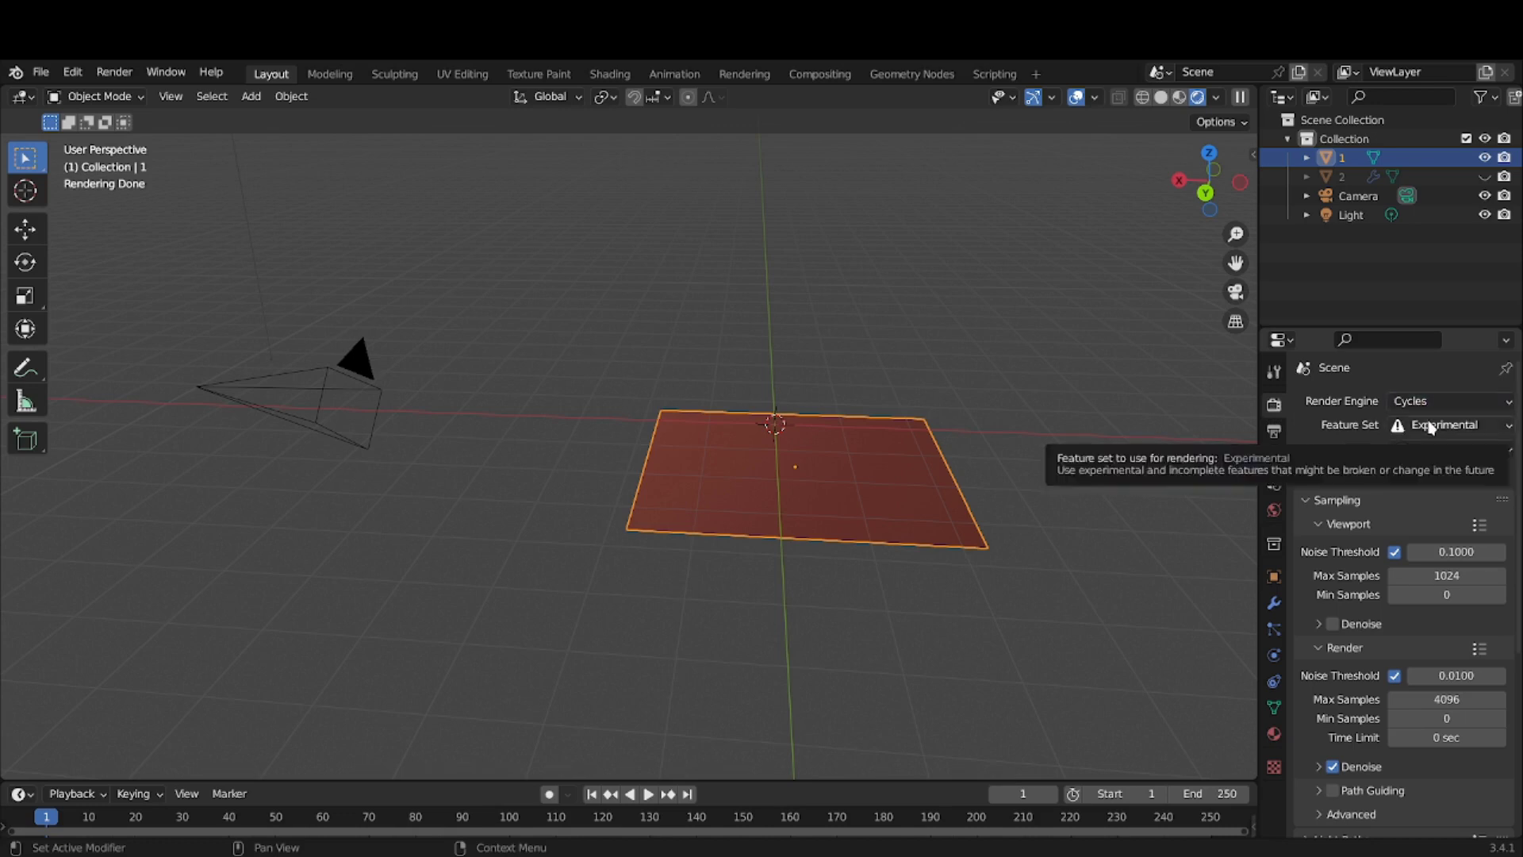
{"action": "left_click", "coordinate": [1432, 426]}
{"action": "left_click", "coordinate": [1432, 428]}
{"action": "left_click", "coordinate": [1432, 427]}
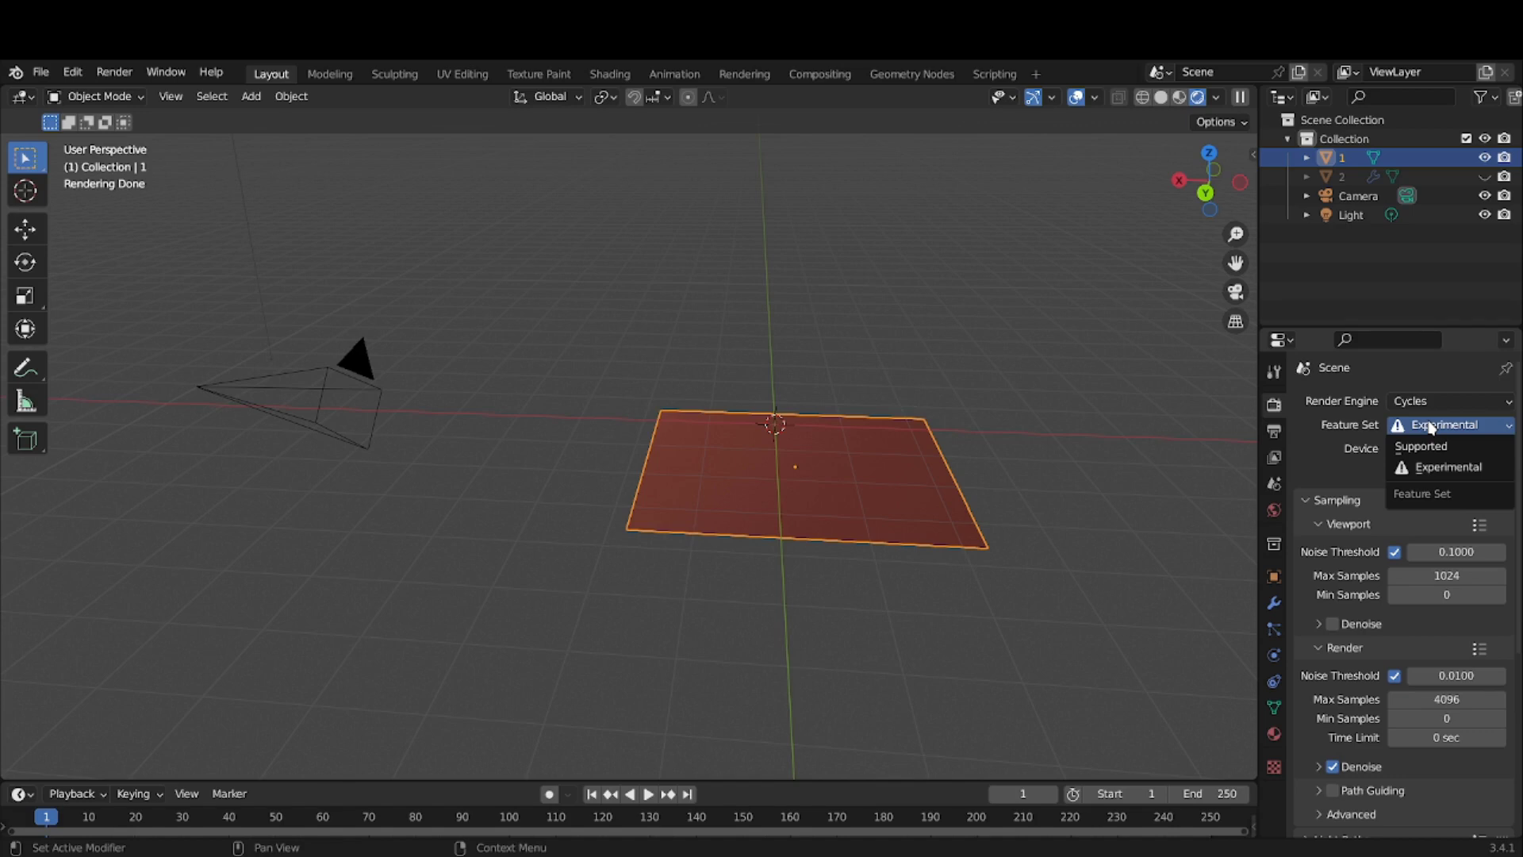
{"action": "left_click", "coordinate": [1432, 427]}
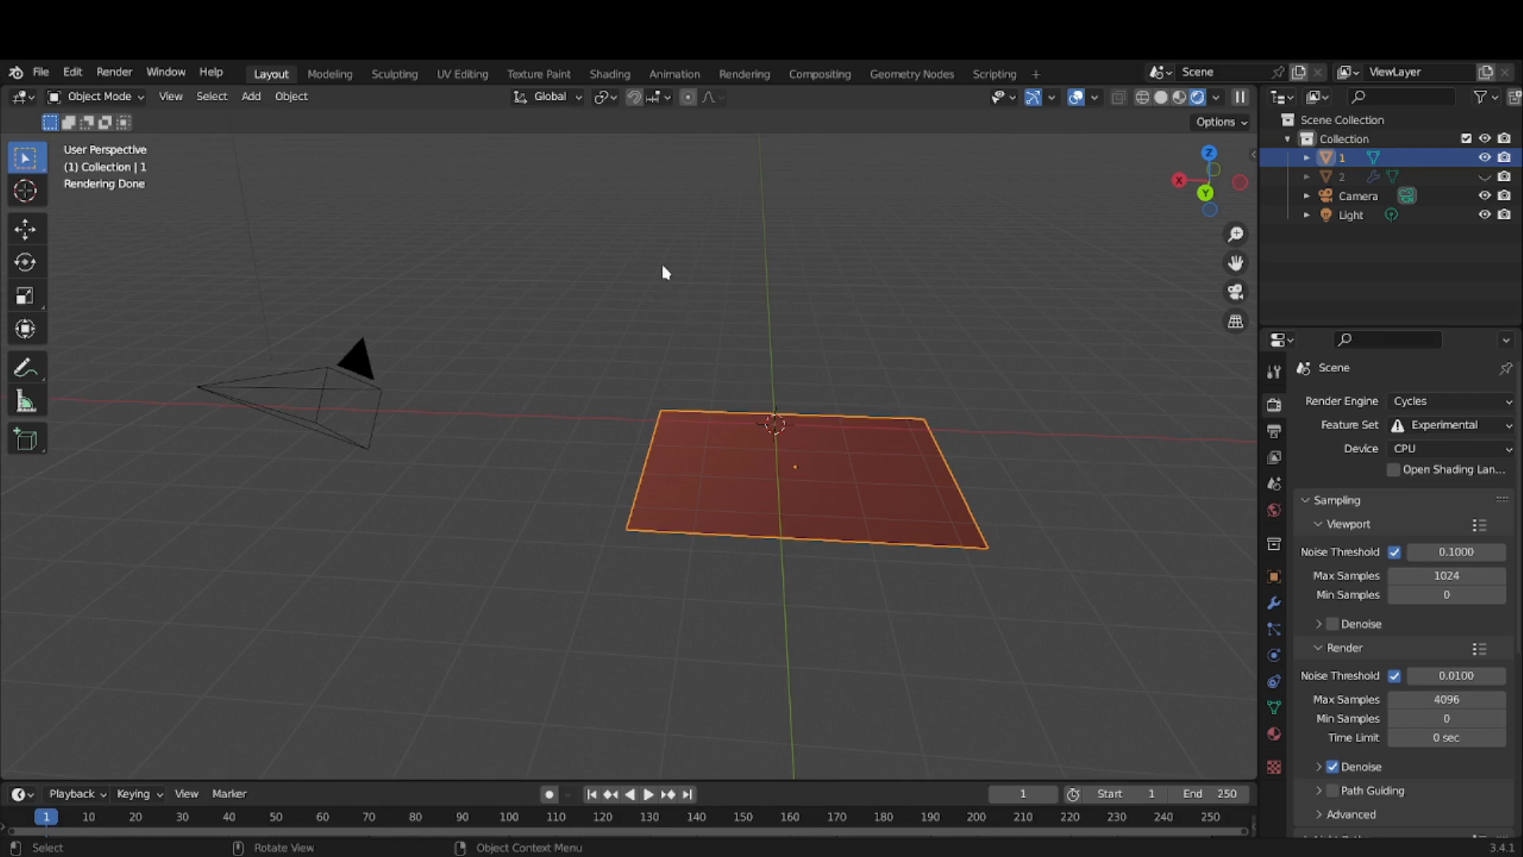
- Switch to the Shading workspace with plane 1's material nodes shown
{"action": "left_click", "coordinate": [609, 74]}
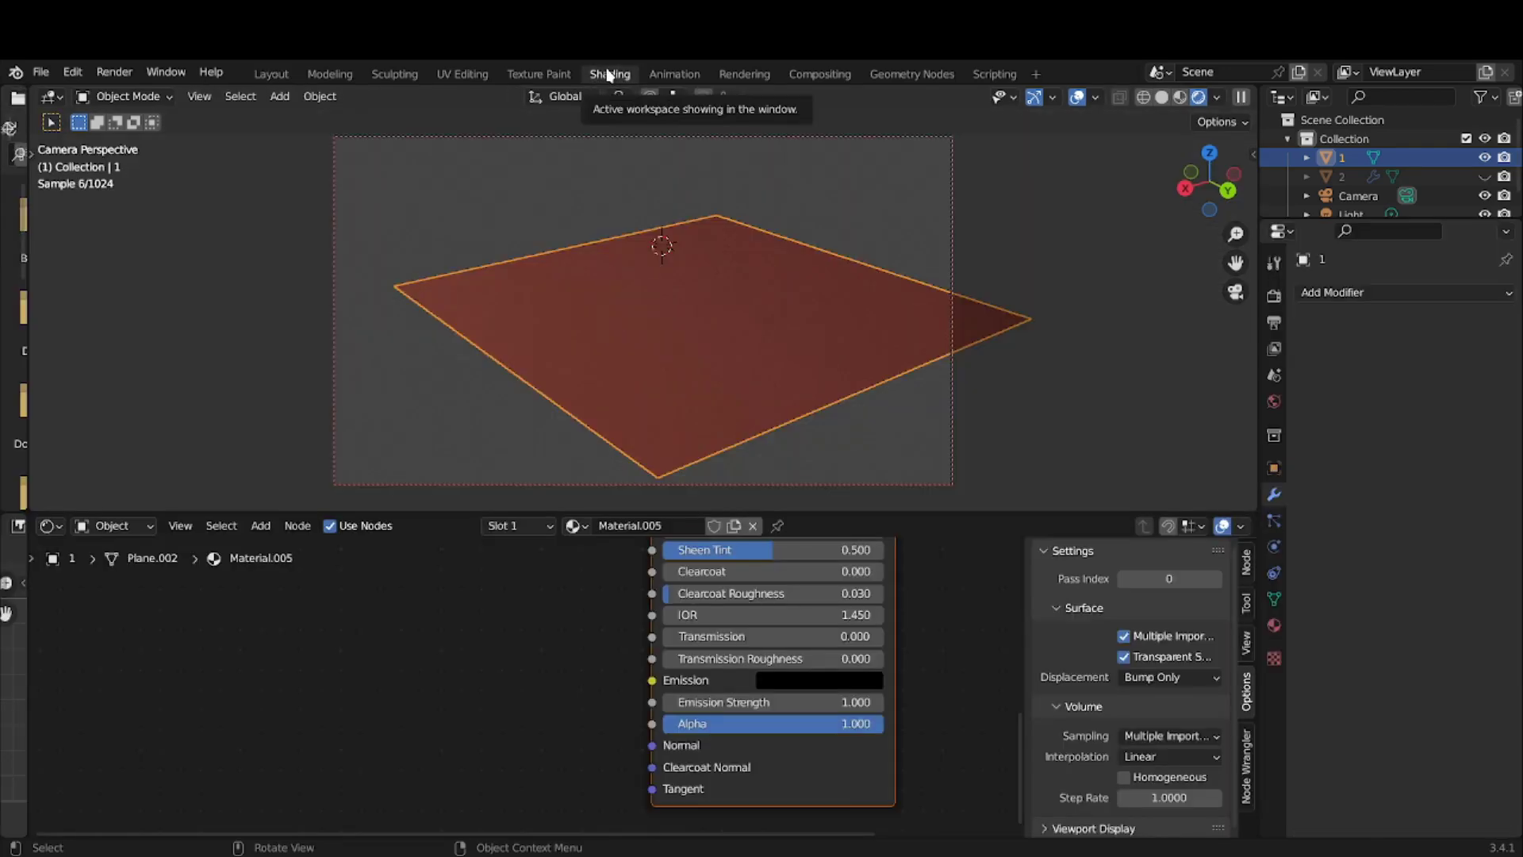
{"action": "scroll", "coordinate": [778, 593], "scroll_direction": "down", "scroll_amount": 3}
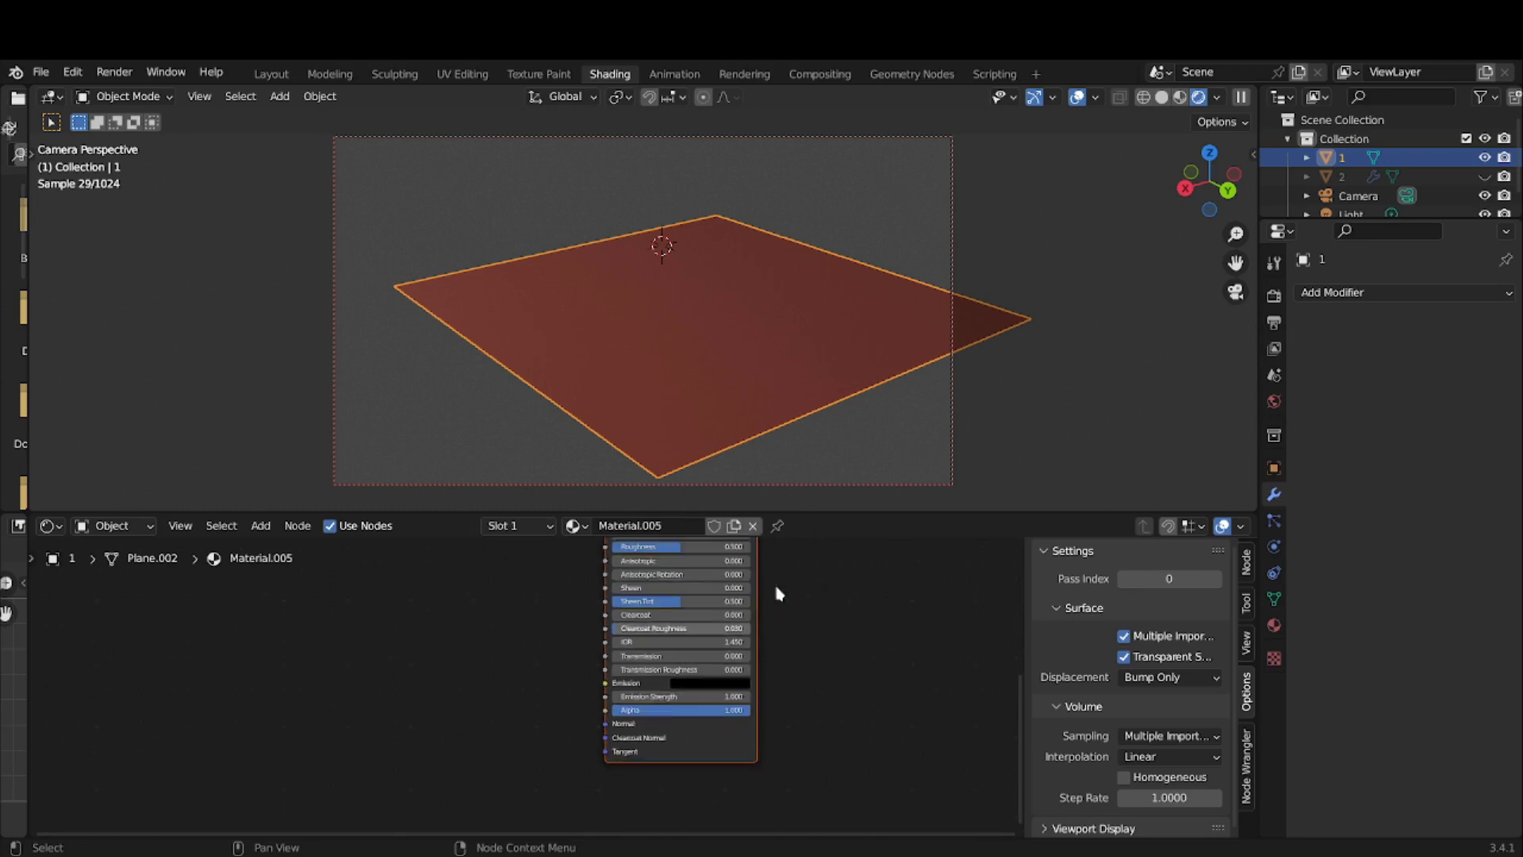
{"action": "middle_click_drag", "start_coordinate": [775, 588], "coordinate": [867, 802]}
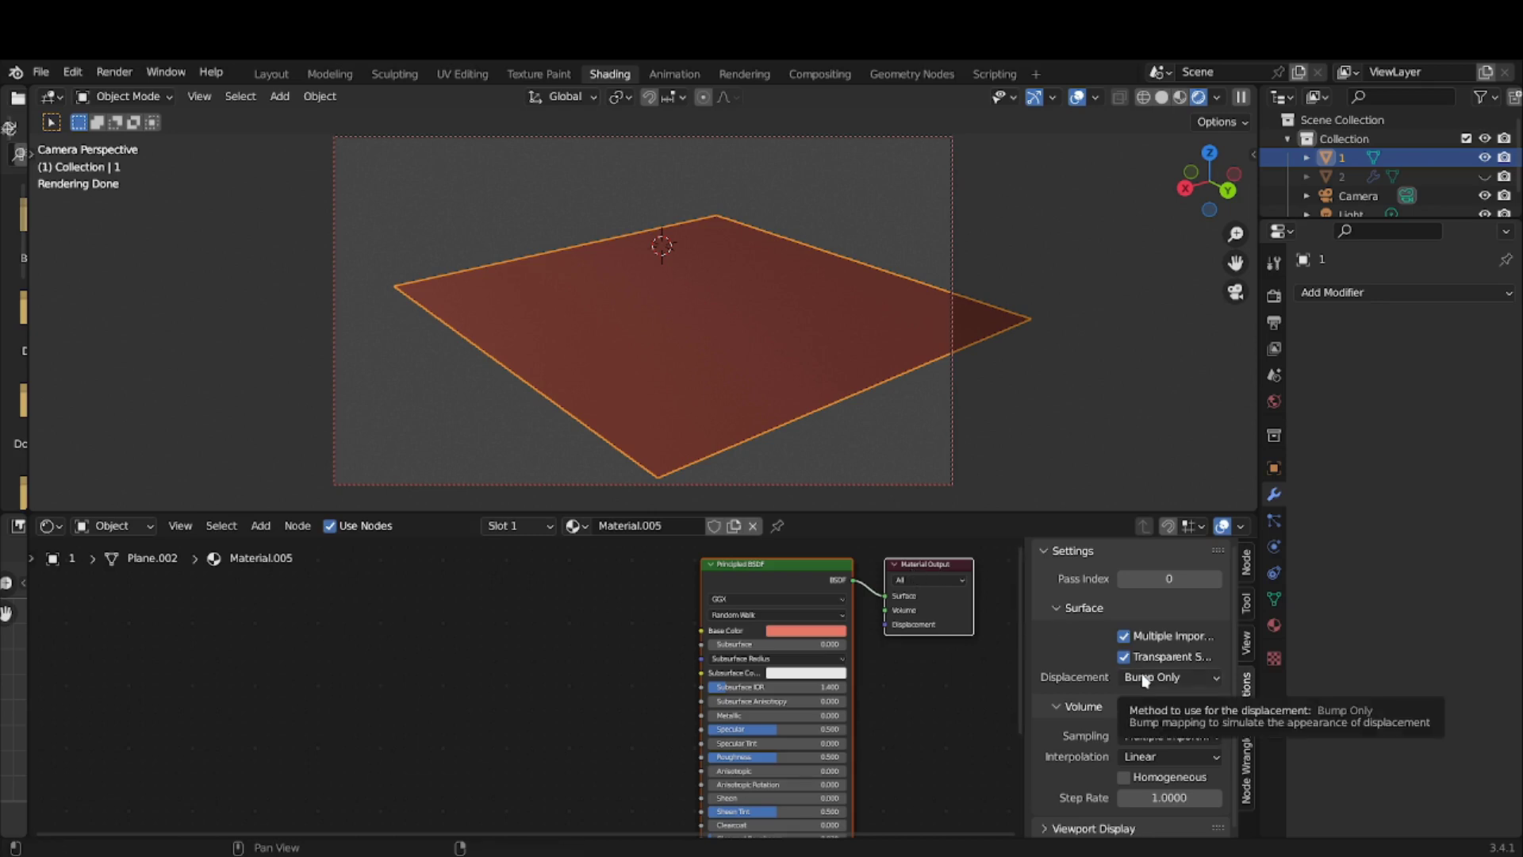
{"action": "key", "text": "n"}
{"action": "key", "text": "n"}
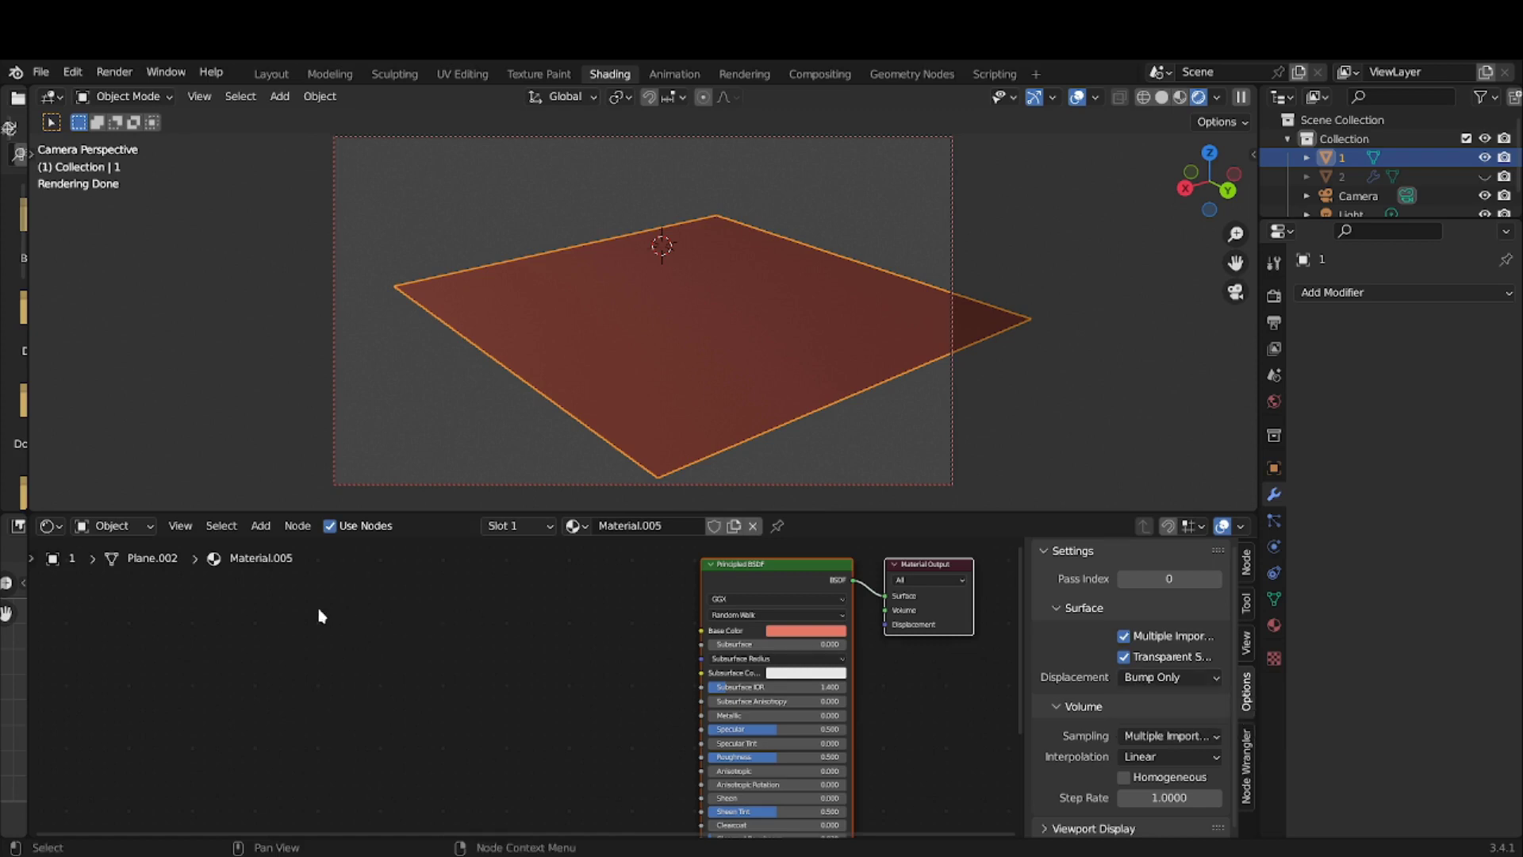
- Add a Voronoi Texture node beside the Principled BSDF in plane 1's material
{"action": "left_click", "coordinate": [261, 525]}
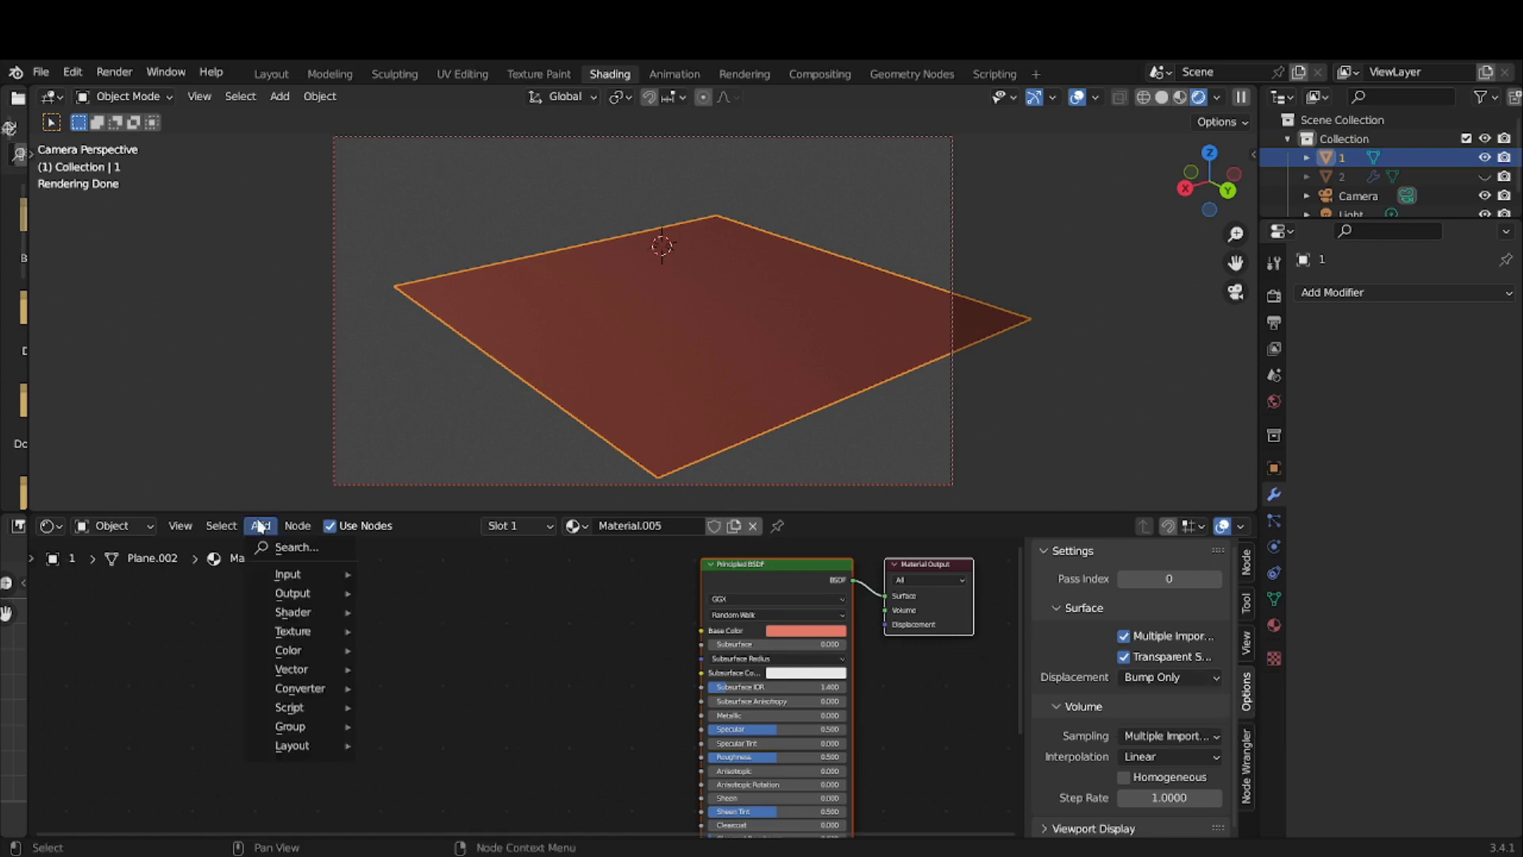
{"action": "mouse_move", "coordinate": [291, 631]}
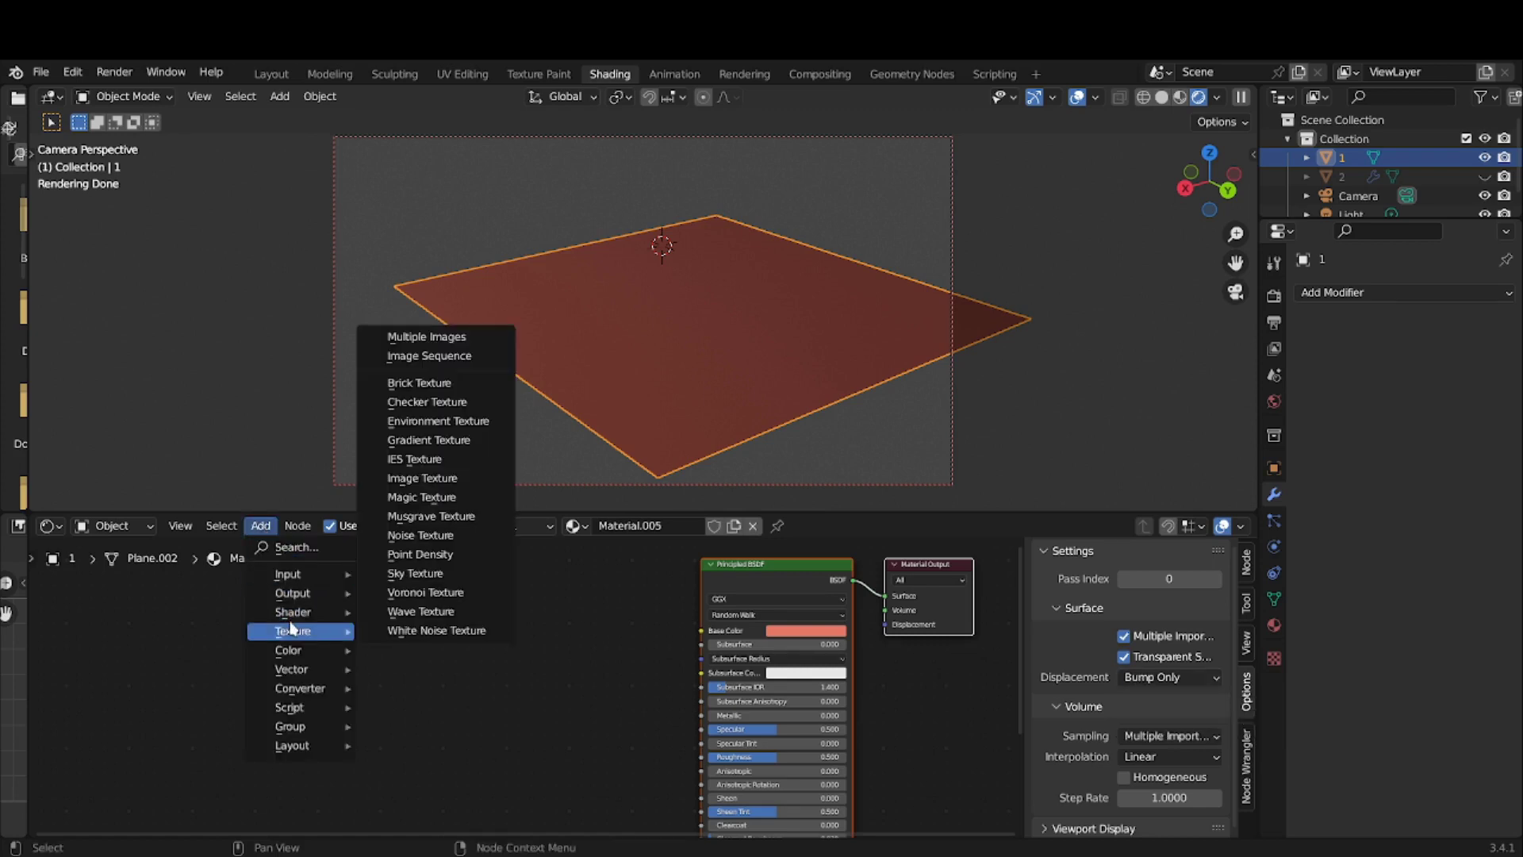
{"action": "left_click", "coordinate": [425, 595]}
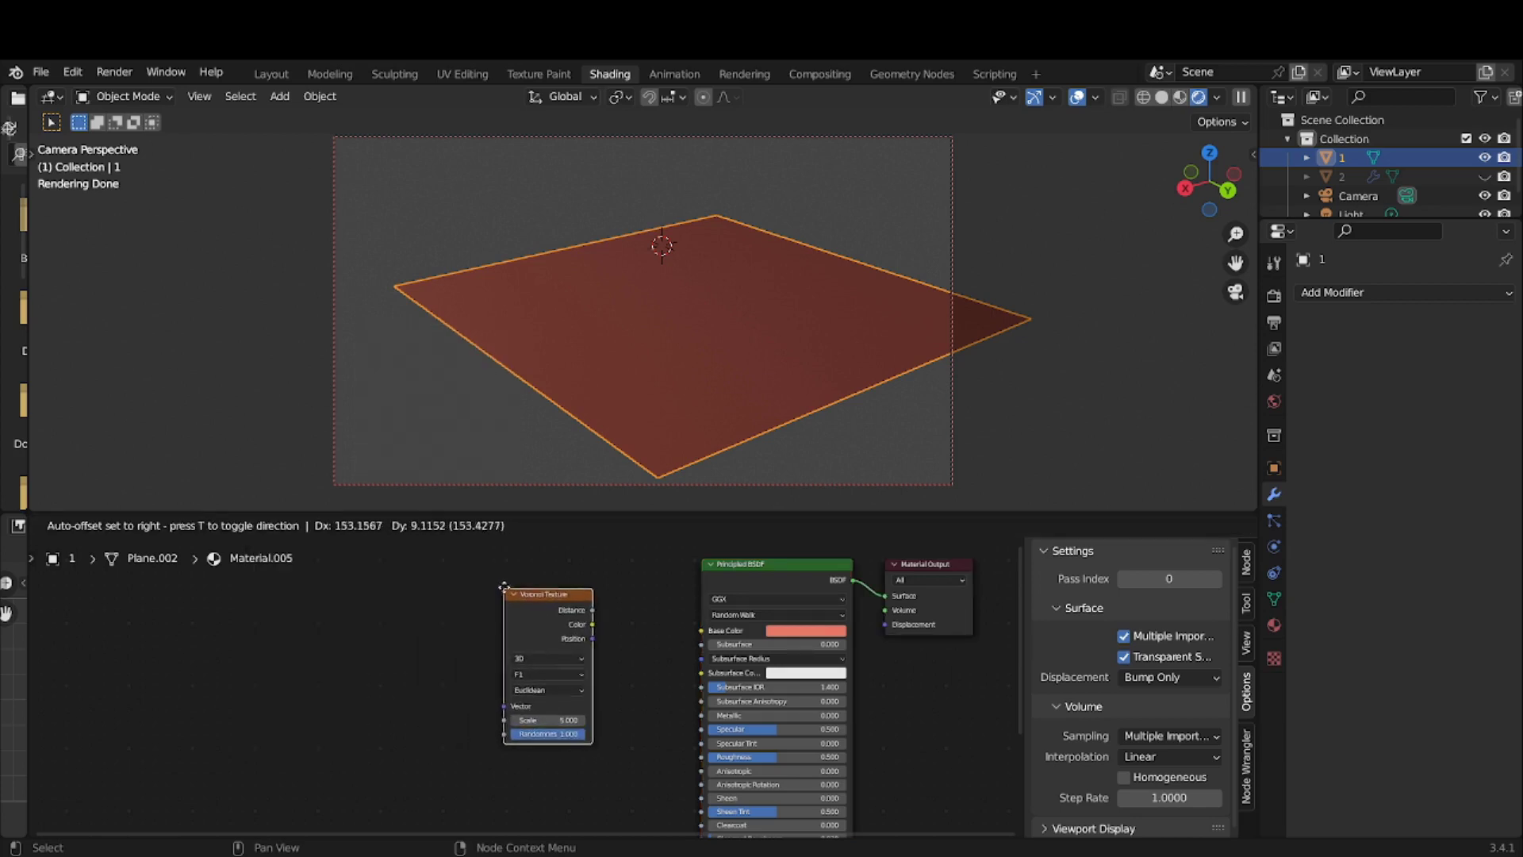
{"action": "left_click", "coordinate": [530, 608]}
{"action": "scroll", "coordinate": [719, 638], "scroll_direction": "up", "scroll_amount": 1}
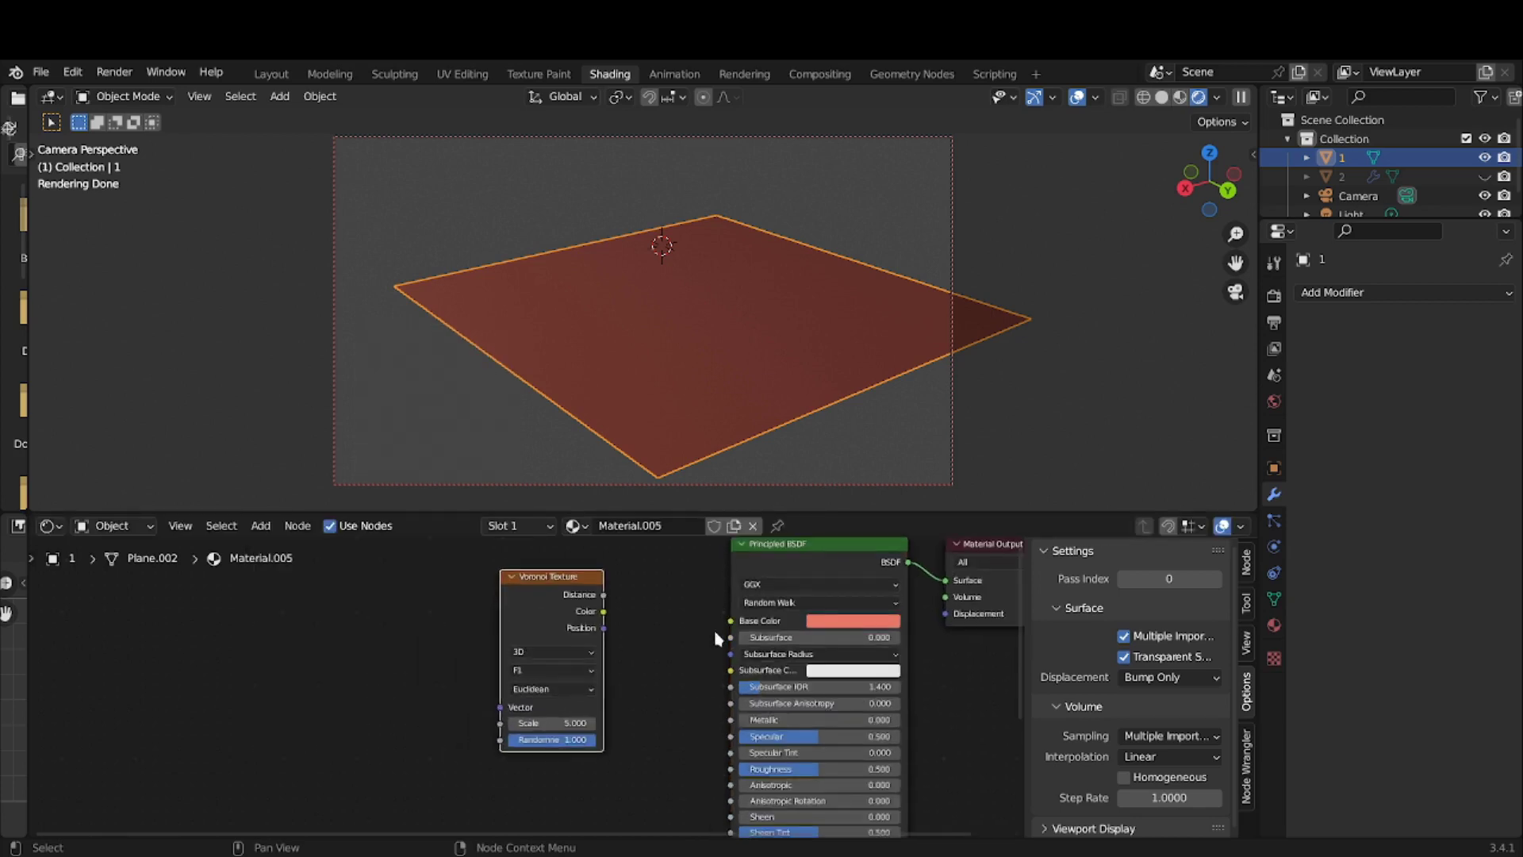
{"action": "middle_click_drag", "start_coordinate": [719, 638], "coordinate": [619, 690]}
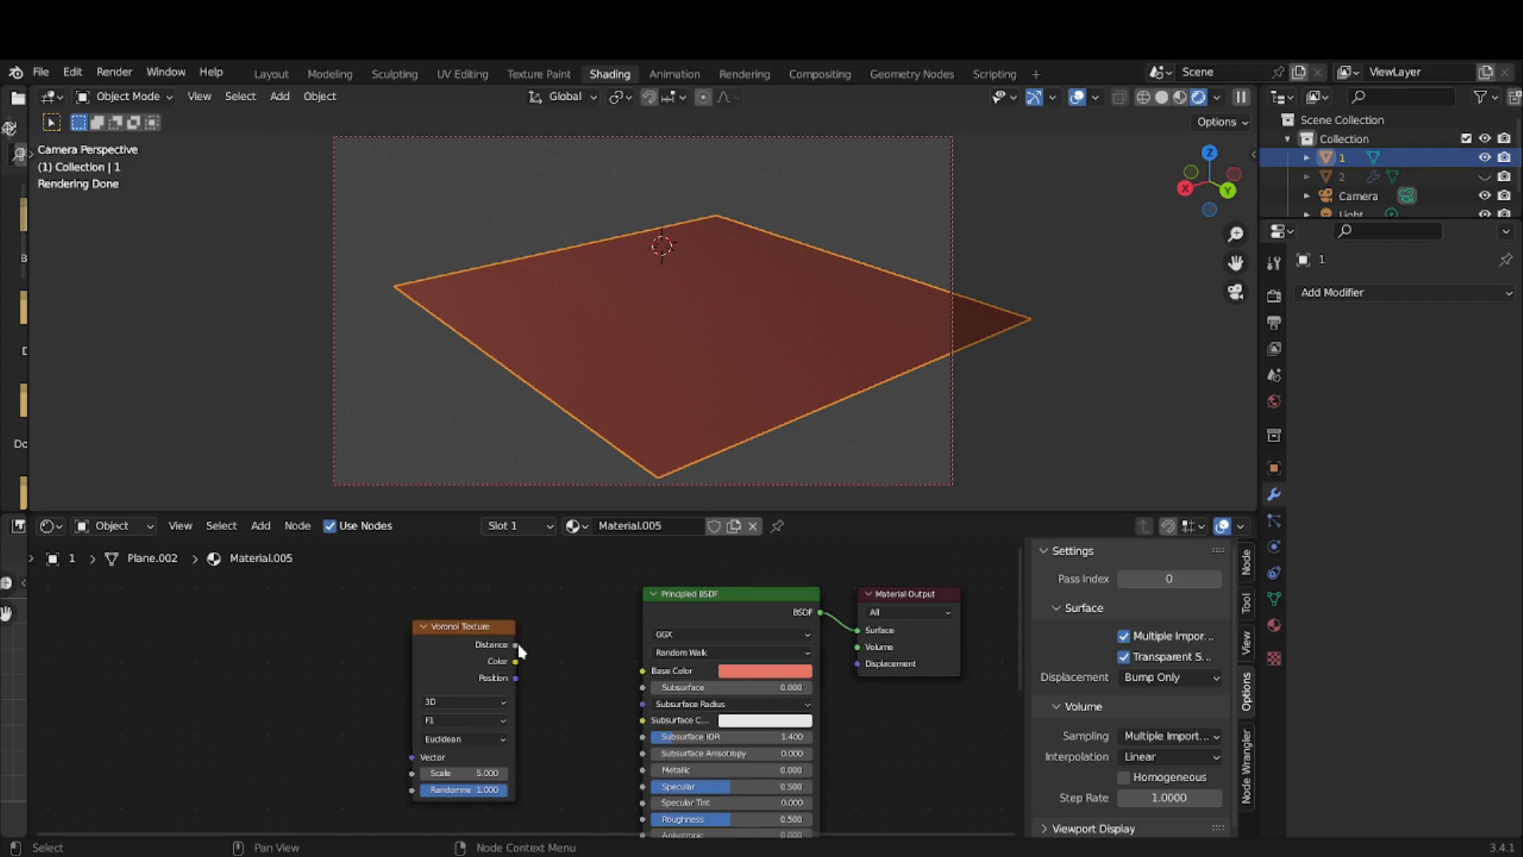
- Connect the Voronoi Texture's Distance output to the Material Output's Displacement input
{"action": "left_click_drag", "start_coordinate": [517, 645], "coordinate": [866, 670]}
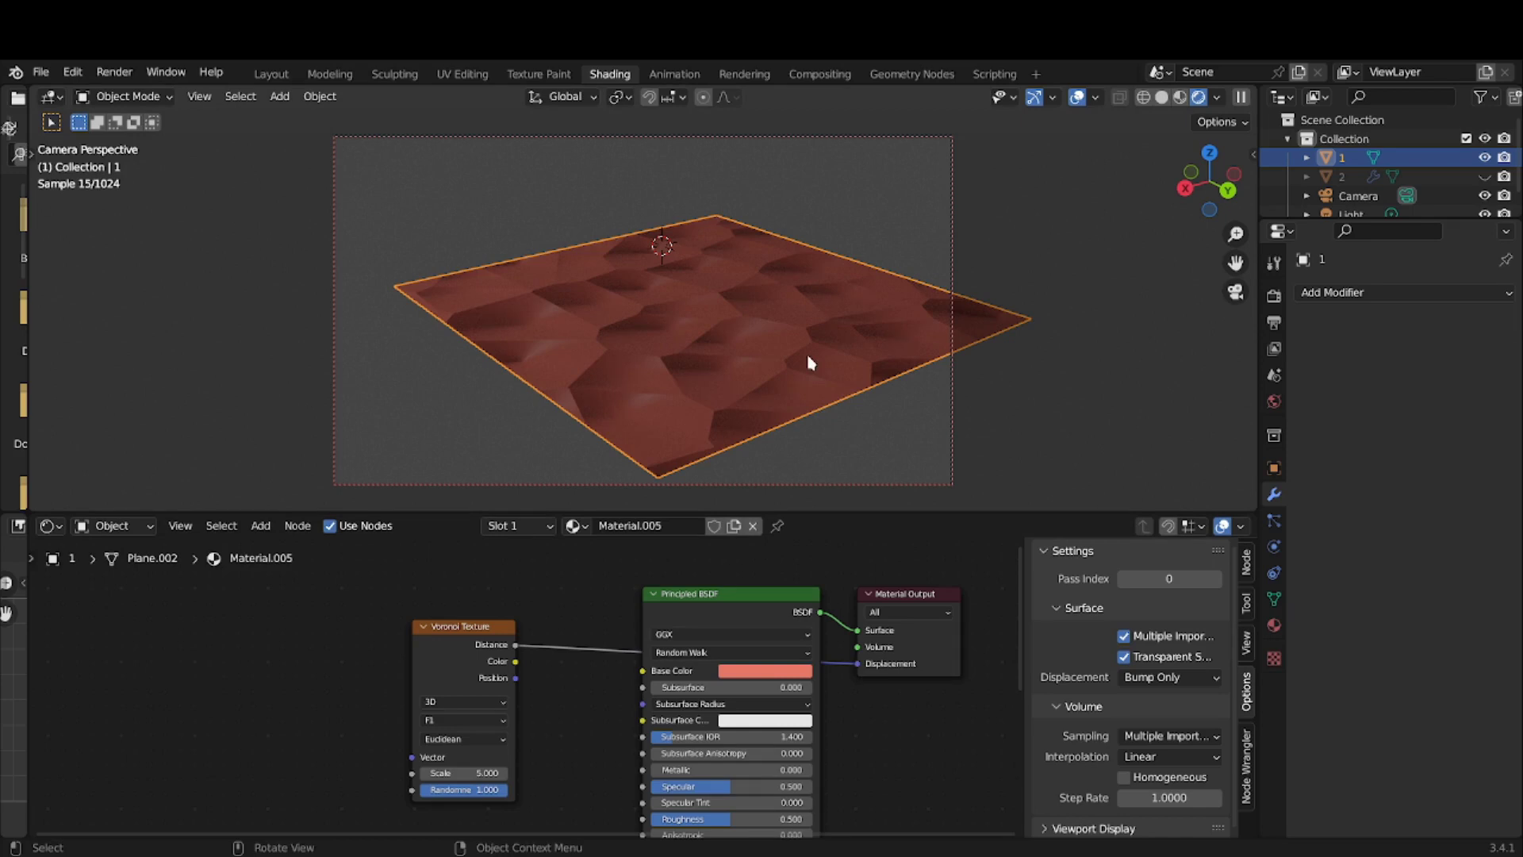
{"action": "scroll", "coordinate": [809, 362], "scroll_direction": "up", "scroll_amount": 2}
{"action": "mouse_move", "coordinate": [809, 362]}
{"action": "middle_mouse_down"}
{"action": "mouse_move", "coordinate": [812, 401]}
{"action": "mouse_move", "coordinate": [872, 367]}
{"action": "mouse_move", "coordinate": [830, 364]}
{"action": "middle_mouse_up"}
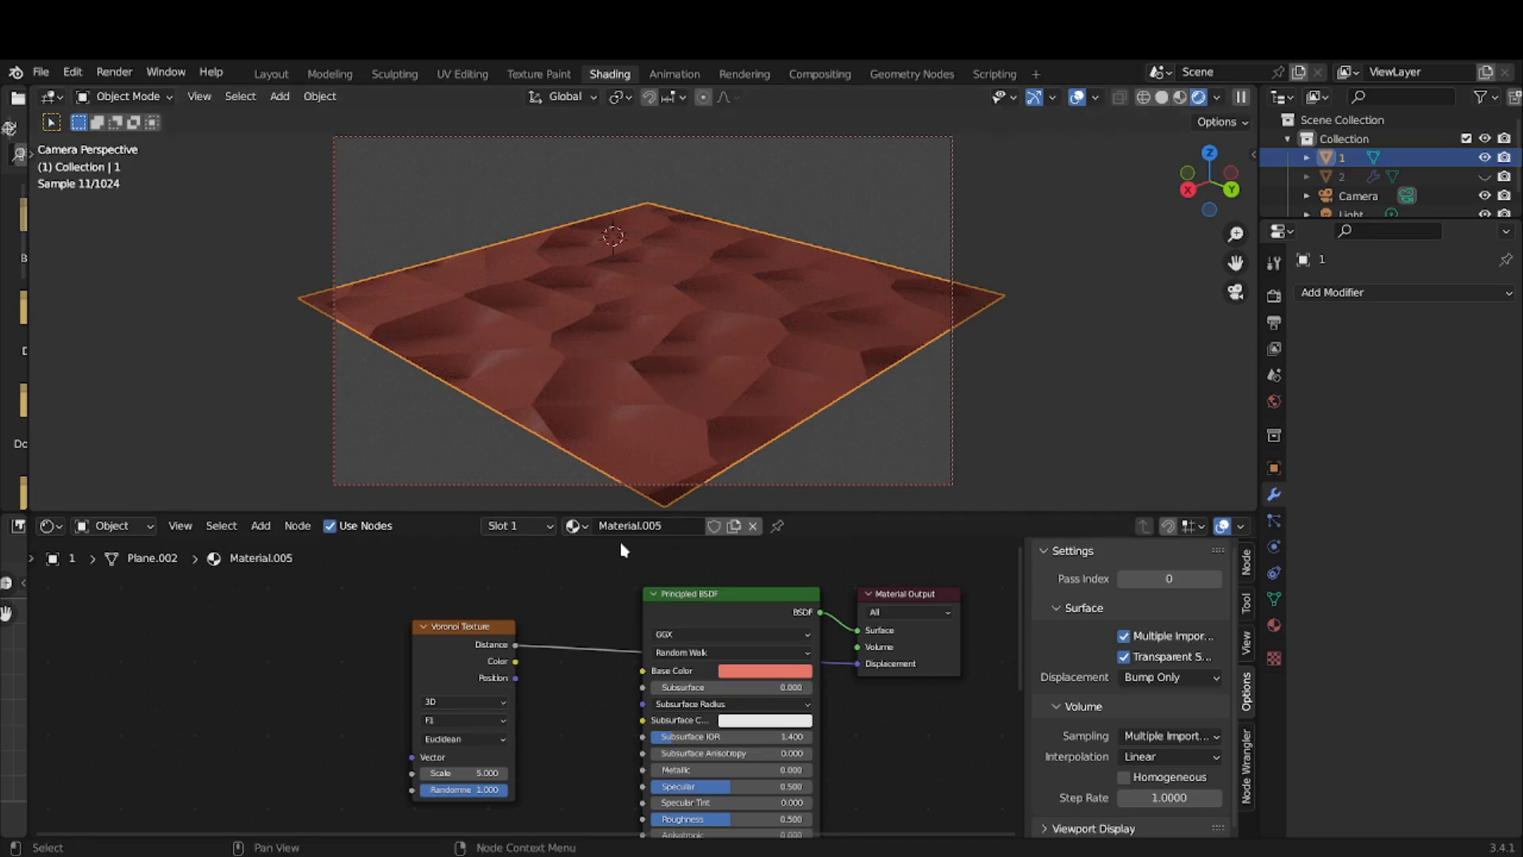
- Set the Voronoi Texture's Randomness to 0.621 and its Scale to 4.600
{"action": "mouse_move", "coordinate": [474, 801]}
{"action": "left_mouse_down"}
{"action": "mouse_move", "coordinate": [425, 801]}
{"action": "mouse_move", "coordinate": [472, 790]}
{"action": "left_mouse_up"}
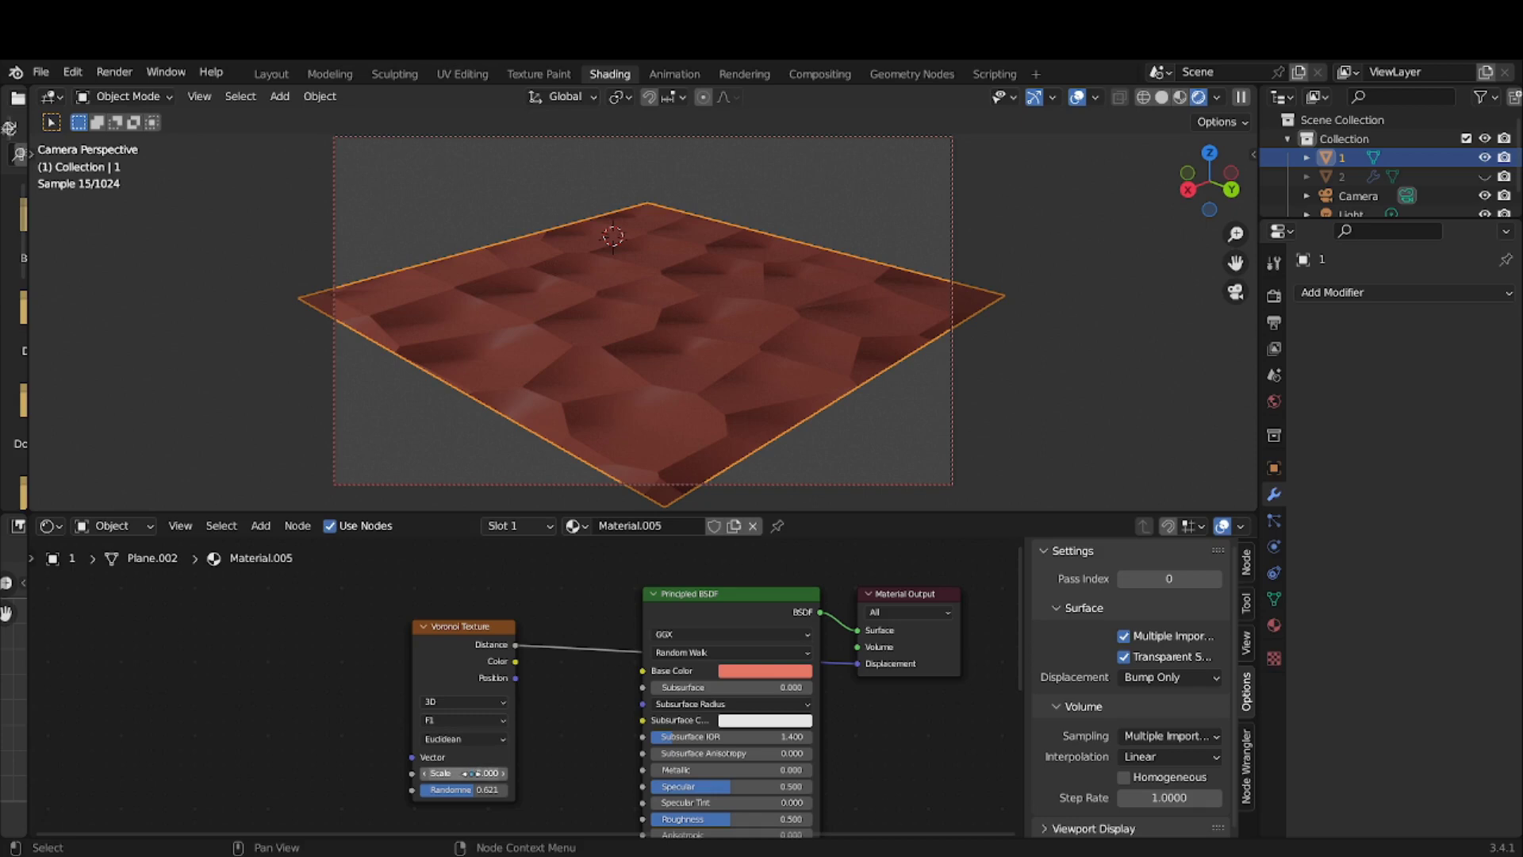
{"action": "mouse_move", "coordinate": [476, 772]}
{"action": "left_mouse_down"}
{"action": "mouse_move", "coordinate": [444, 772]}
{"action": "mouse_move", "coordinate": [488, 772]}
{"action": "mouse_move", "coordinate": [495, 755]}
{"action": "left_mouse_up"}
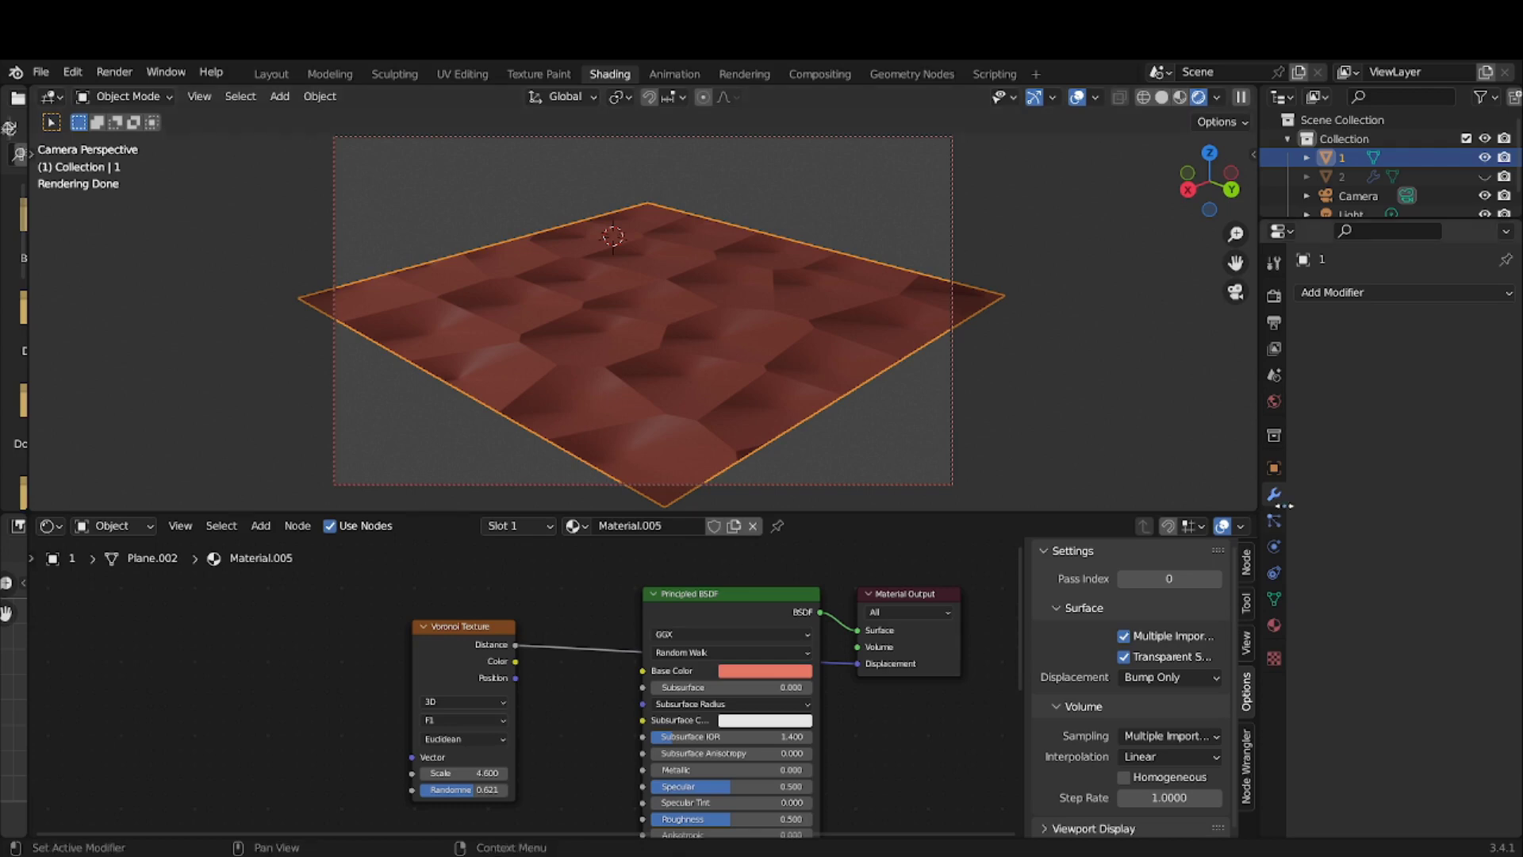
- Add a Subdivision Surface modifier to plane 1, using the Simple type with 6 viewport levels
{"action": "left_click", "coordinate": [1347, 295]}
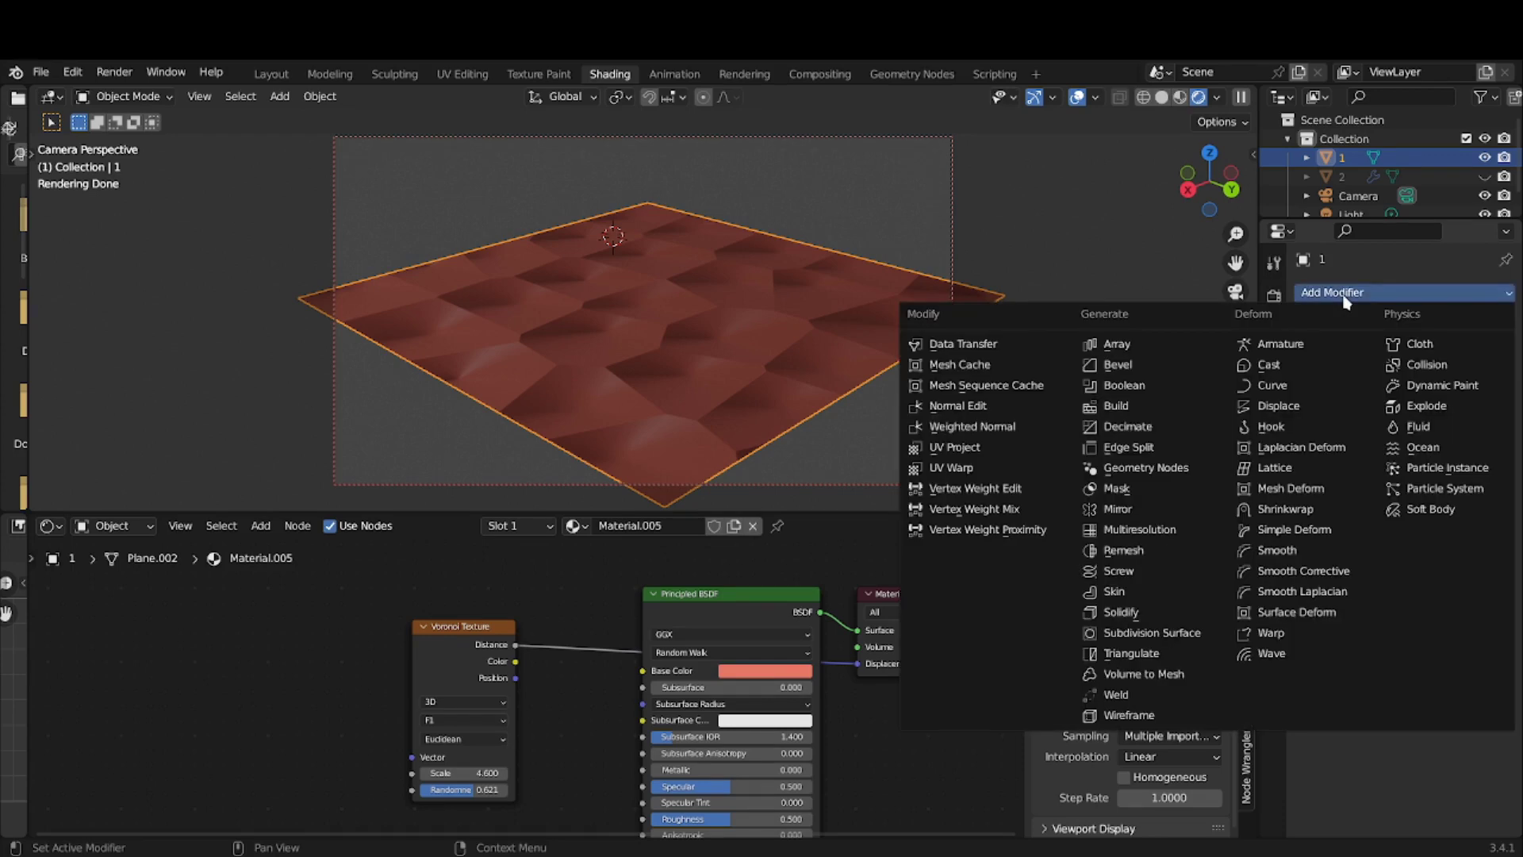
{"action": "left_click", "coordinate": [1186, 632]}
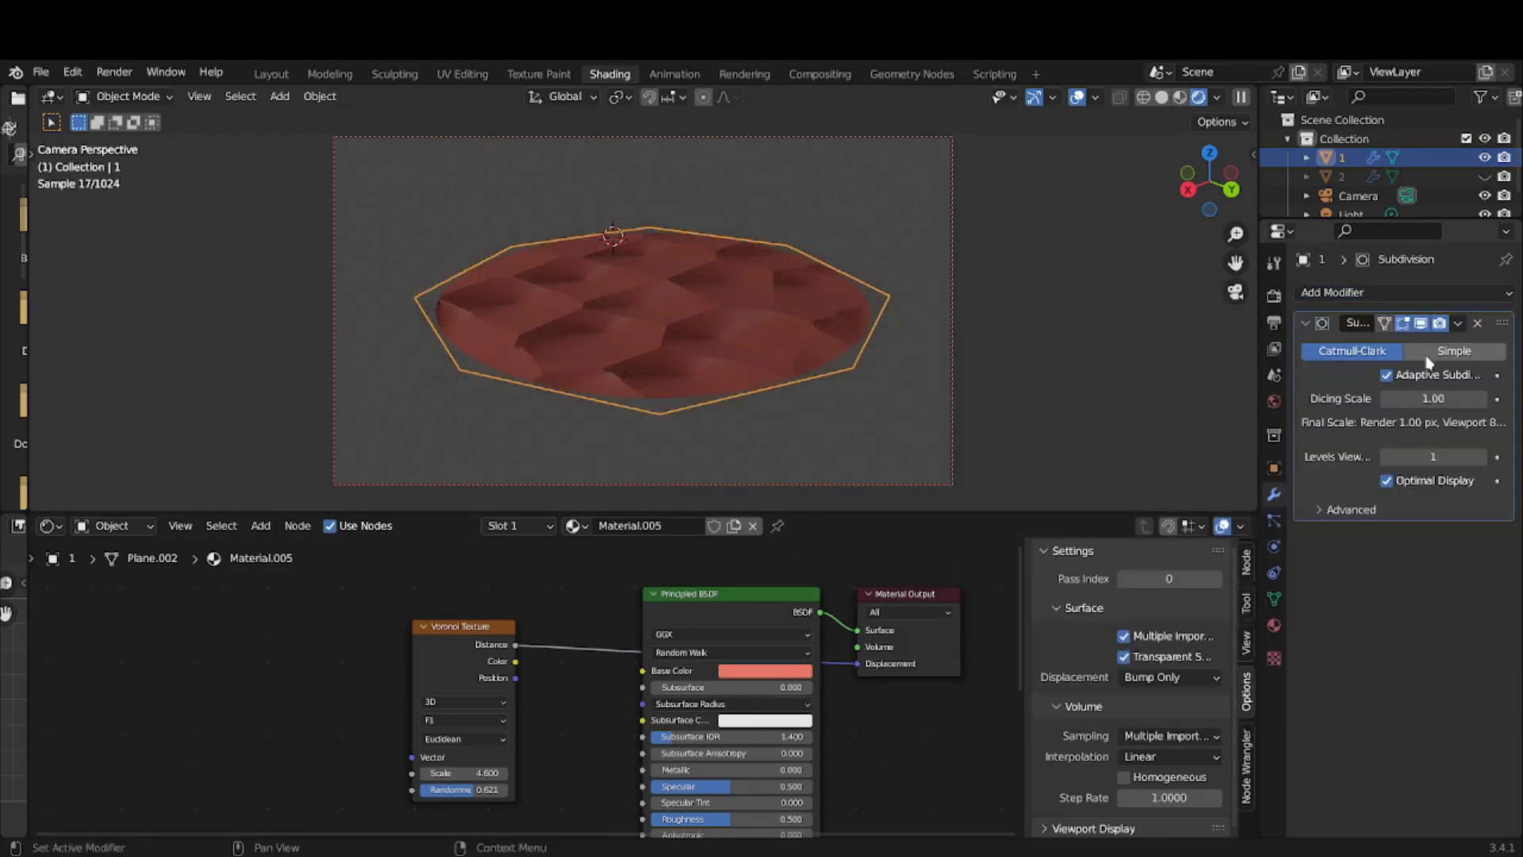
{"action": "left_click", "coordinate": [1450, 352]}
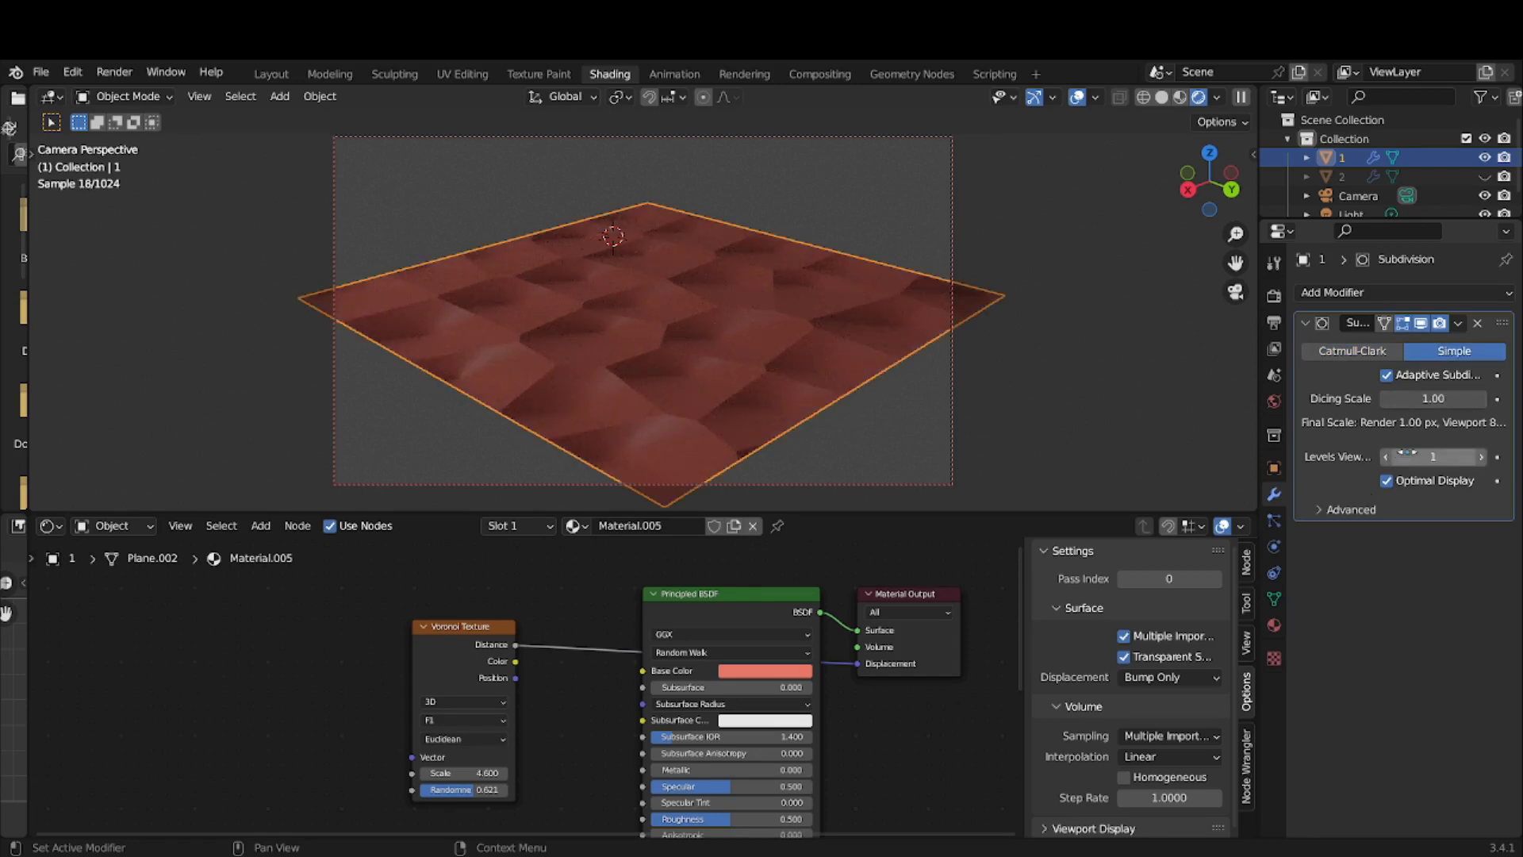
{"action": "left_click_drag", "start_coordinate": [1408, 457], "coordinate": [1459, 457]}
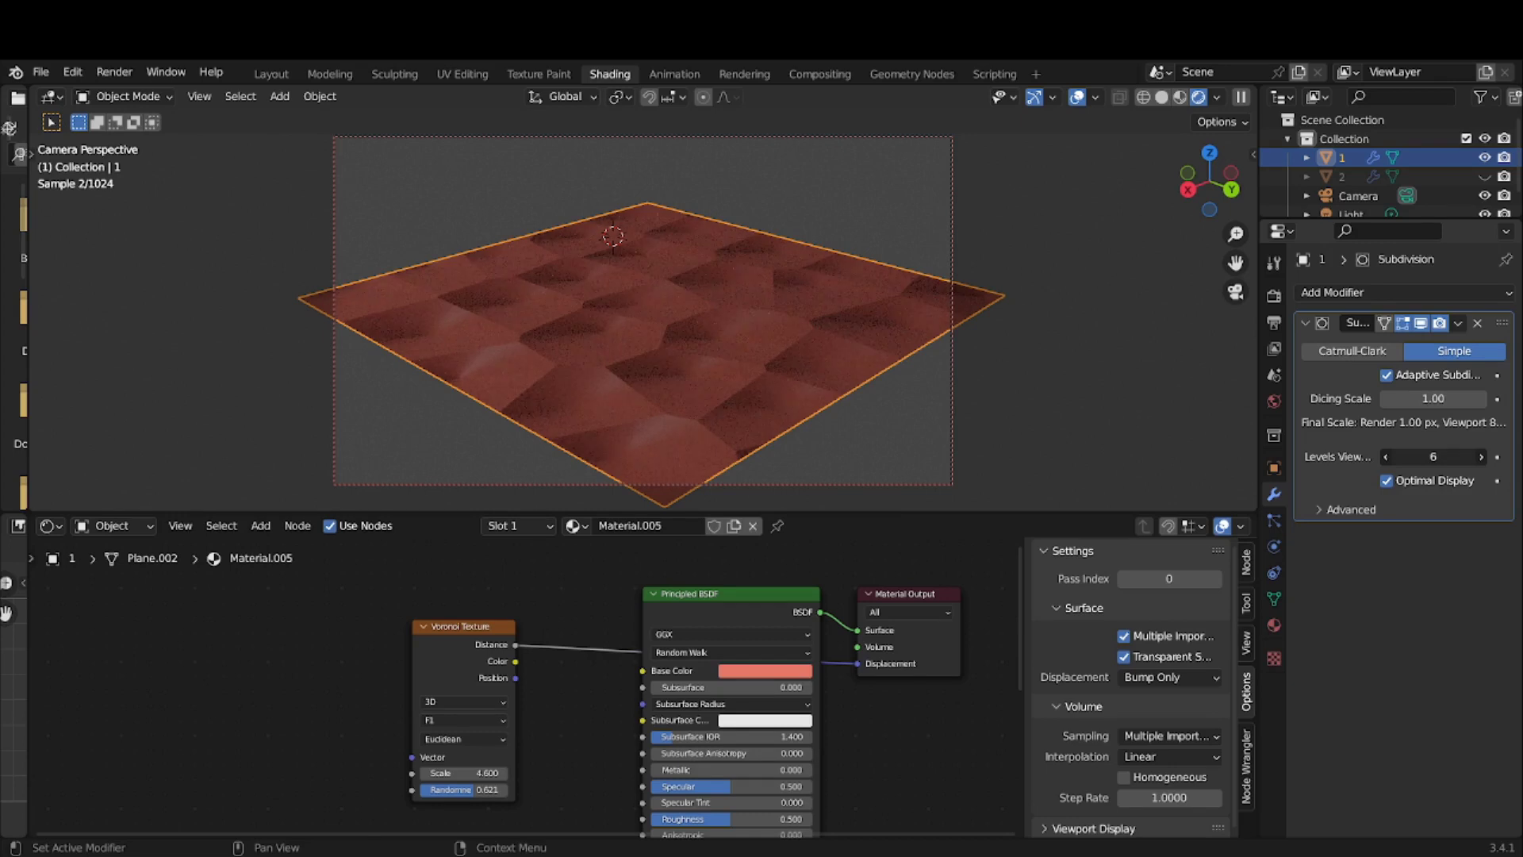
- Turn off Optimal Display in plane 1's Subdivision modifier, check the mesh in wireframe, and return to rendered shading
{"action": "left_click", "coordinate": [1143, 106]}
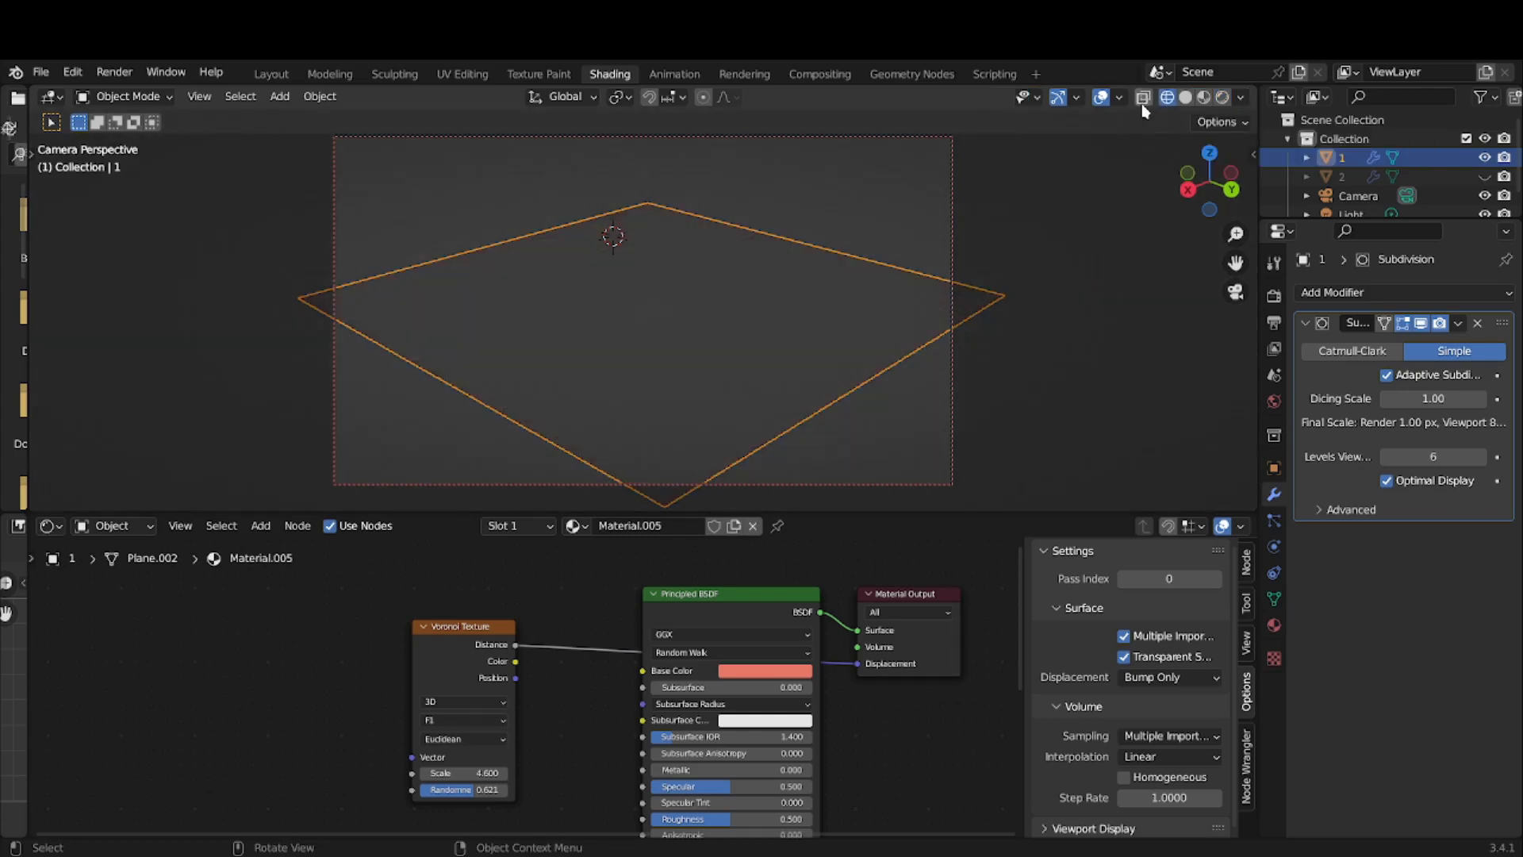
{"action": "left_click", "coordinate": [1402, 484]}
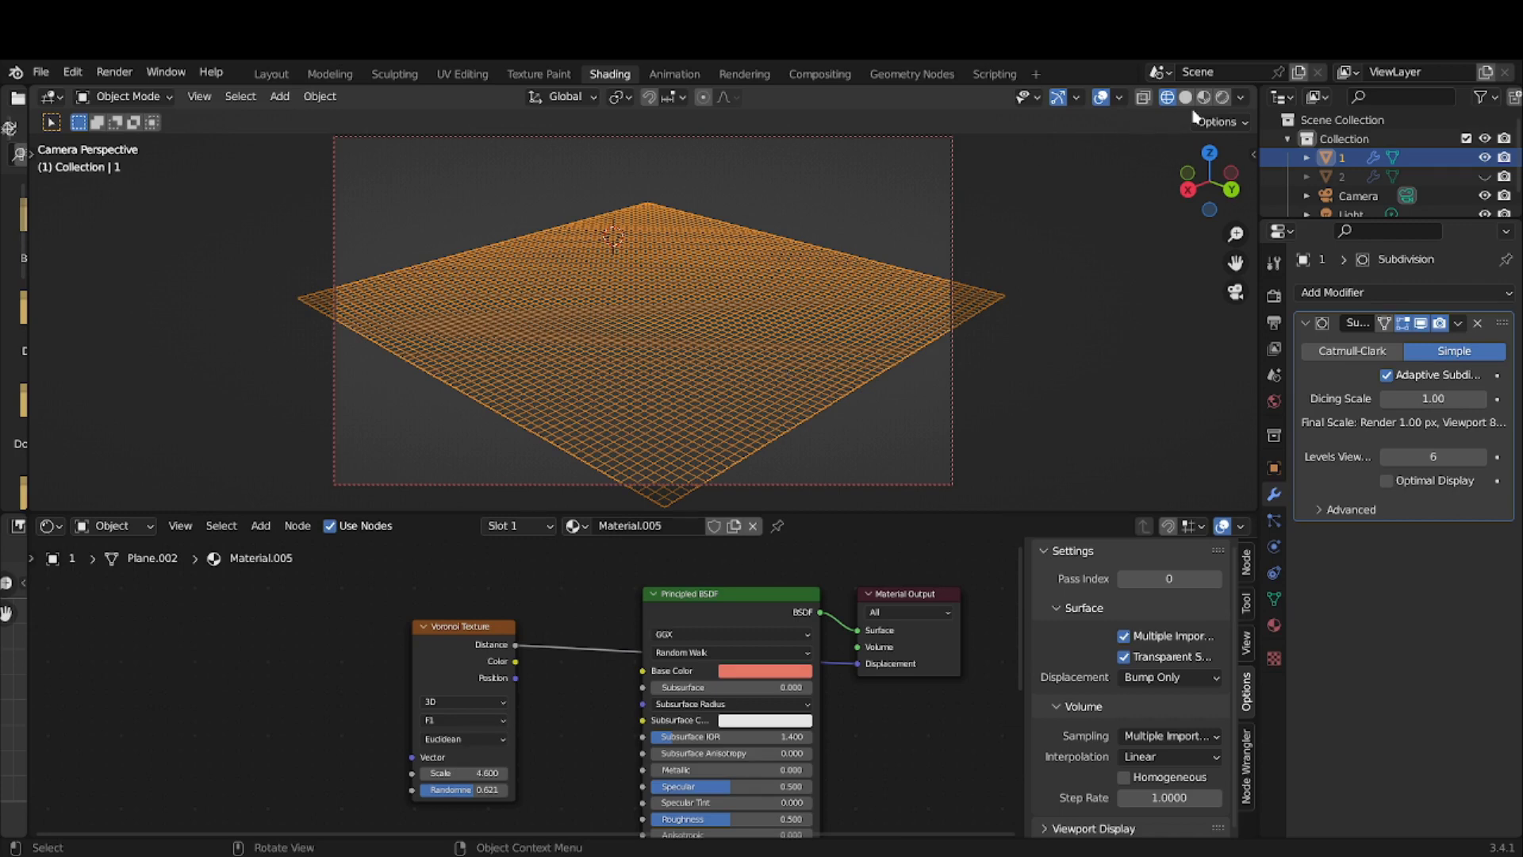
{"action": "left_click", "coordinate": [1224, 98]}
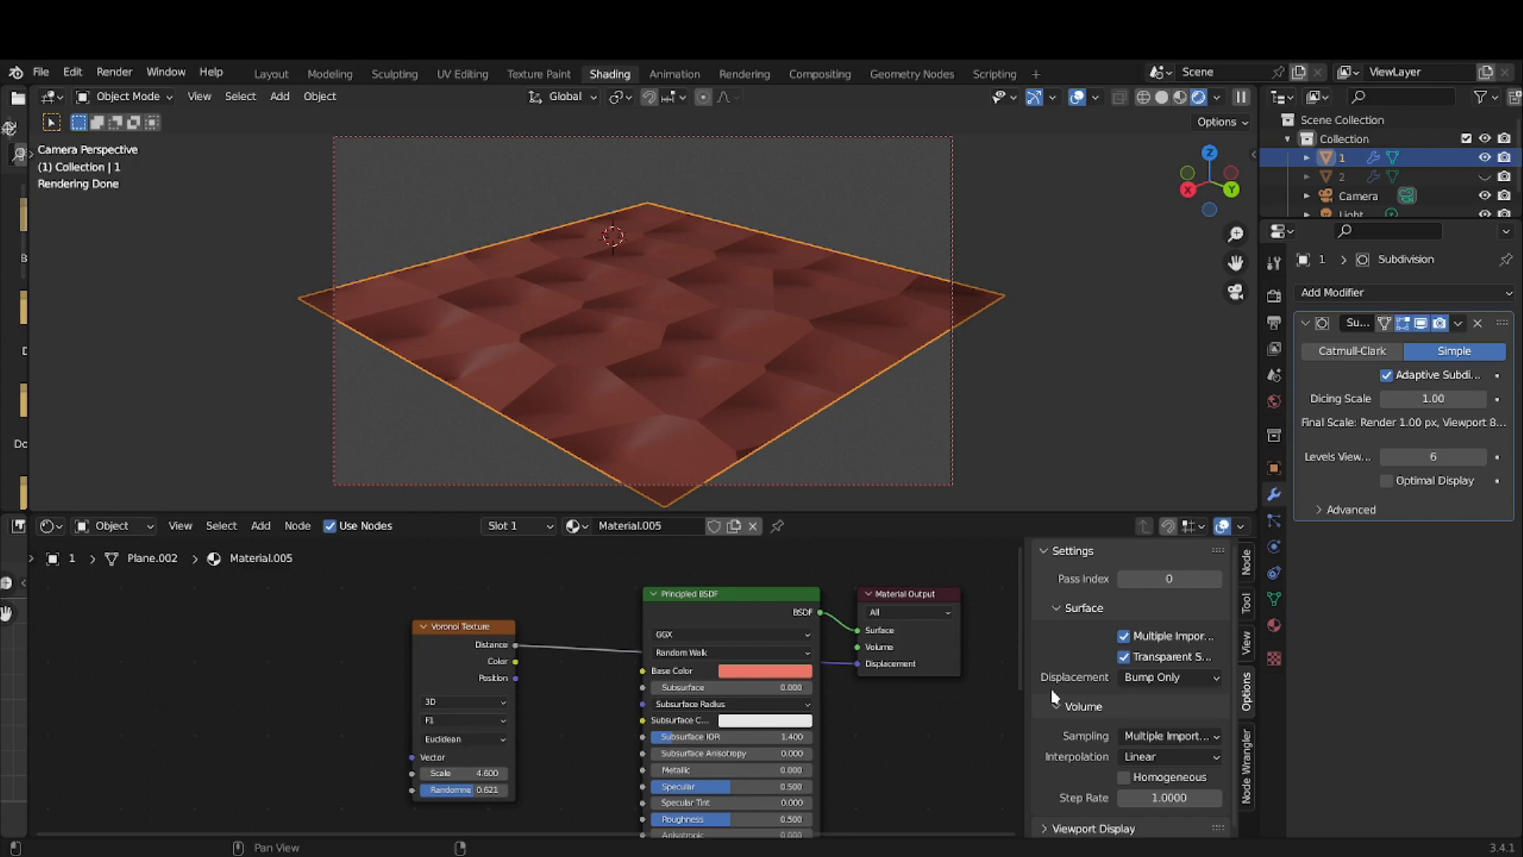
- Set the displacement method of plane 1's material to Displacement Only and examine the displaced surface
{"action": "left_click", "coordinate": [1150, 680]}
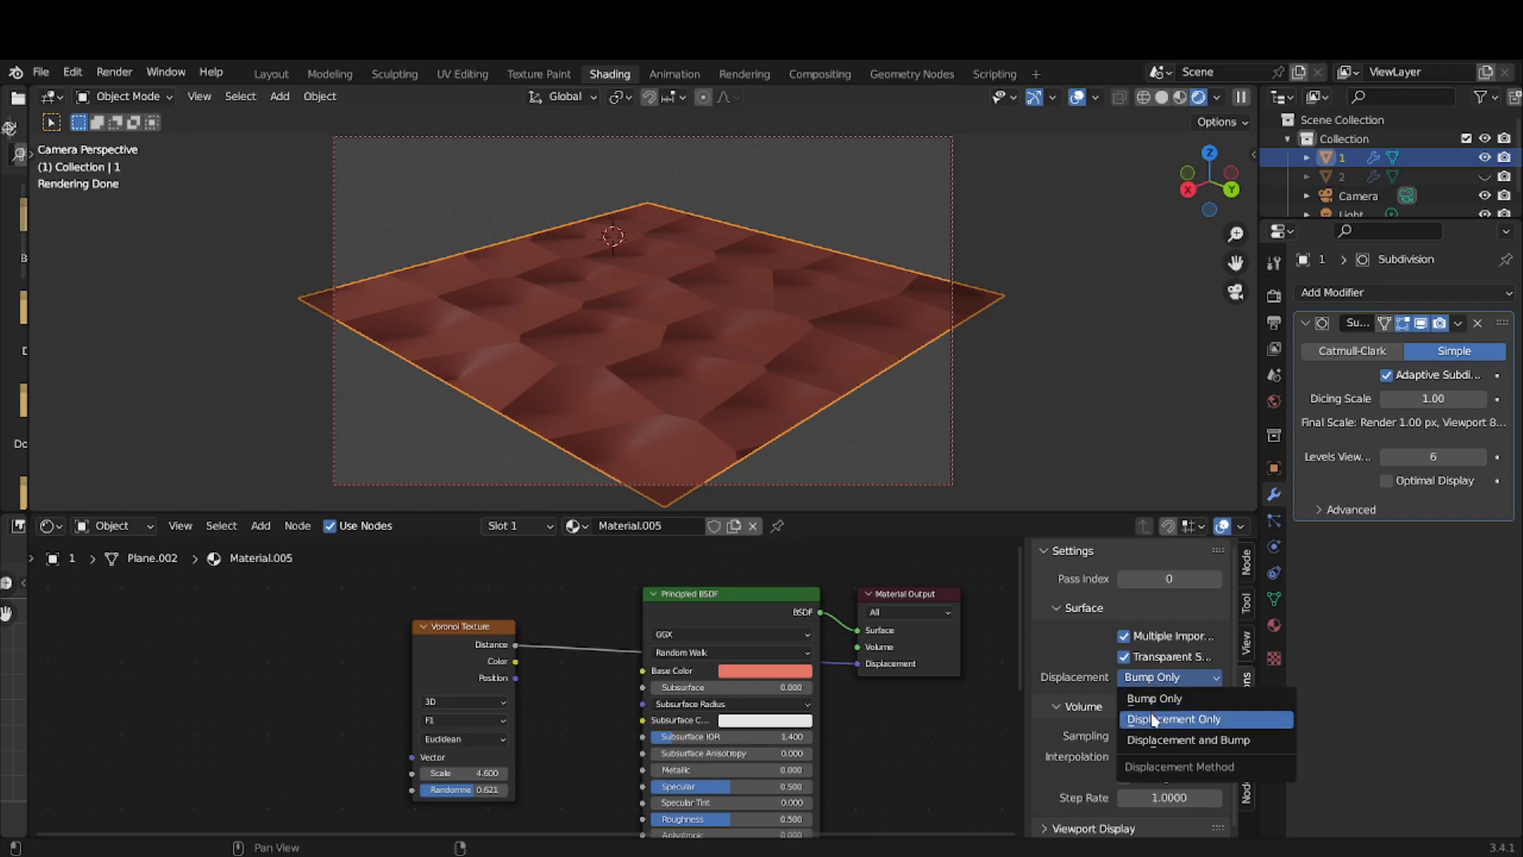
{"action": "left_click", "coordinate": [1154, 720]}
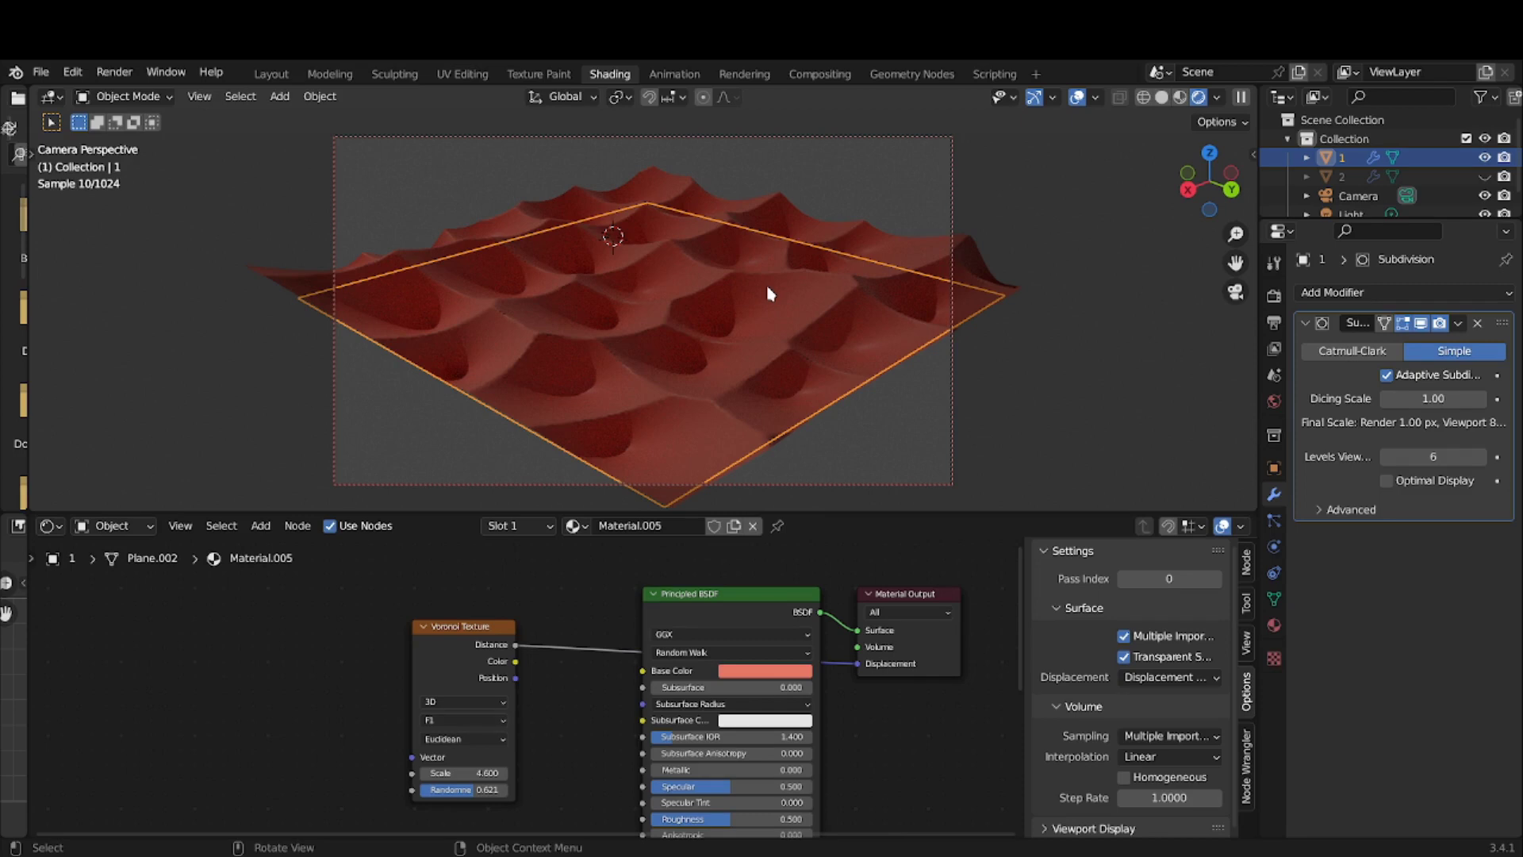
{"action": "middle_click_drag", "start_coordinate": [766, 293], "coordinate": [766, 273]}
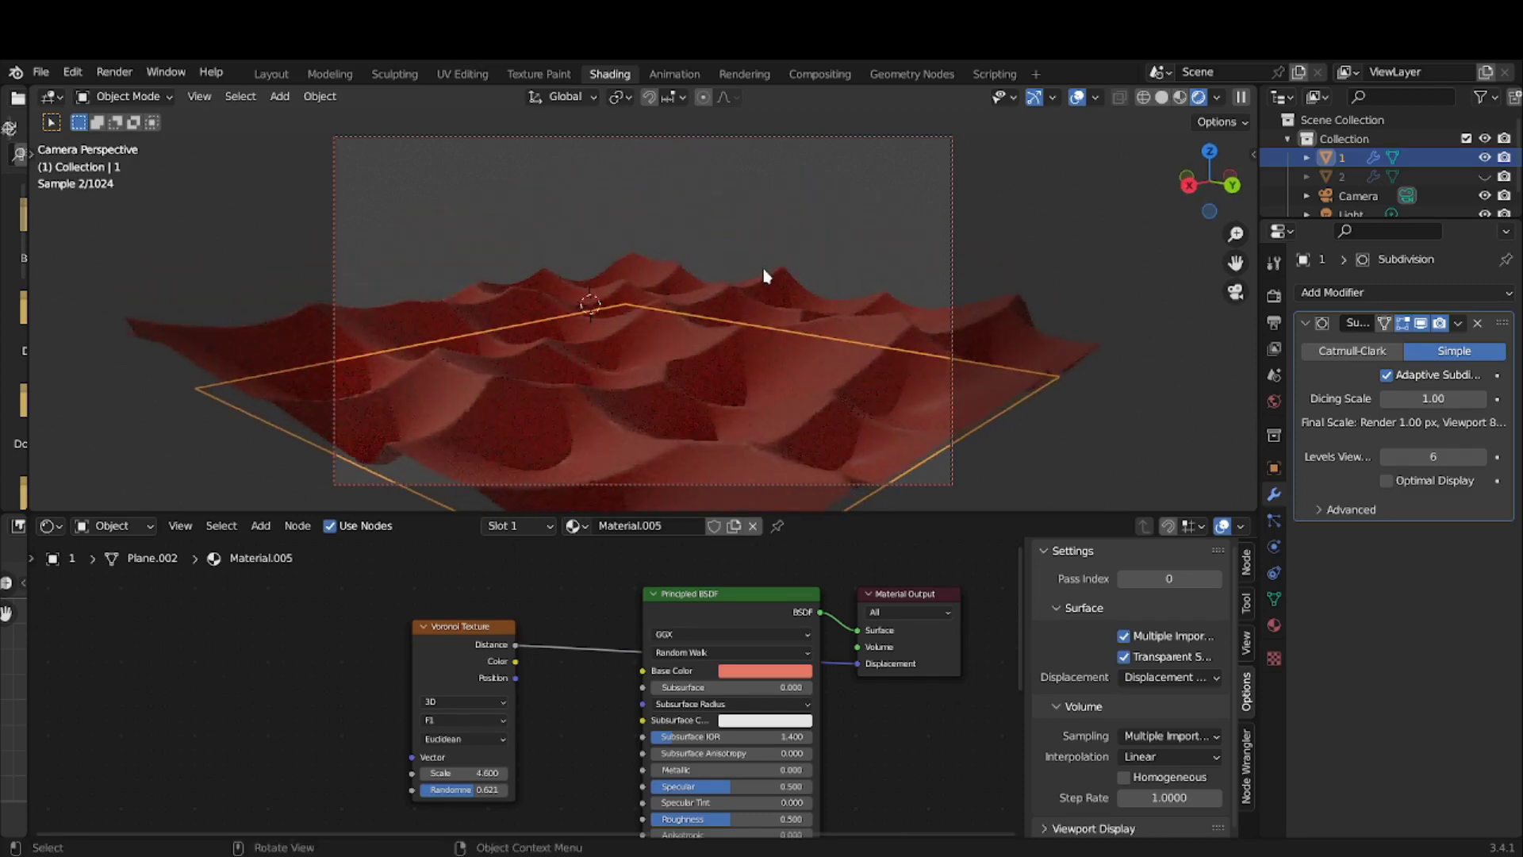
{"action": "scroll", "coordinate": [766, 275], "scroll_direction": "up", "scroll_amount": 1}
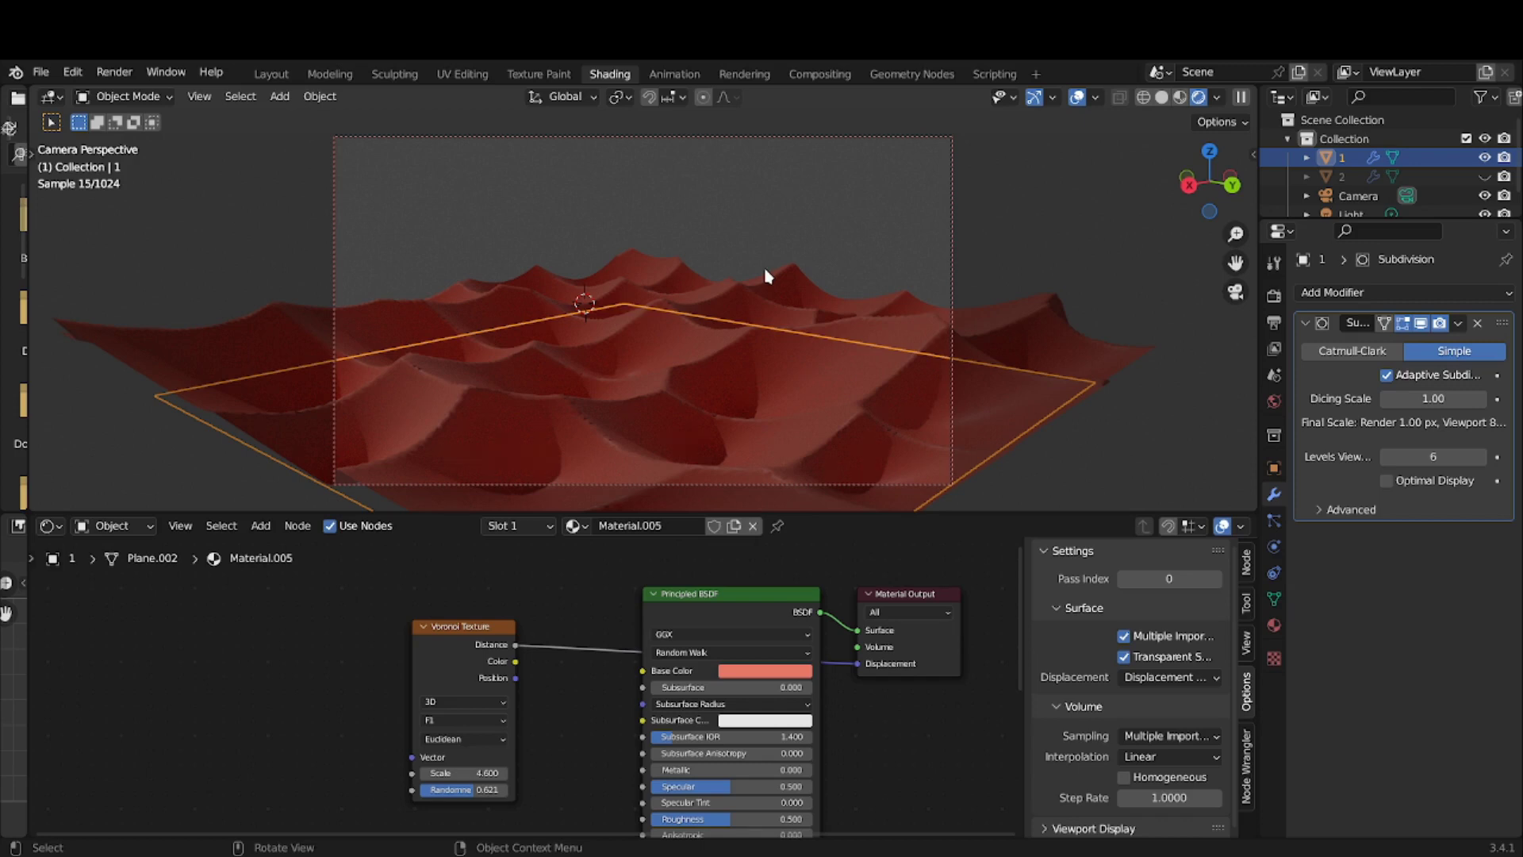
{"action": "left_click", "coordinate": [810, 231]}
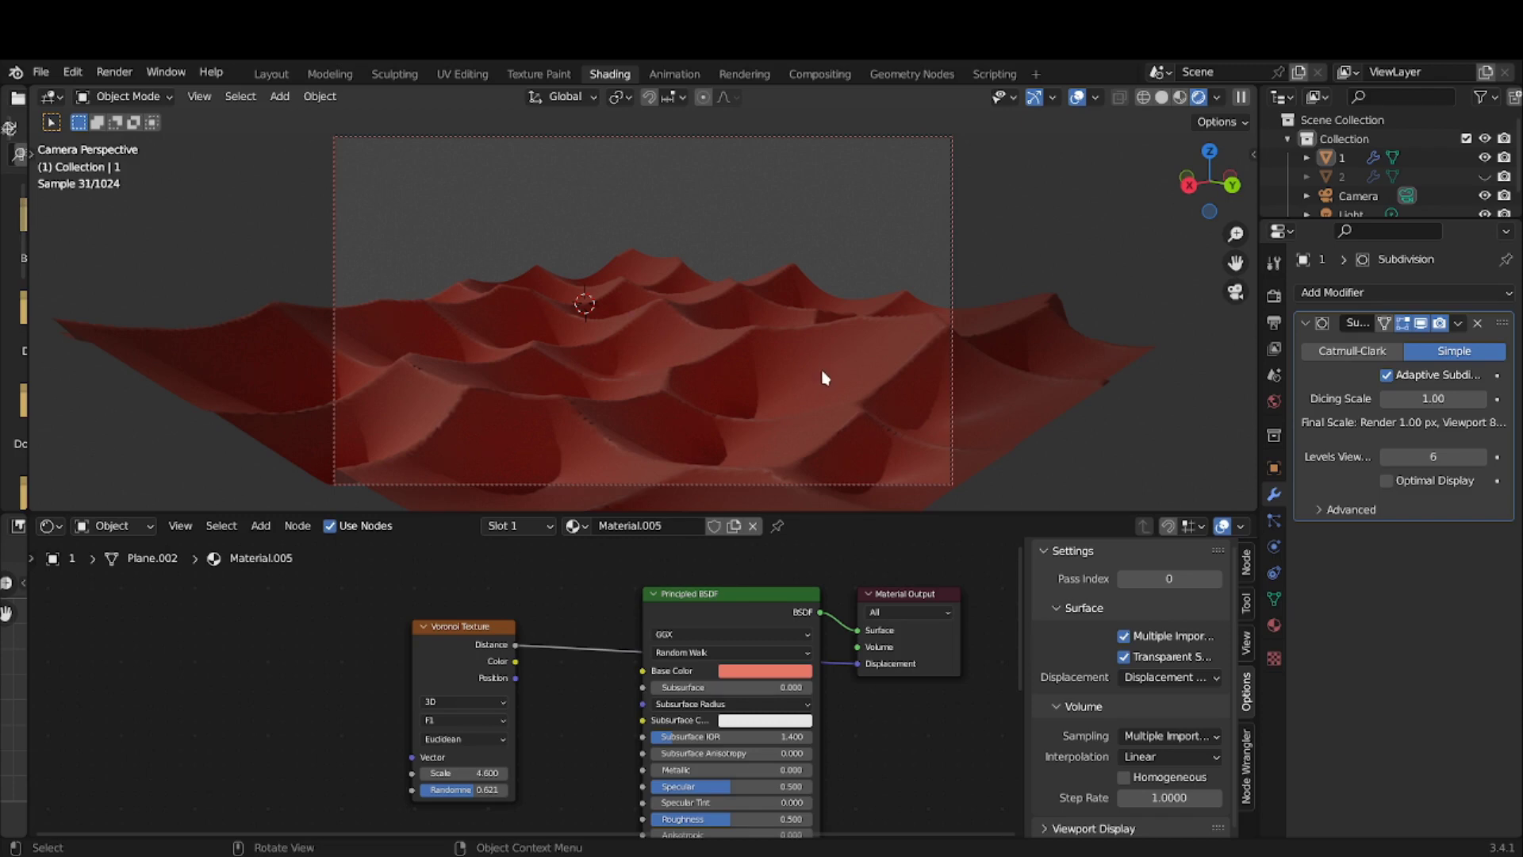
{"action": "middle_click_drag", "start_coordinate": [825, 378], "coordinate": [797, 375]}
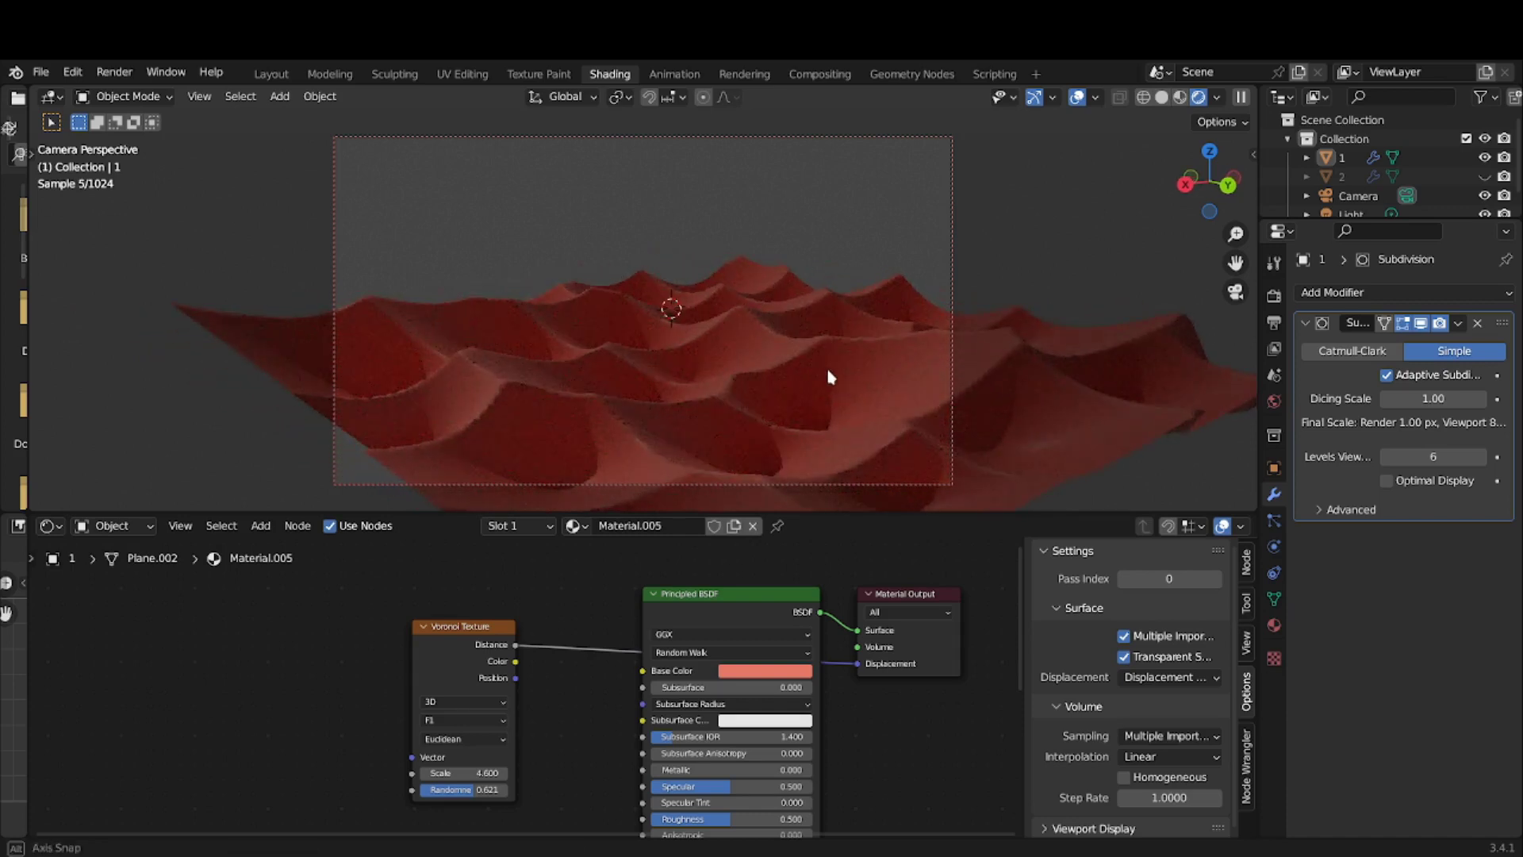
{"action": "middle_click_drag", "start_coordinate": [817, 378], "coordinate": [875, 391]}
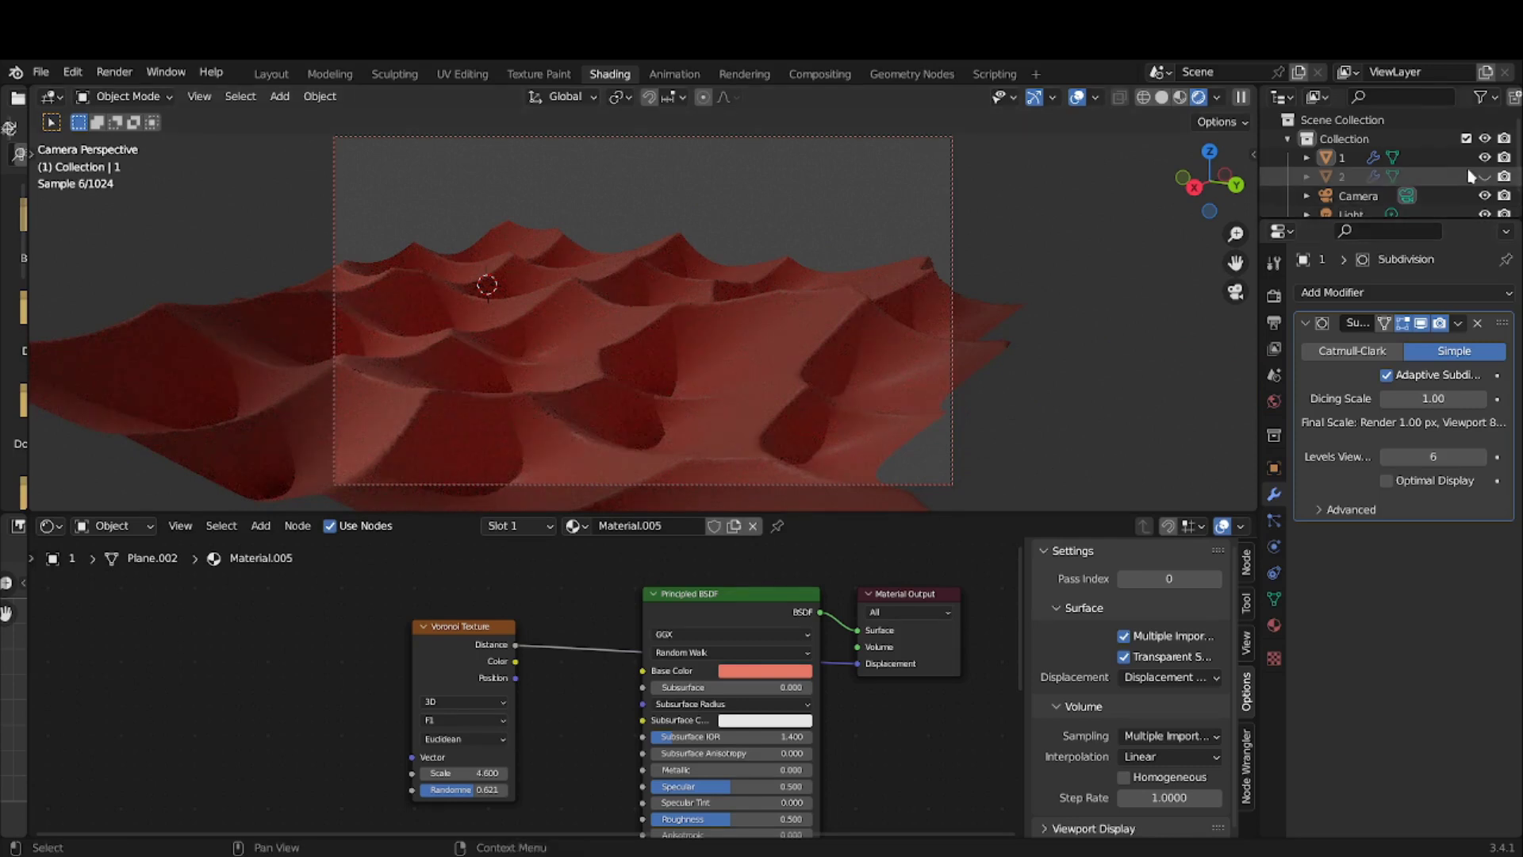
- Hide plane 1, show plane 2, and select plane 2
{"action": "left_click", "coordinate": [1484, 157]}
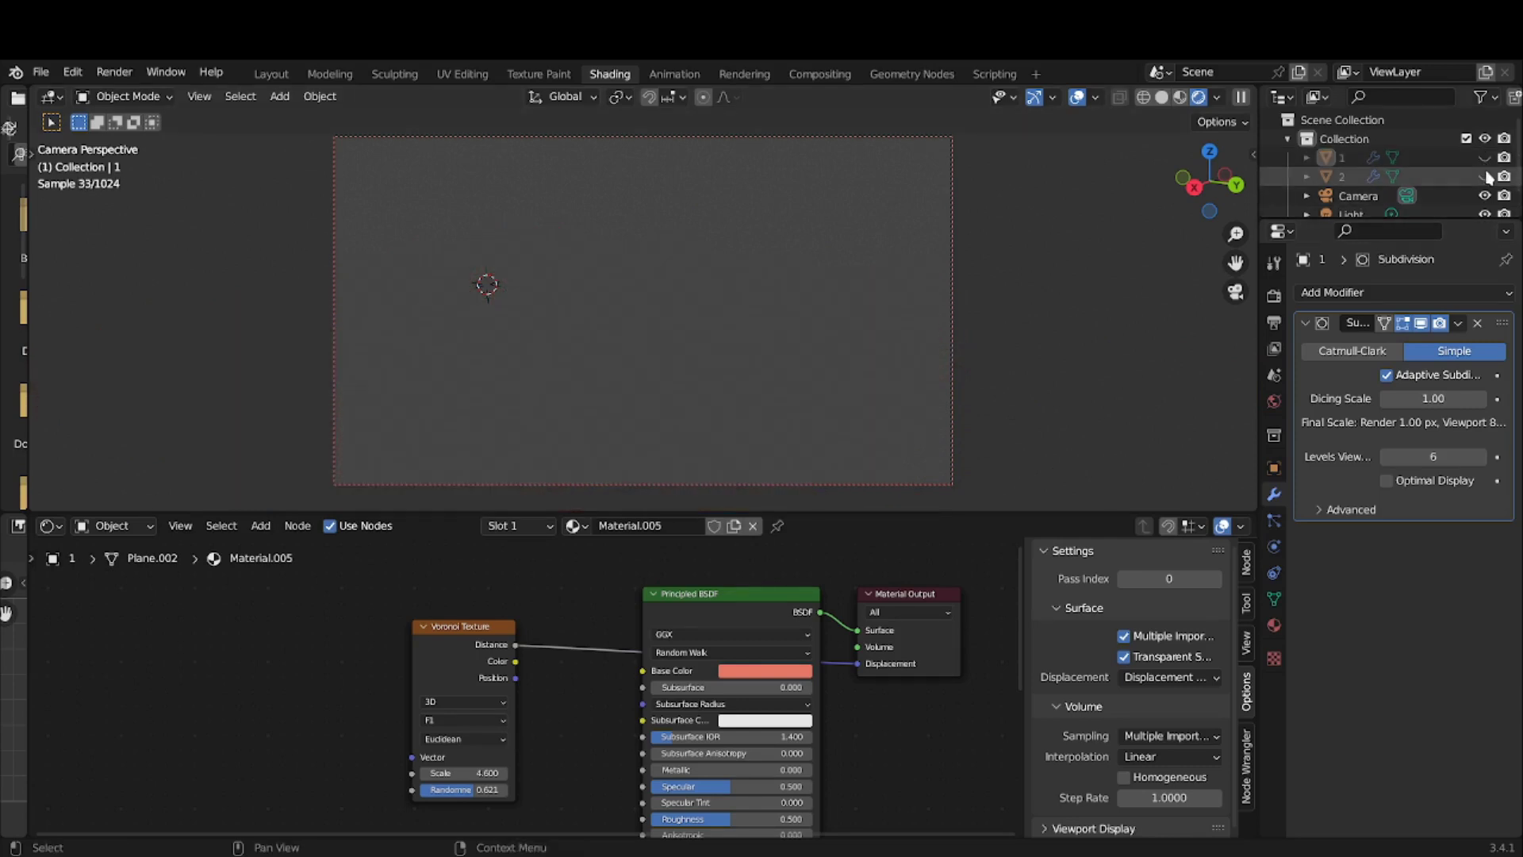
{"action": "left_click", "coordinate": [1485, 177]}
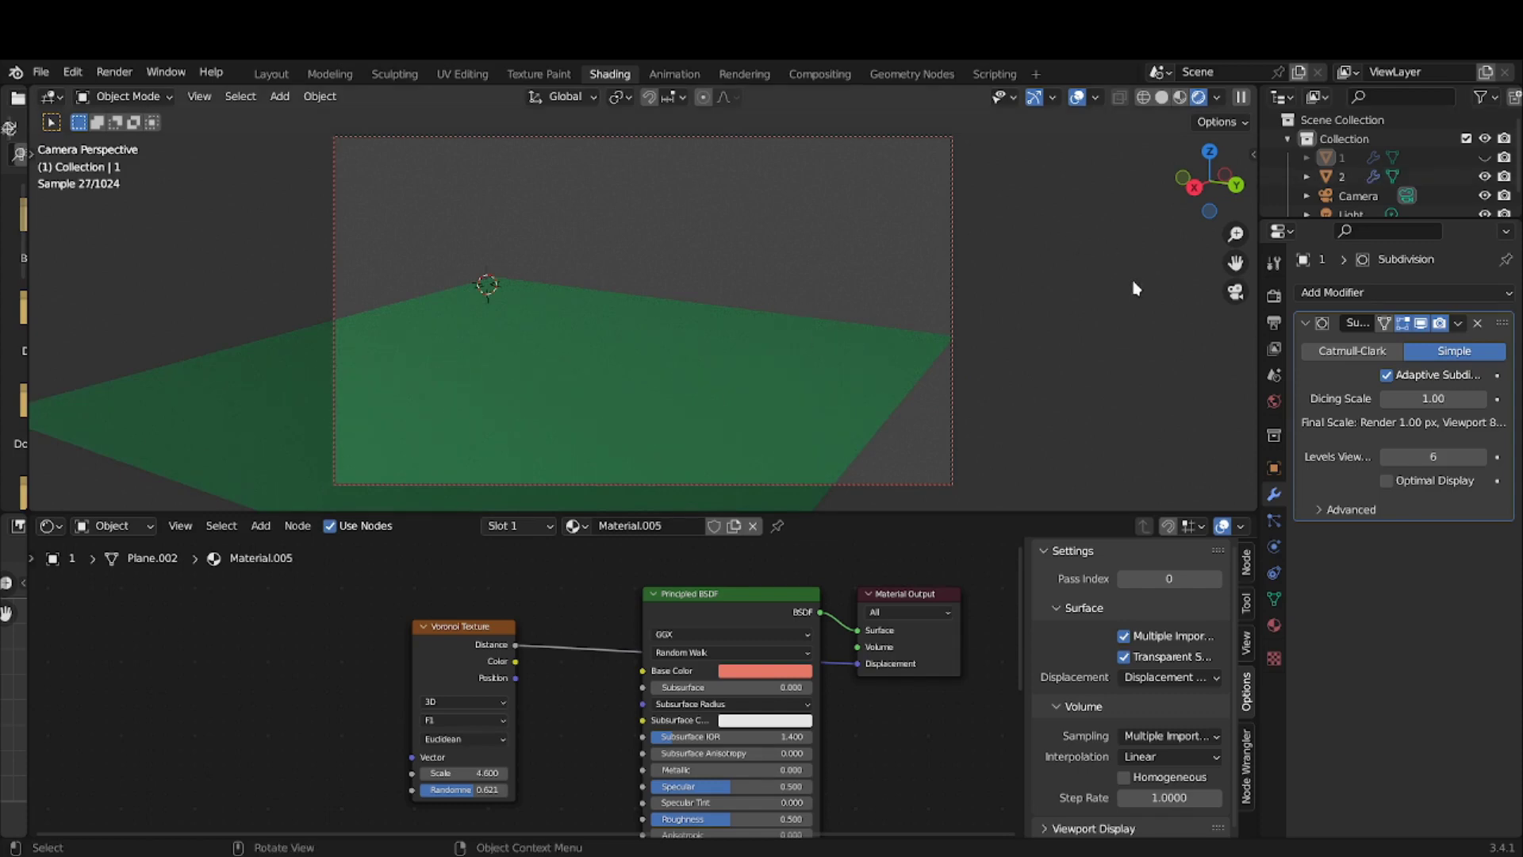
{"action": "left_click", "coordinate": [796, 406]}
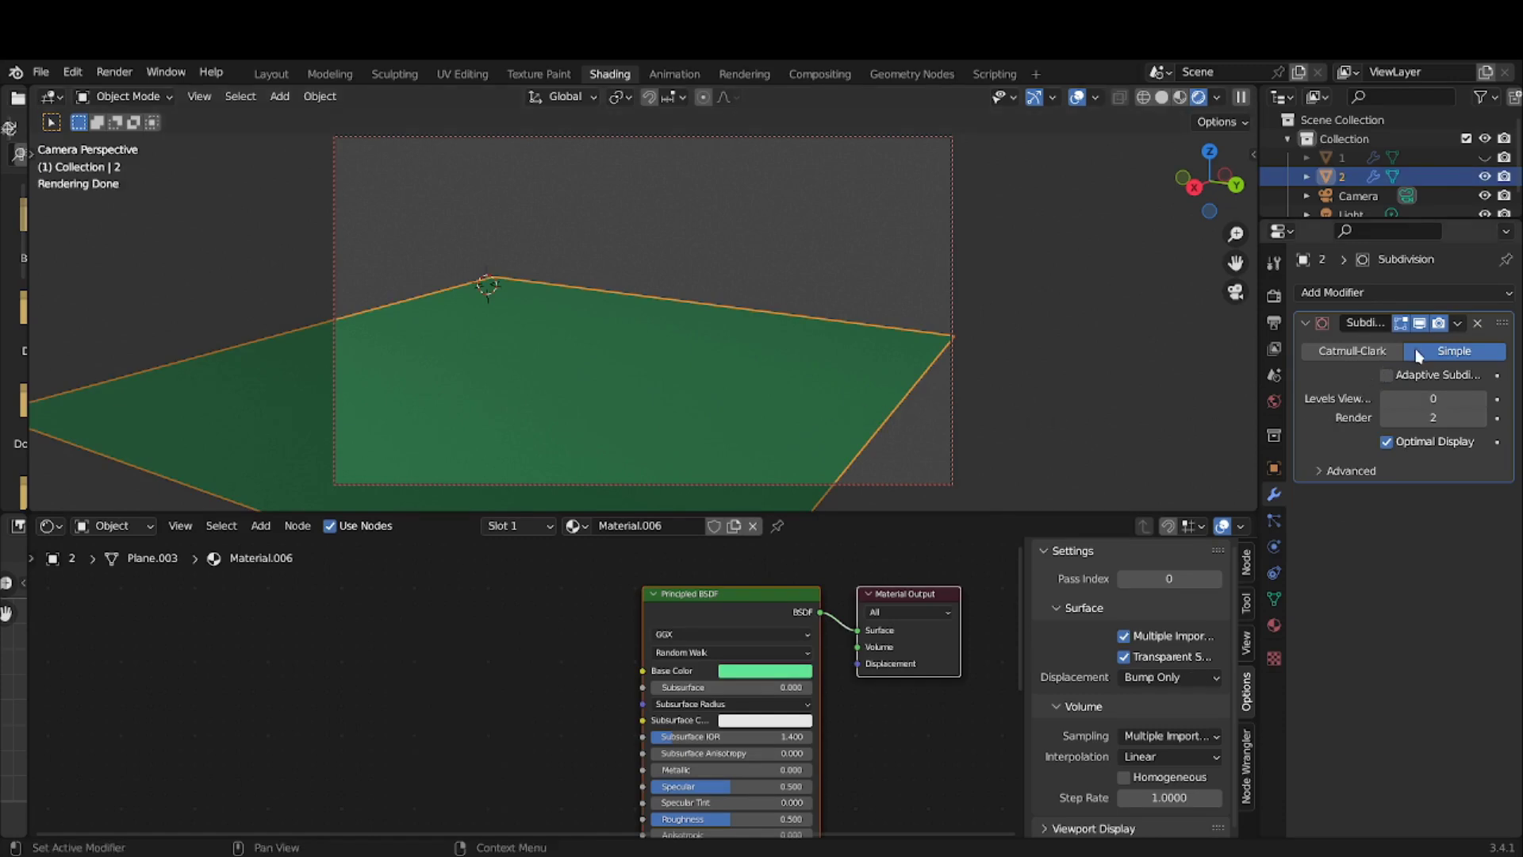
- Enable Adaptive Subdivision in plane 2's Subdivision modifier, with the viewport levels at 0
{"action": "left_click_drag", "start_coordinate": [1405, 399], "coordinate": [1428, 399]}
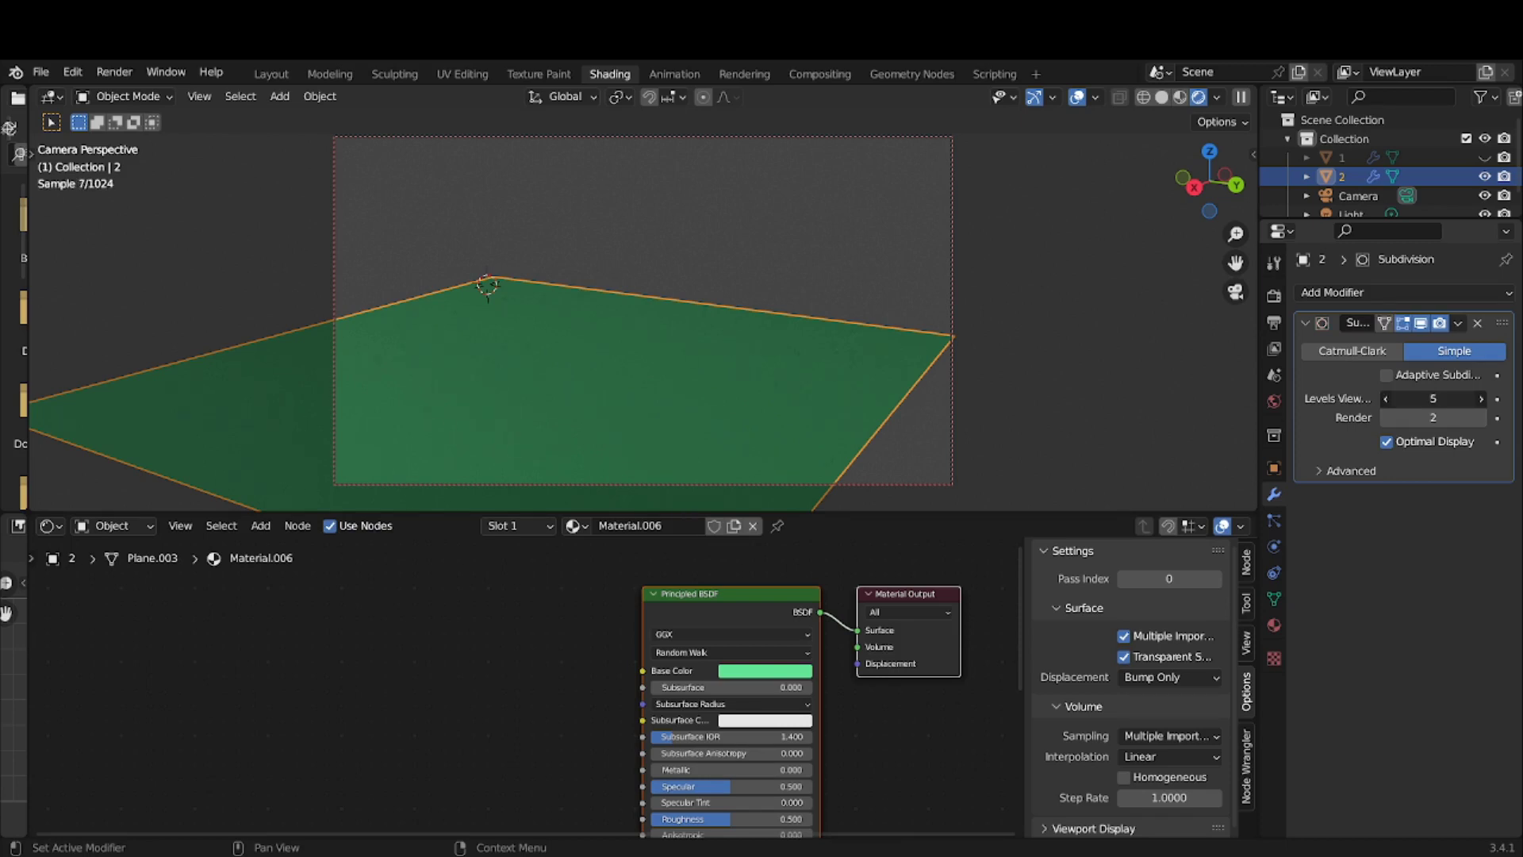
{"action": "left_click_drag", "start_coordinate": [1432, 398], "coordinate": [1396, 398]}
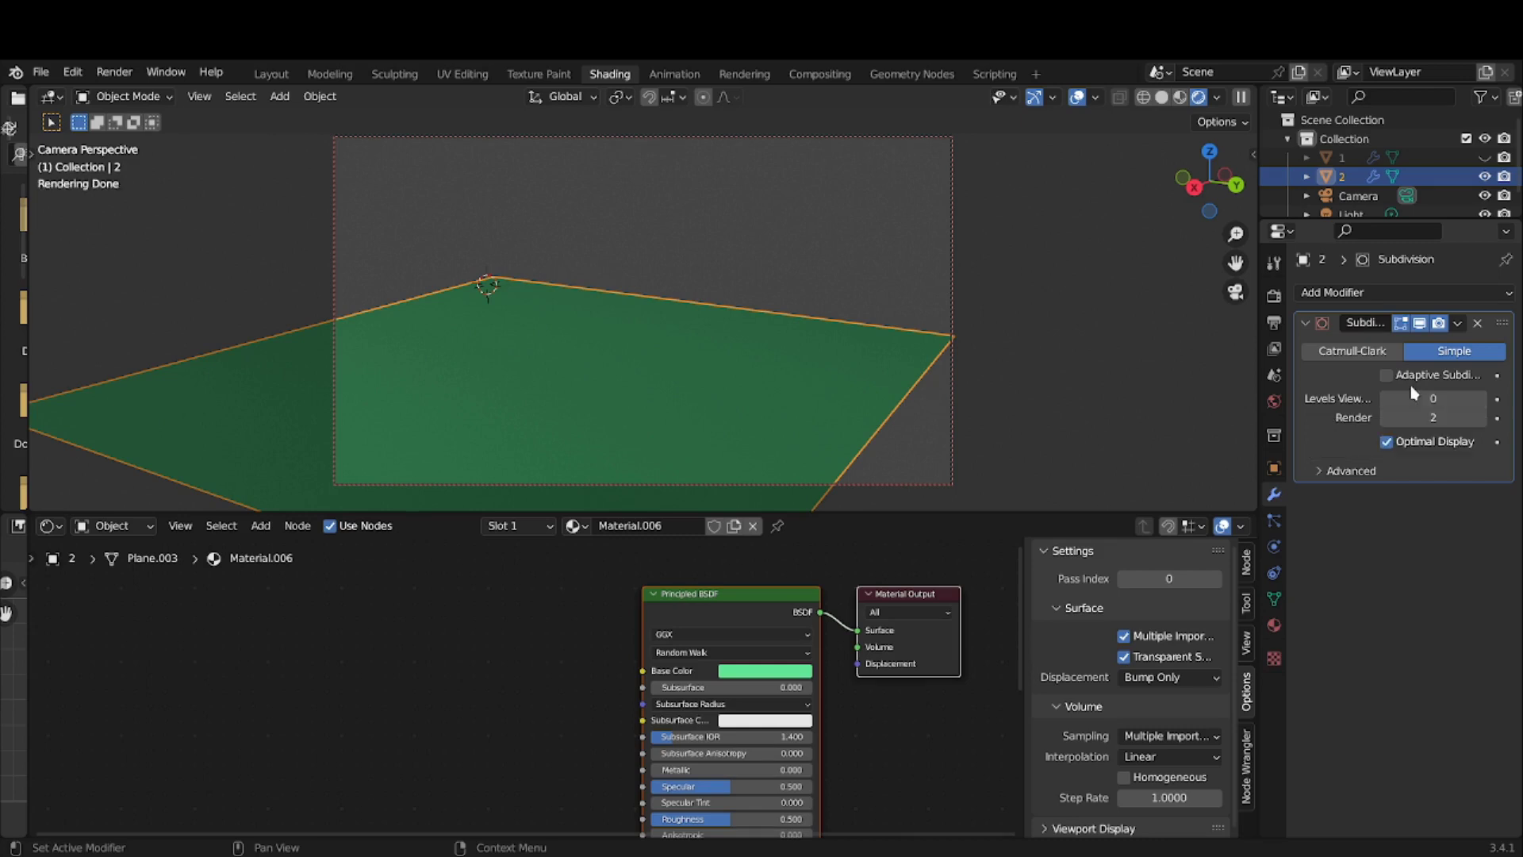
{"action": "left_click", "coordinate": [1388, 376]}
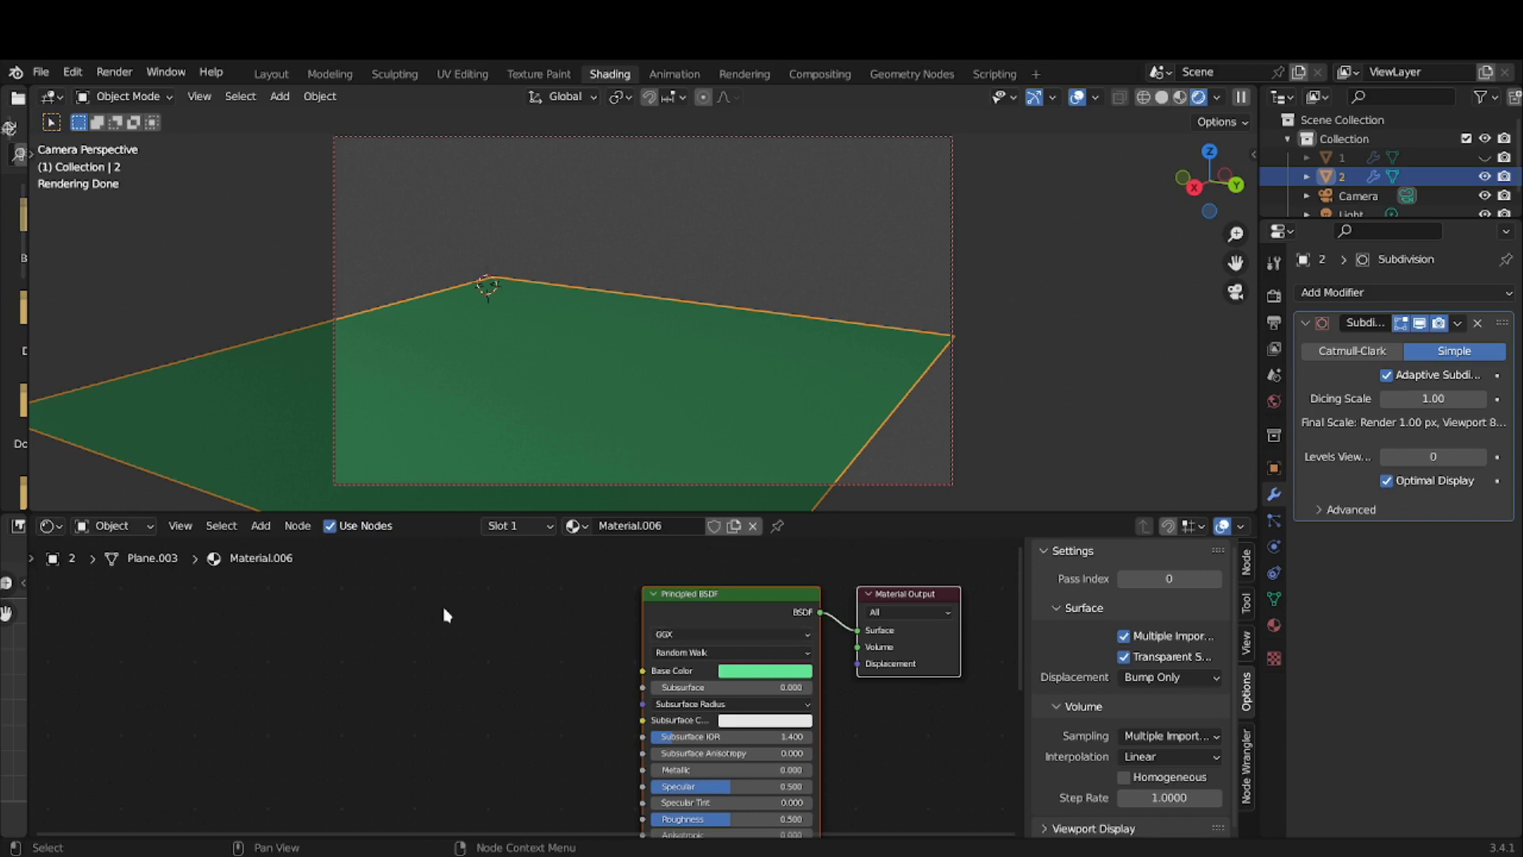
- Add a Voronoi Texture to plane 2's material and connect its Distance output to the Material Output's Displacement input
{"action": "left_click", "coordinate": [263, 528]}
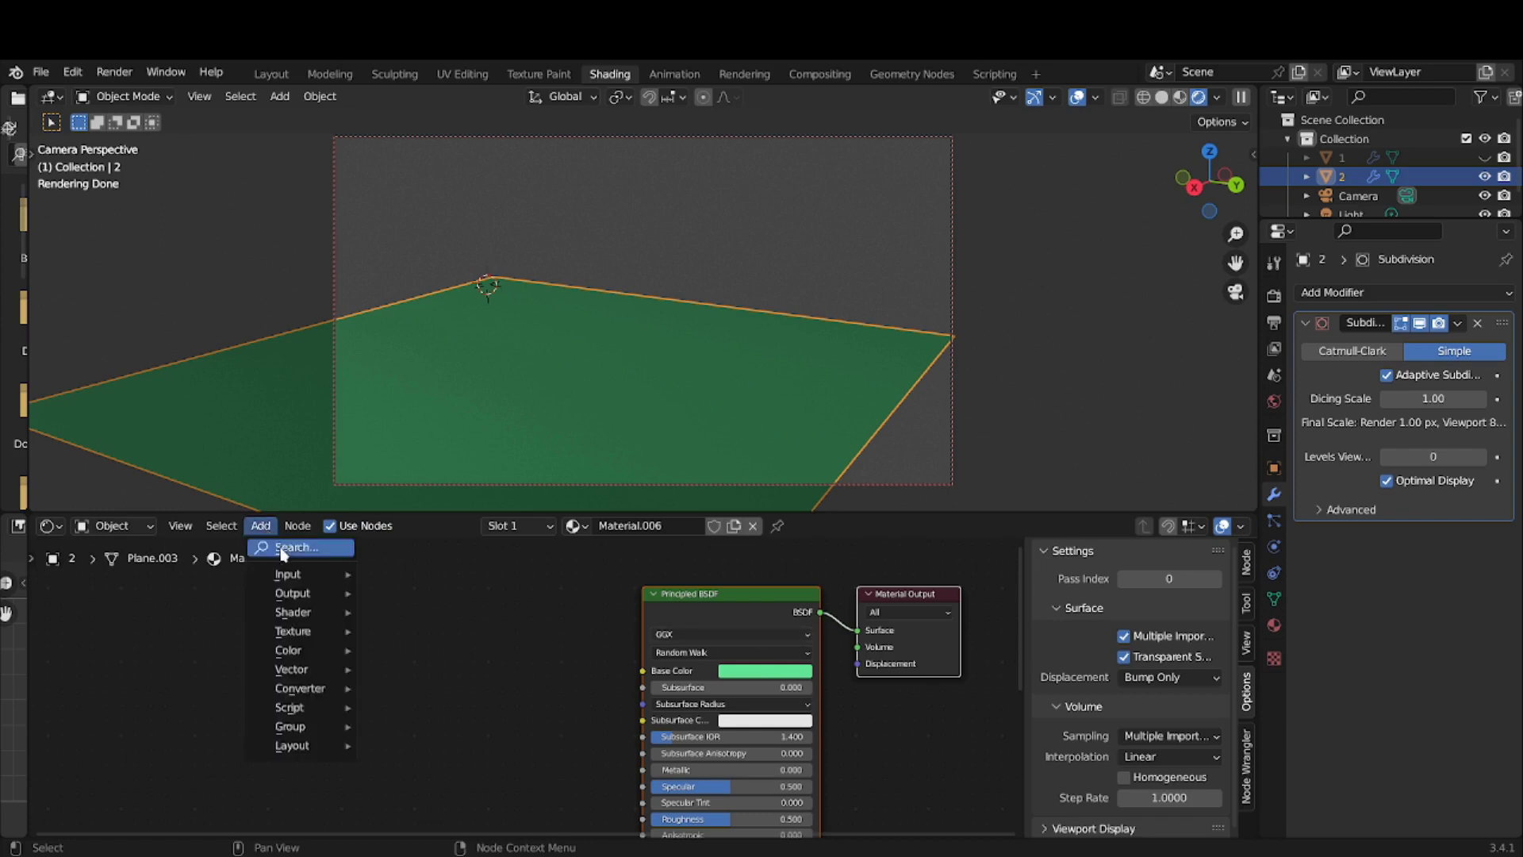
{"action": "mouse_move", "coordinate": [315, 633]}
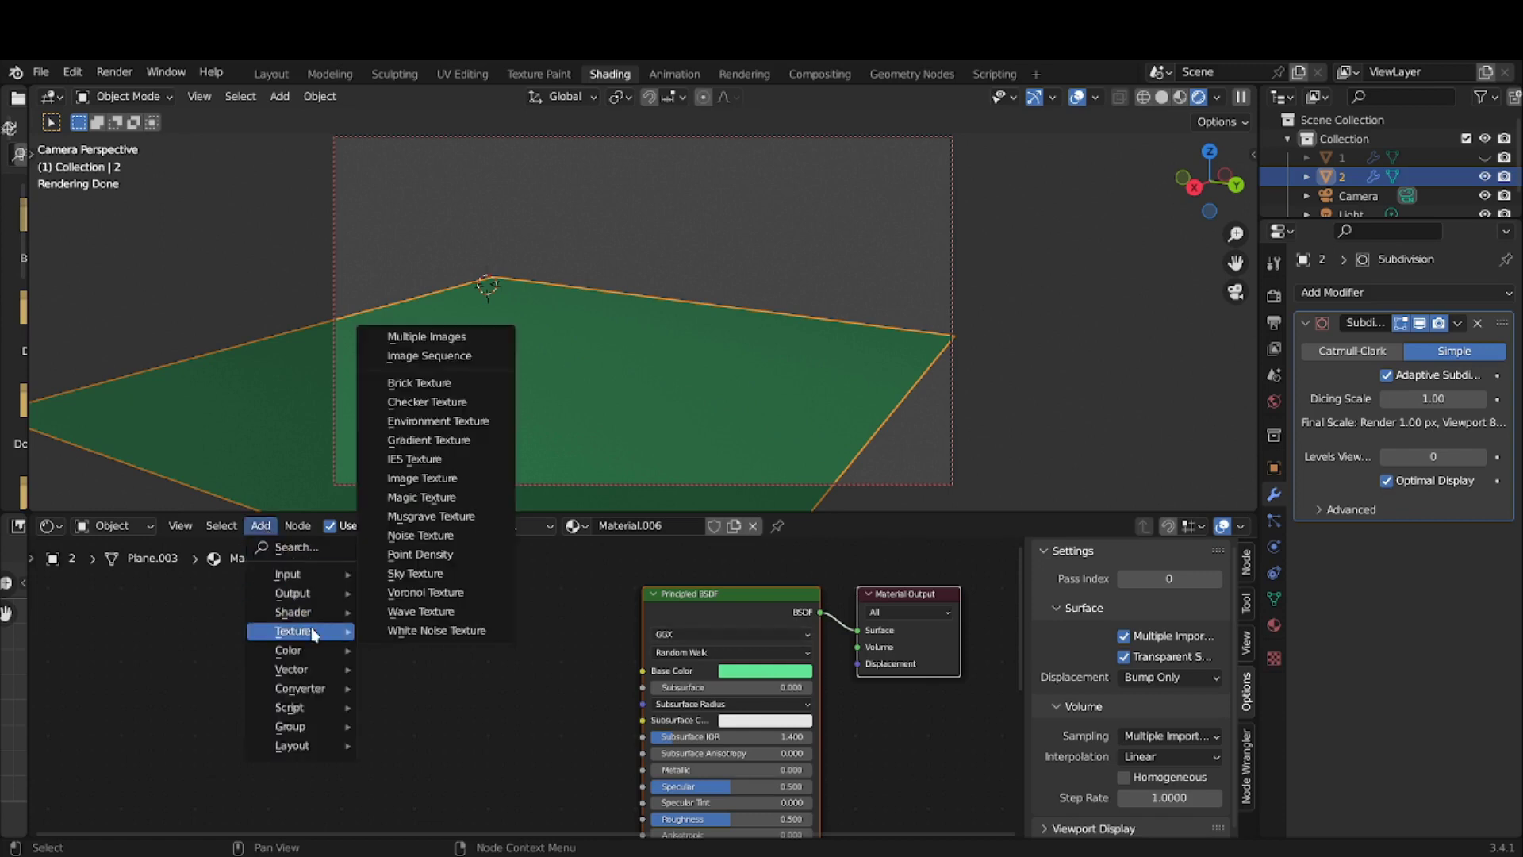
{"action": "left_click", "coordinate": [413, 591]}
{"action": "left_click", "coordinate": [400, 611]}
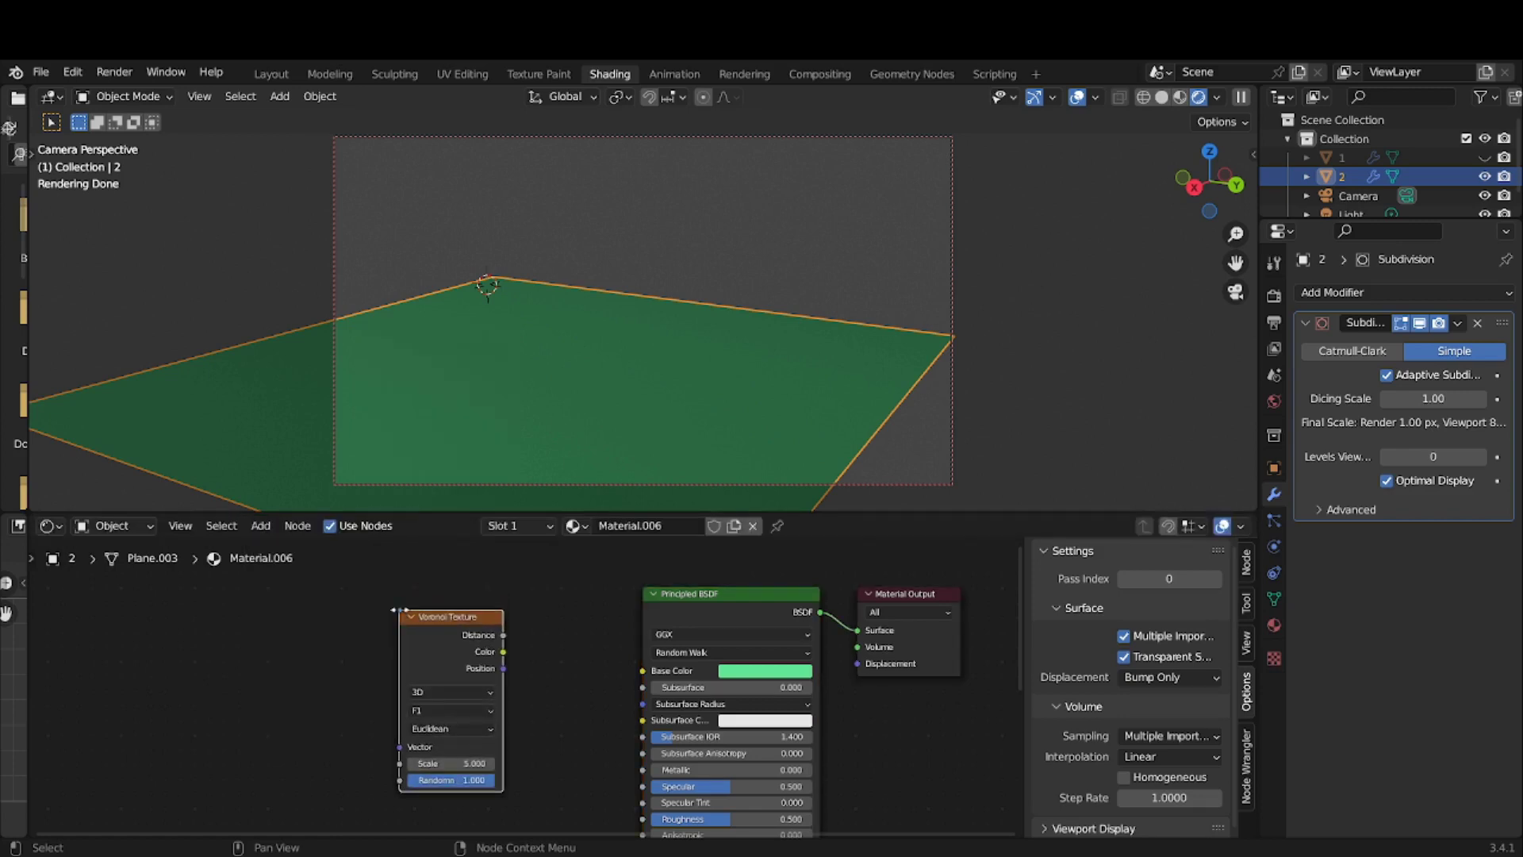
{"action": "left_click_drag", "start_coordinate": [504, 636], "coordinate": [858, 664]}
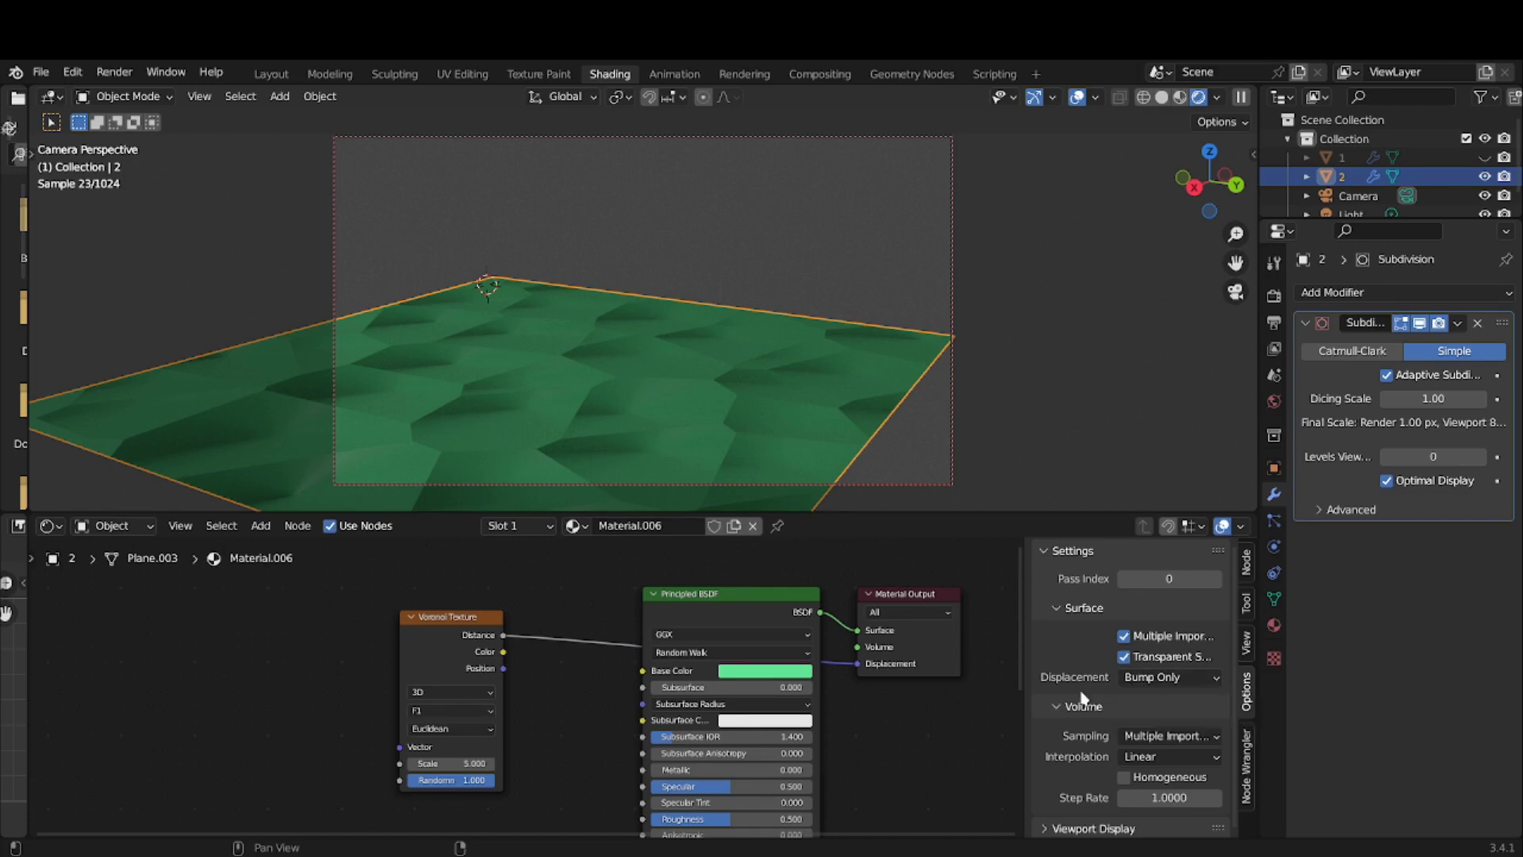
- Set the displacement method of plane 2's material to Displacement Only, view the displaced surface, and deselect the plane
{"action": "left_click", "coordinate": [1155, 679]}
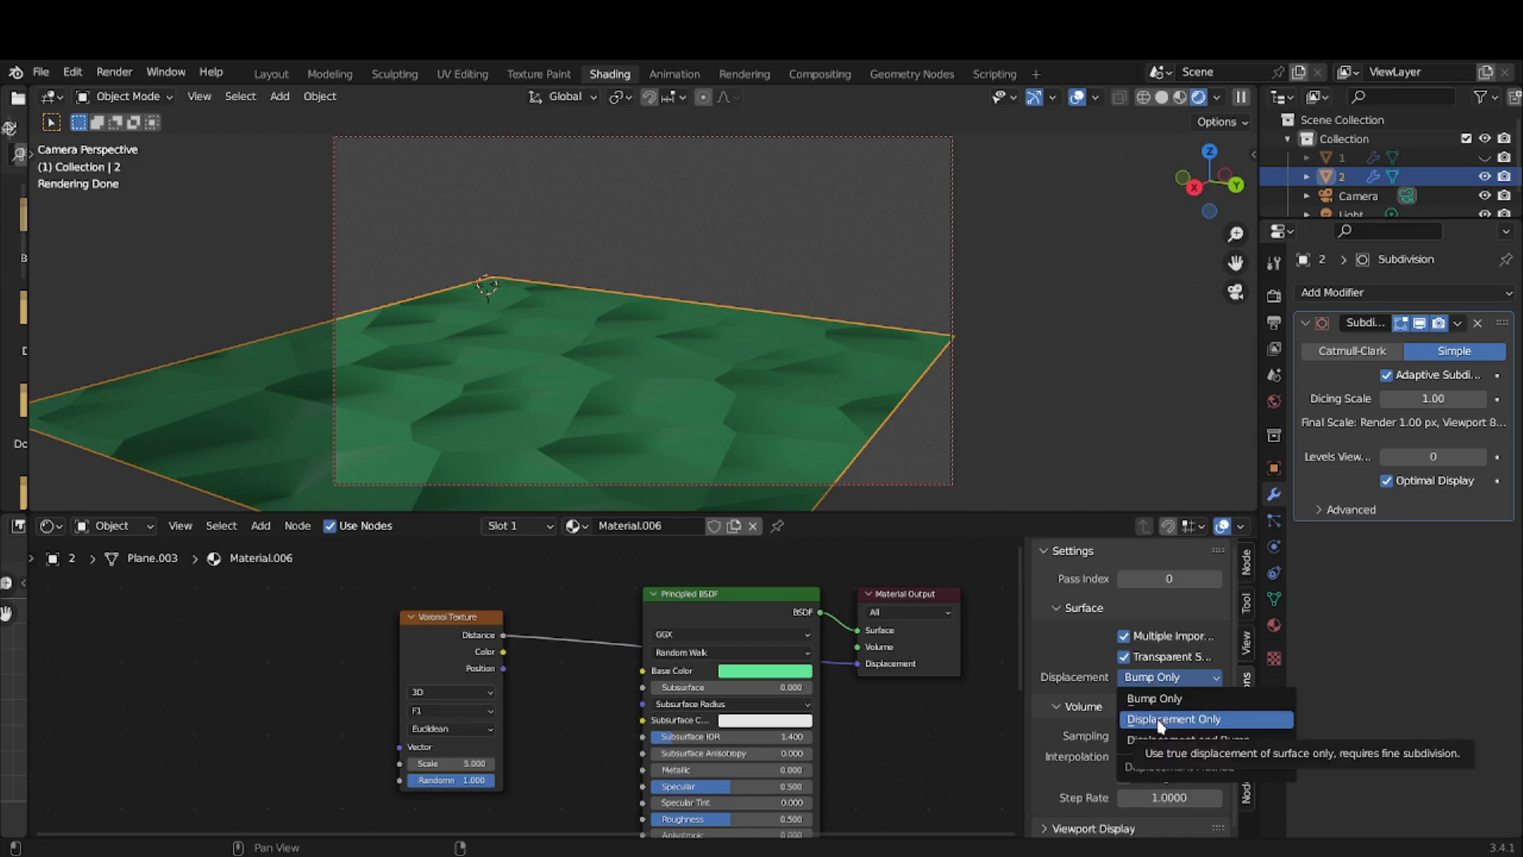
{"action": "left_click", "coordinate": [1160, 718]}
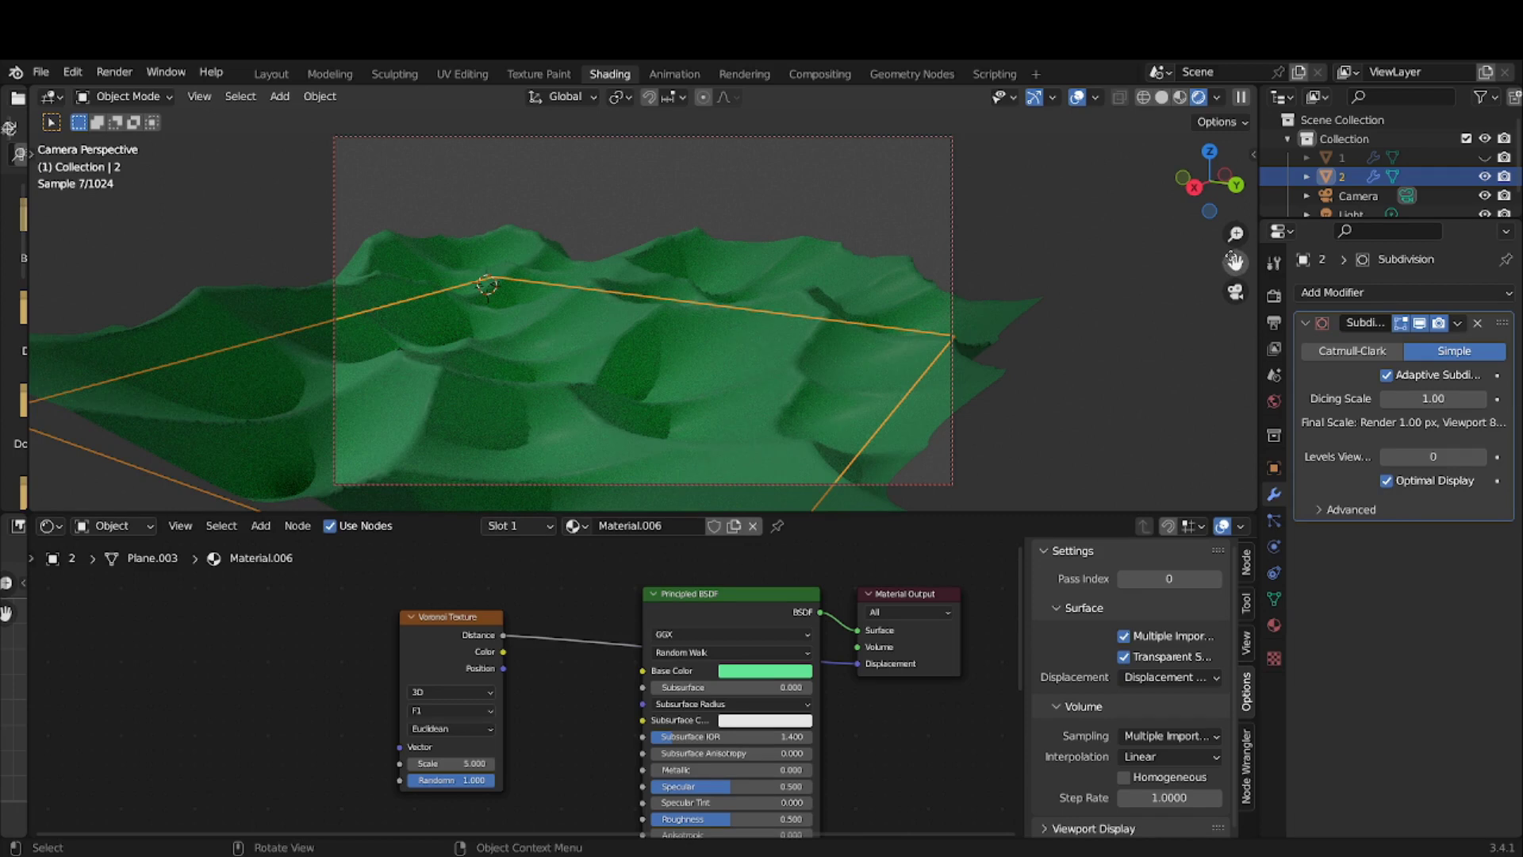
{"action": "left_click_drag", "start_coordinate": [1236, 262], "coordinate": [1304, 256]}
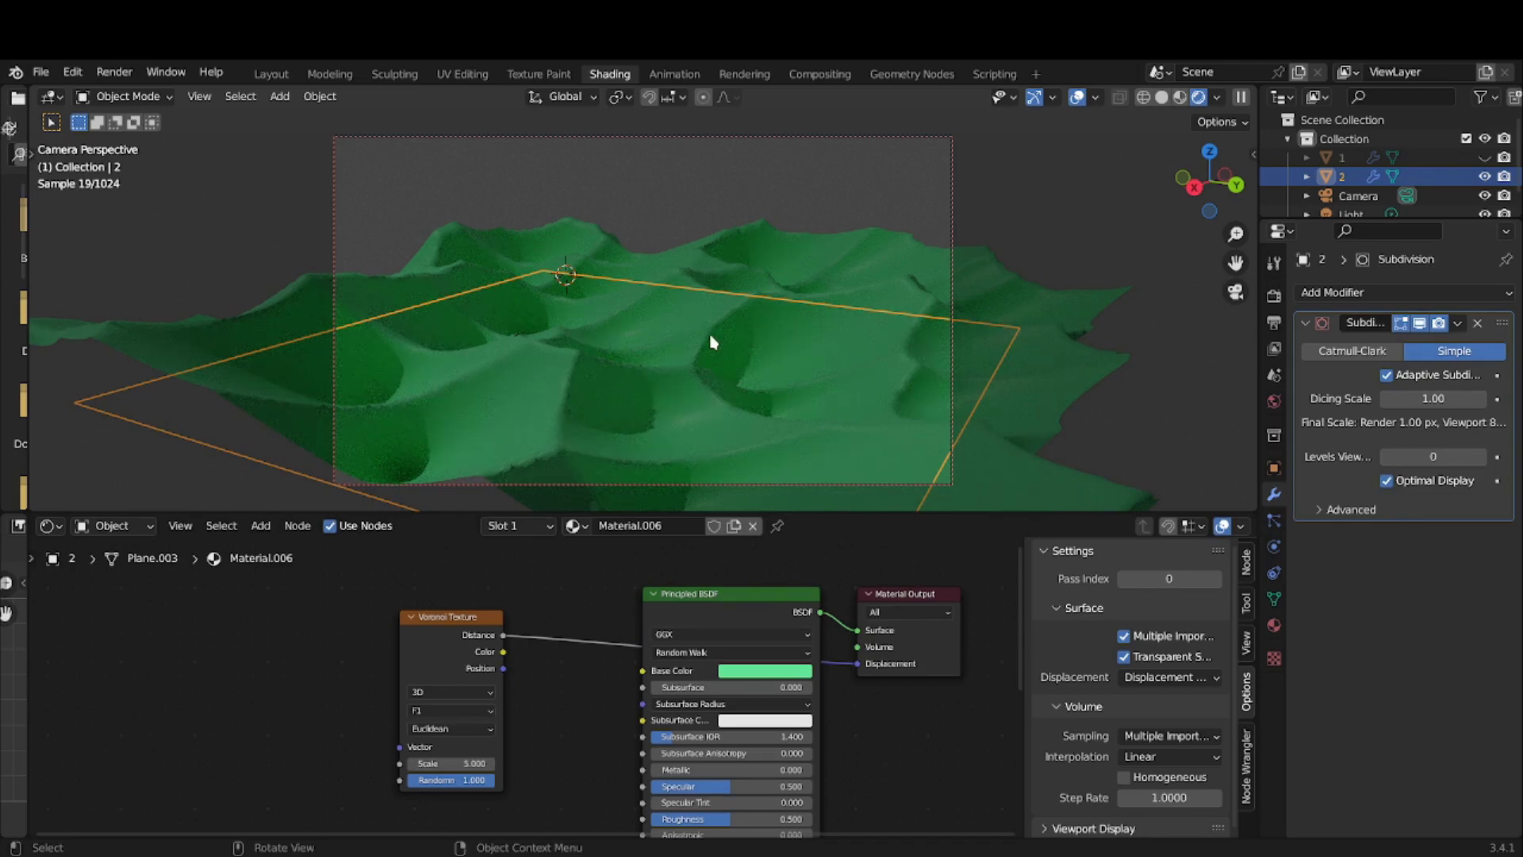
{"action": "left_click", "coordinate": [1106, 189]}
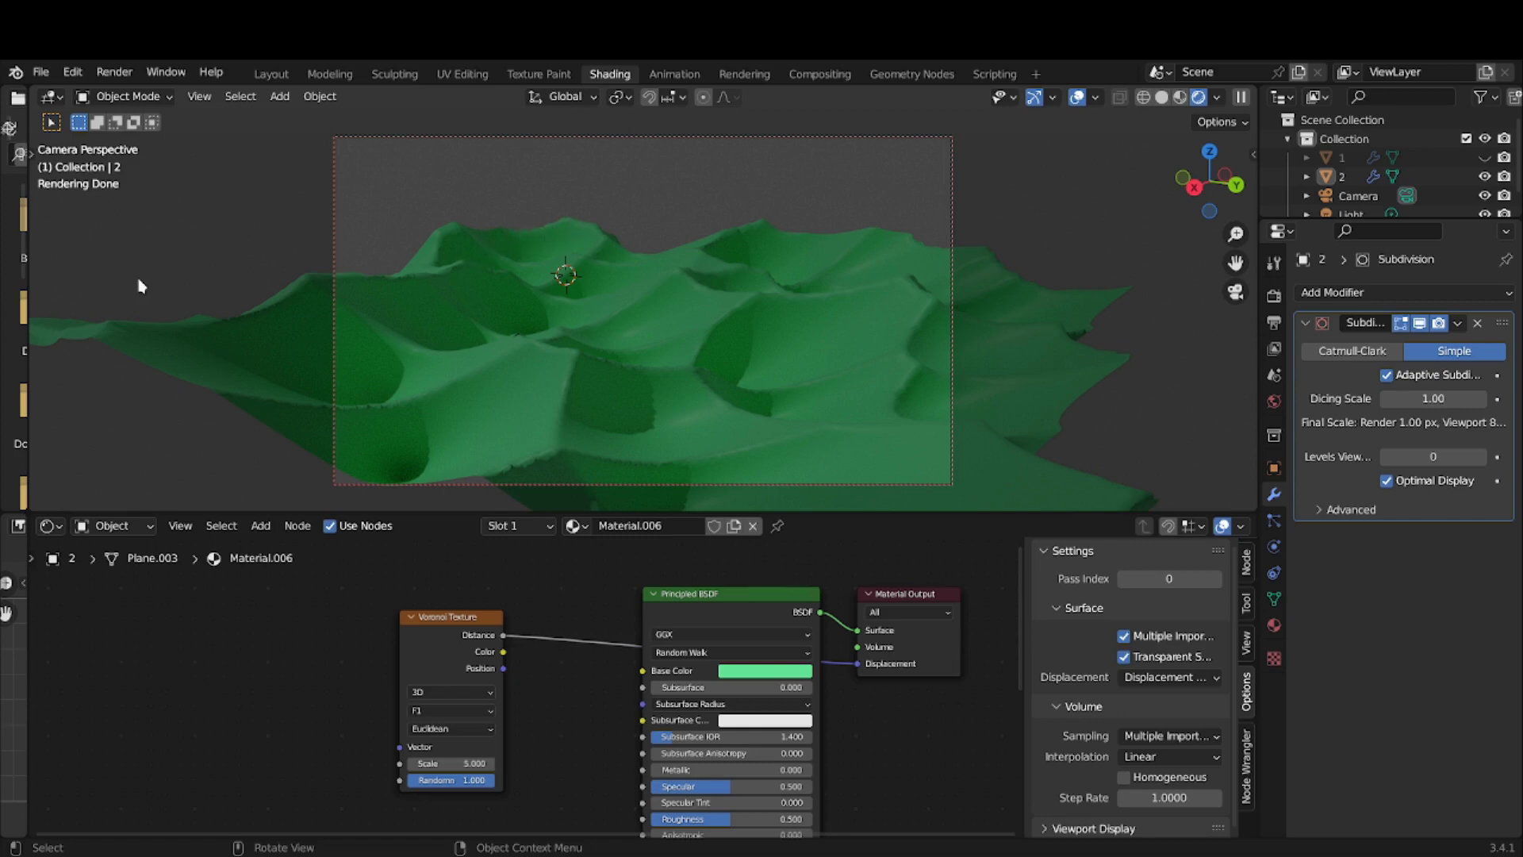
- Annotate the dip between two rear peaks of the green plane with a freehand stroke, and erase it
{"action": "key", "text": "t"}
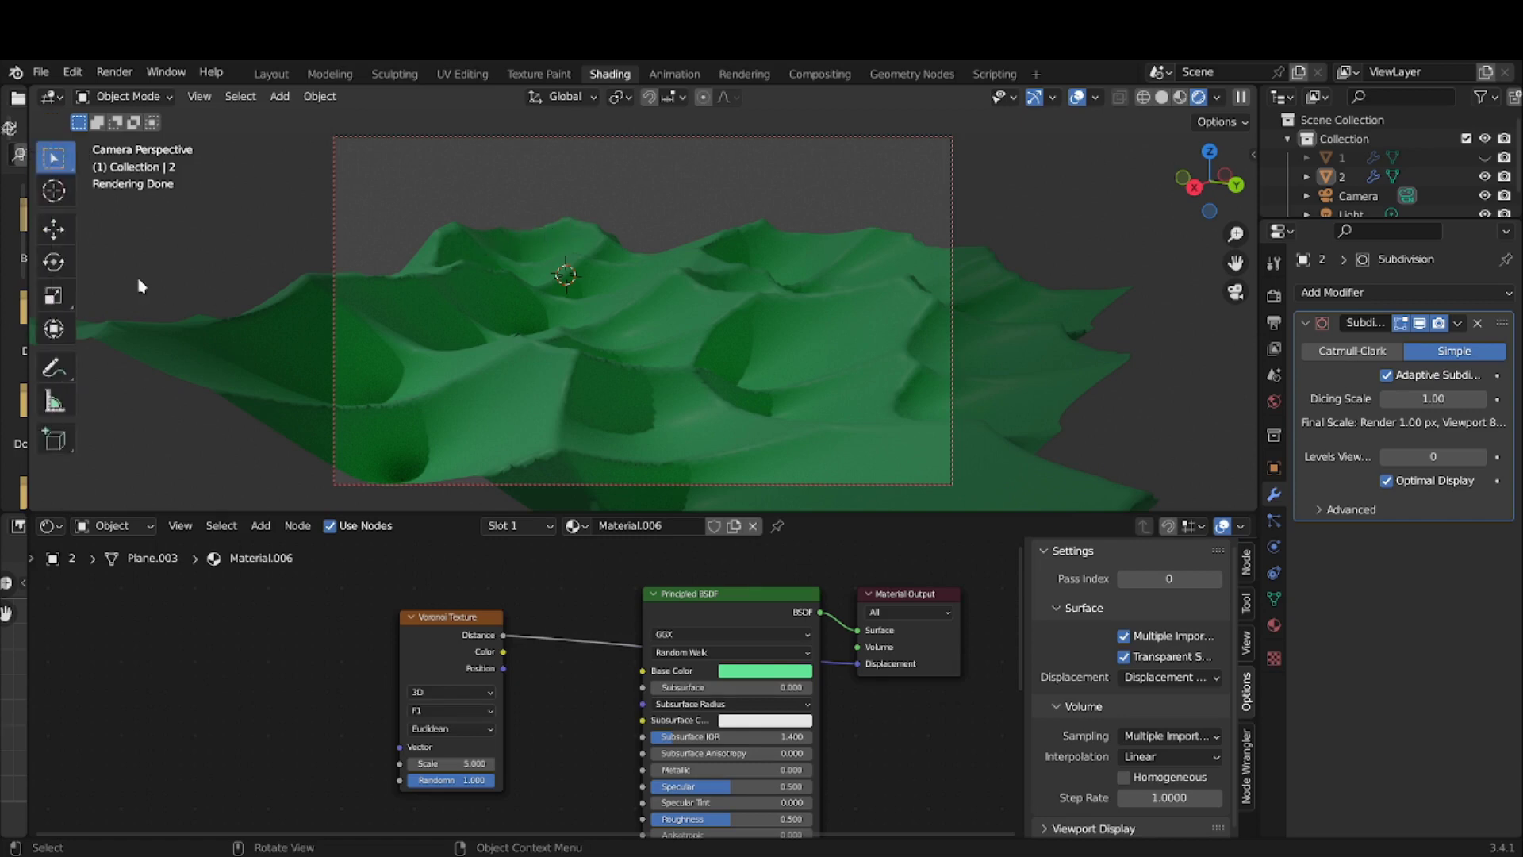
{"action": "left_click", "coordinate": [55, 374]}
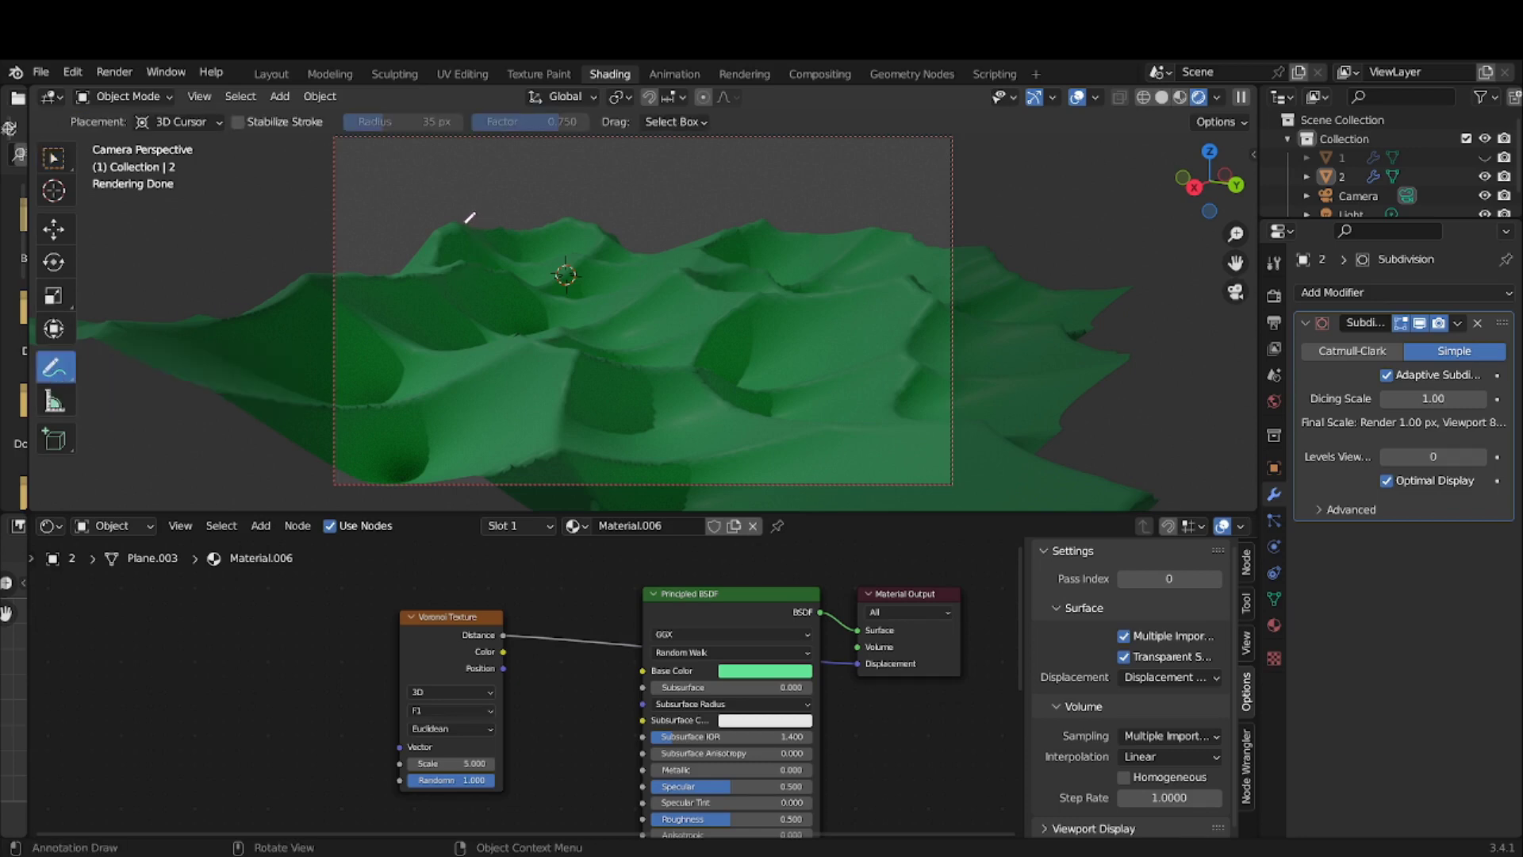
{"action": "left_click", "coordinate": [464, 218]}
{"action": "left_click_drag", "start_coordinate": [460, 225], "coordinate": [565, 216]}
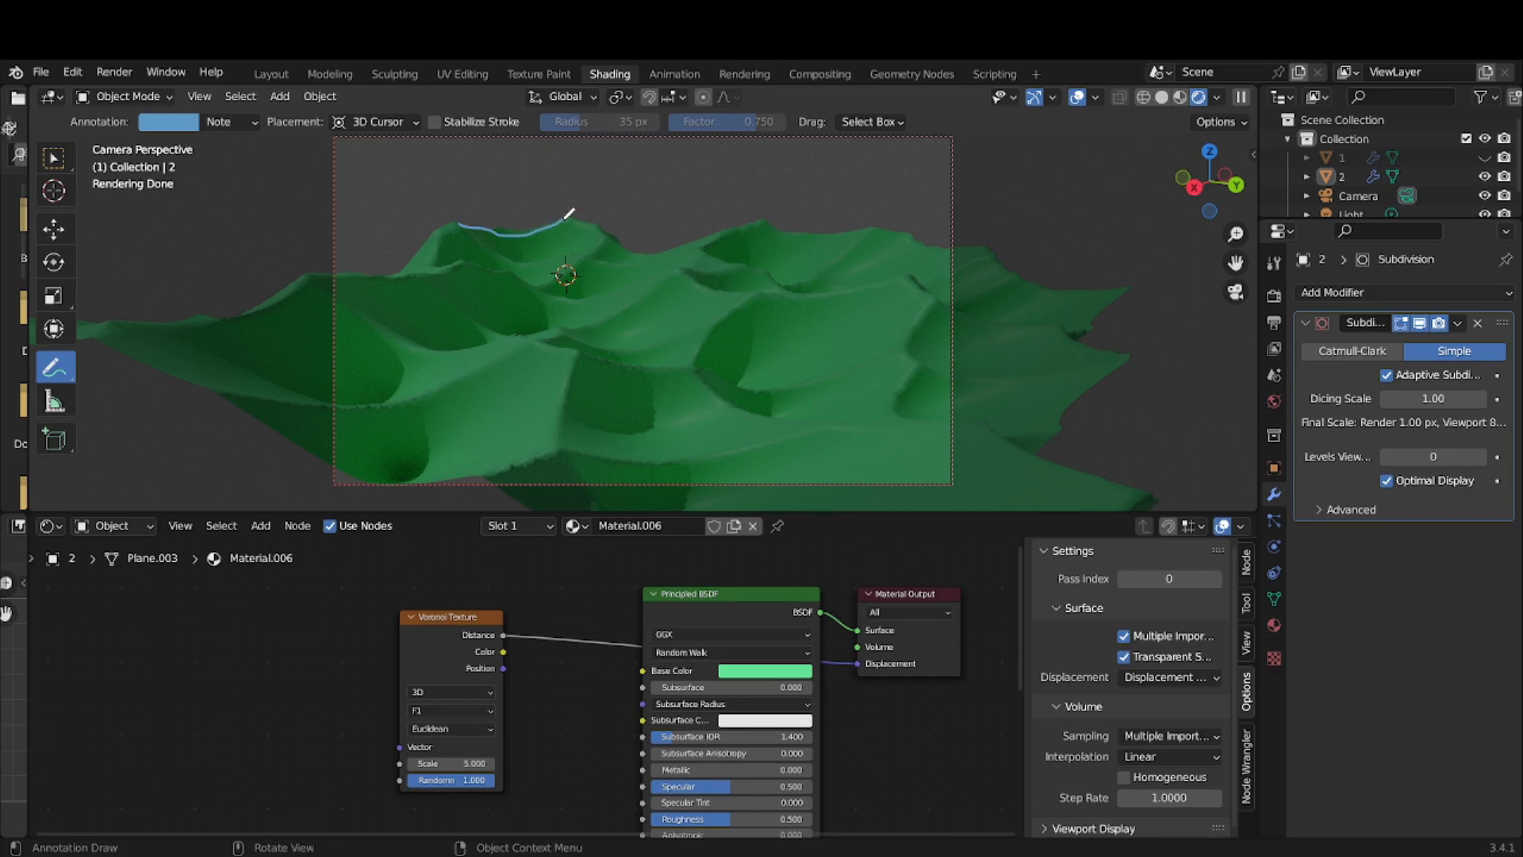
{"action": "left_click_drag", "start_coordinate": [567, 216], "coordinate": [510, 226], "text": "ctrl"}
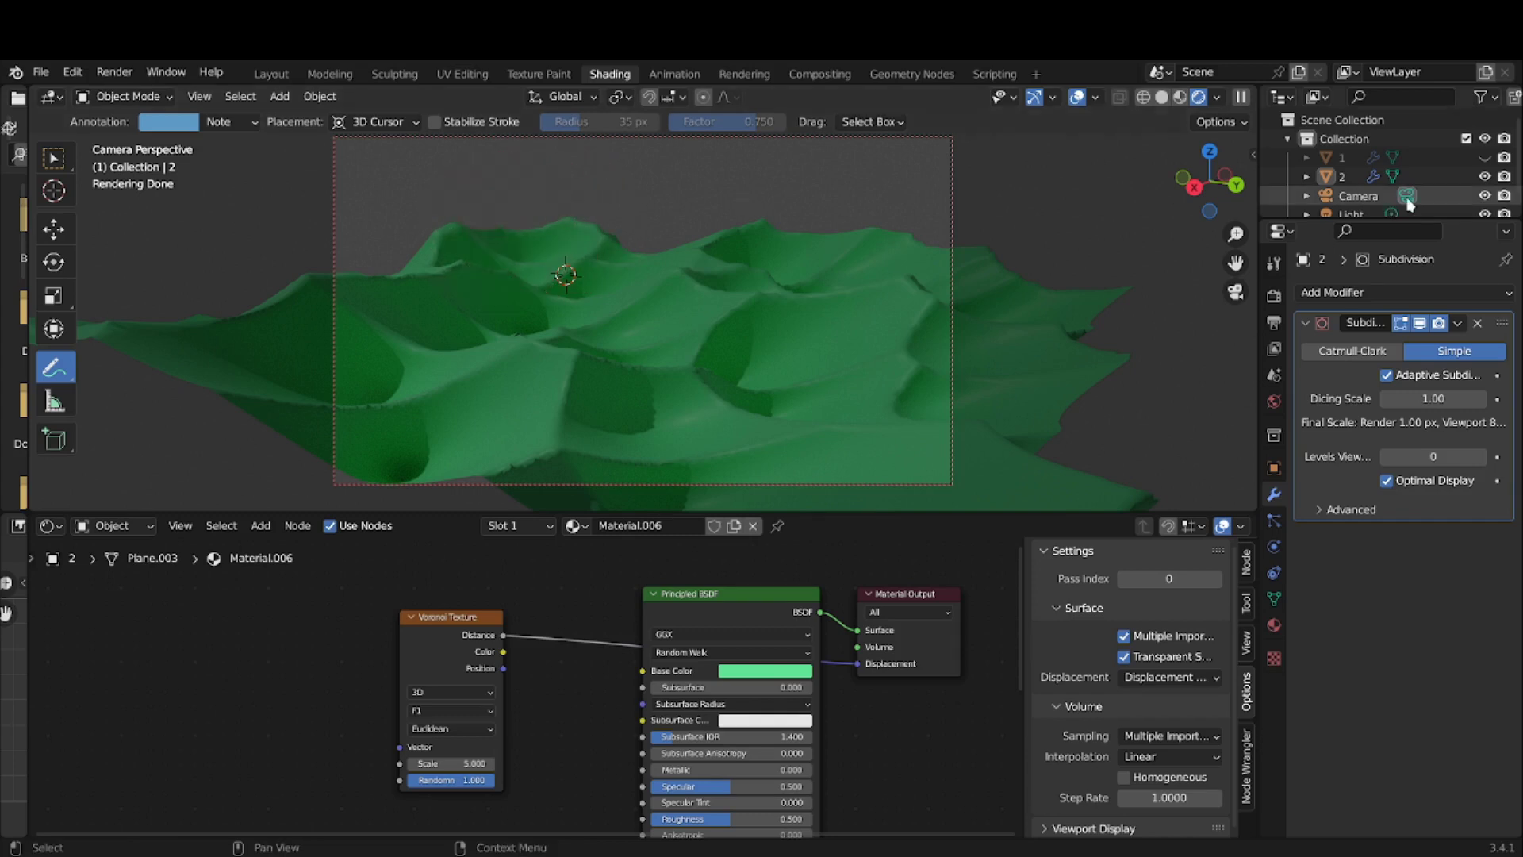
- Show plane 1 in place of plane 2, mark two of its ridge curves with annotation strokes, and erase them
{"action": "left_click", "coordinate": [1483, 177]}
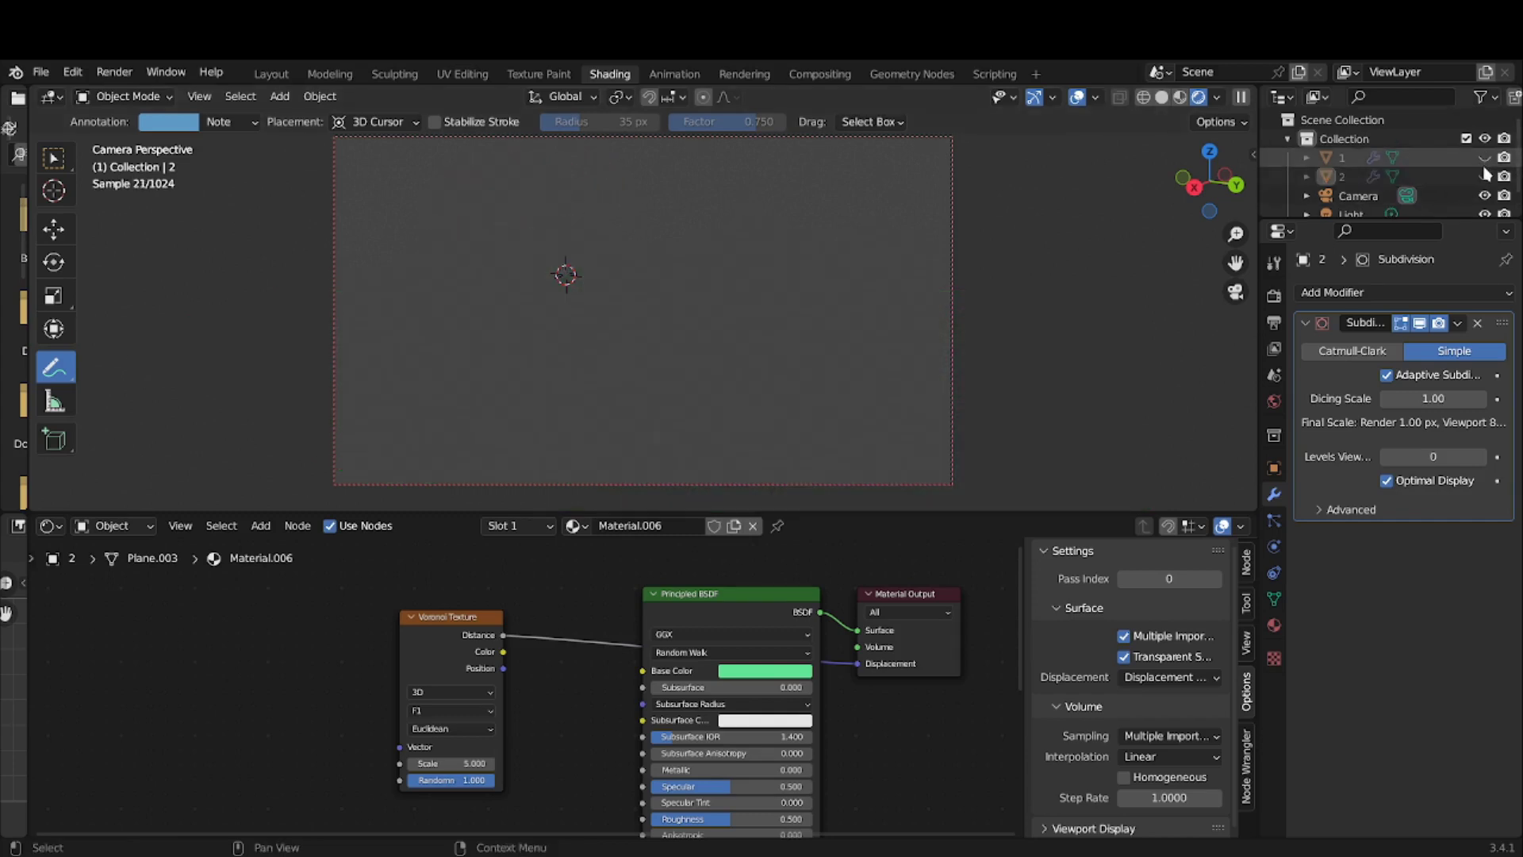
{"action": "left_click", "coordinate": [1485, 157]}
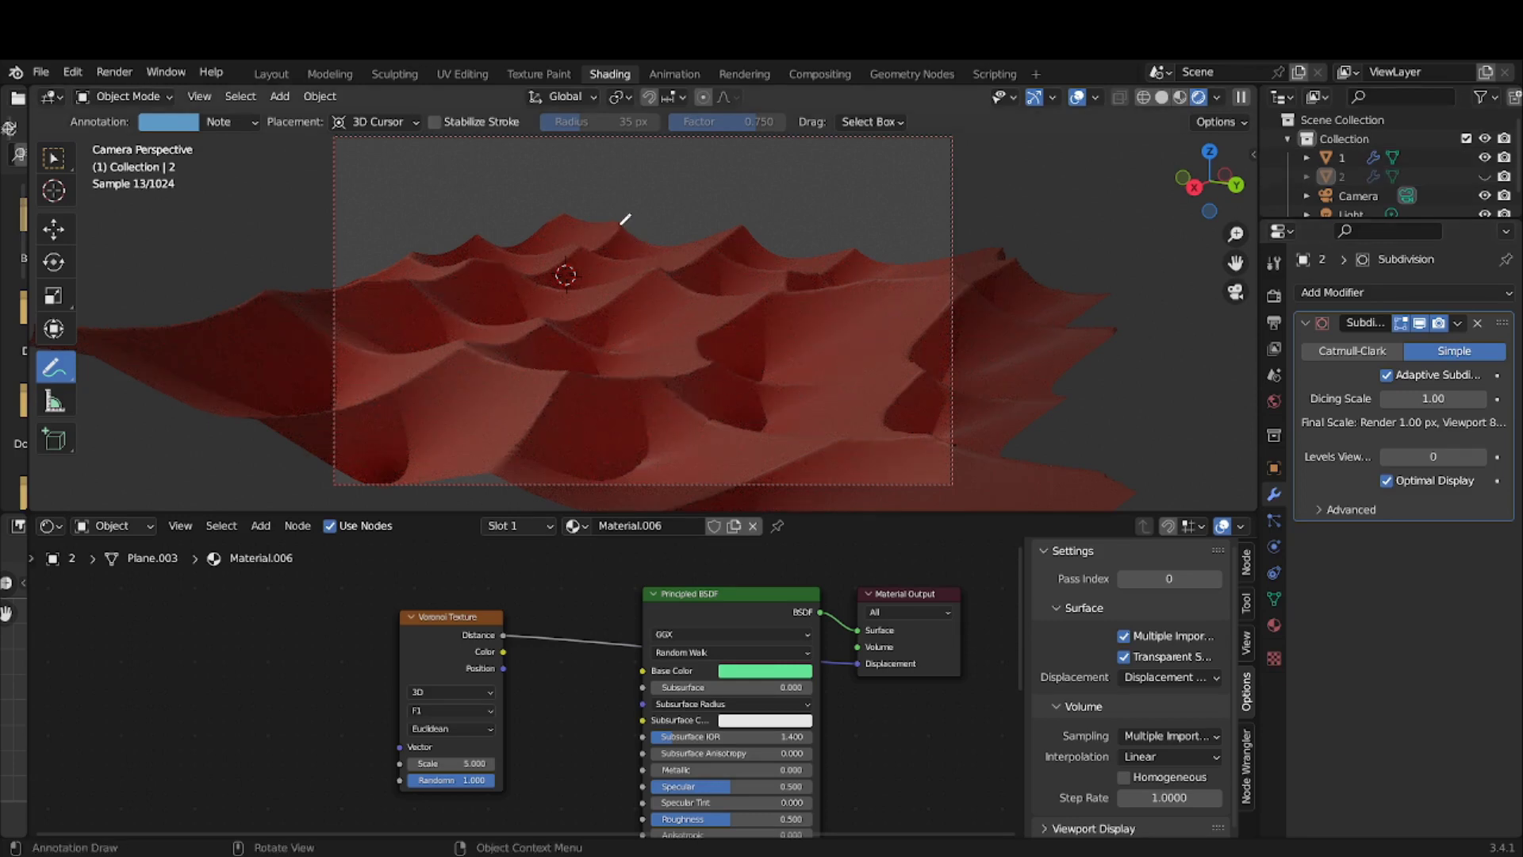
{"action": "mouse_move", "coordinate": [621, 227]}
{"action": "left_mouse_down"}
{"action": "mouse_move", "coordinate": [661, 245]}
{"action": "mouse_move", "coordinate": [741, 224]}
{"action": "left_mouse_up"}
{"action": "left_click_drag", "start_coordinate": [545, 417], "coordinate": [512, 456]}
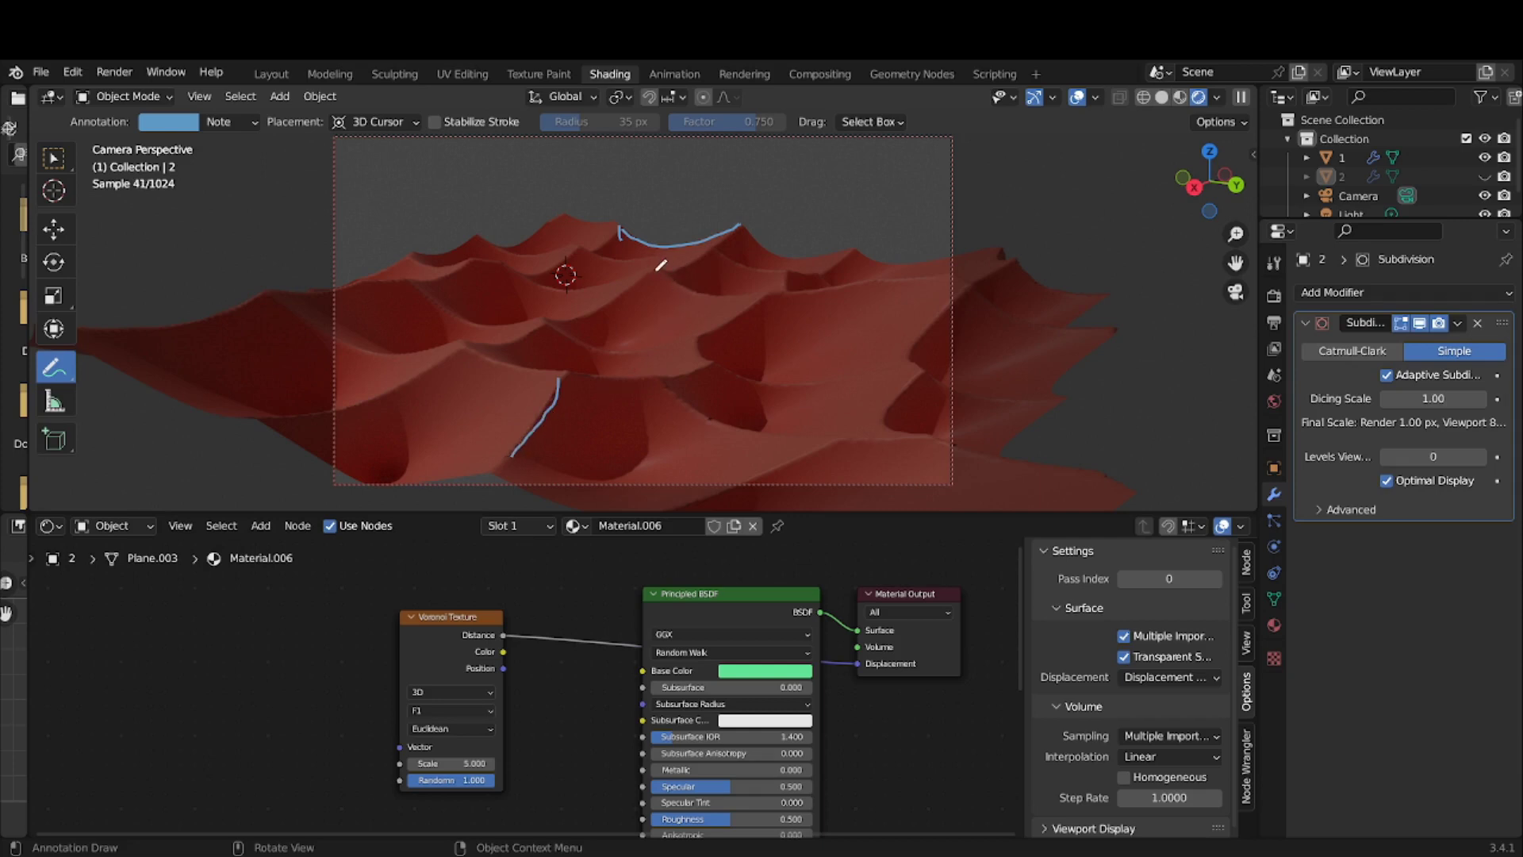
{"action": "mouse_move", "coordinate": [660, 273]}
{"action": "left_mouse_down"}
{"action": "mouse_move", "coordinate": [725, 296]}
{"action": "mouse_move", "coordinate": [768, 283]}
{"action": "mouse_move", "coordinate": [601, 282]}
{"action": "mouse_move", "coordinate": [546, 395]}
{"action": "left_mouse_up"}
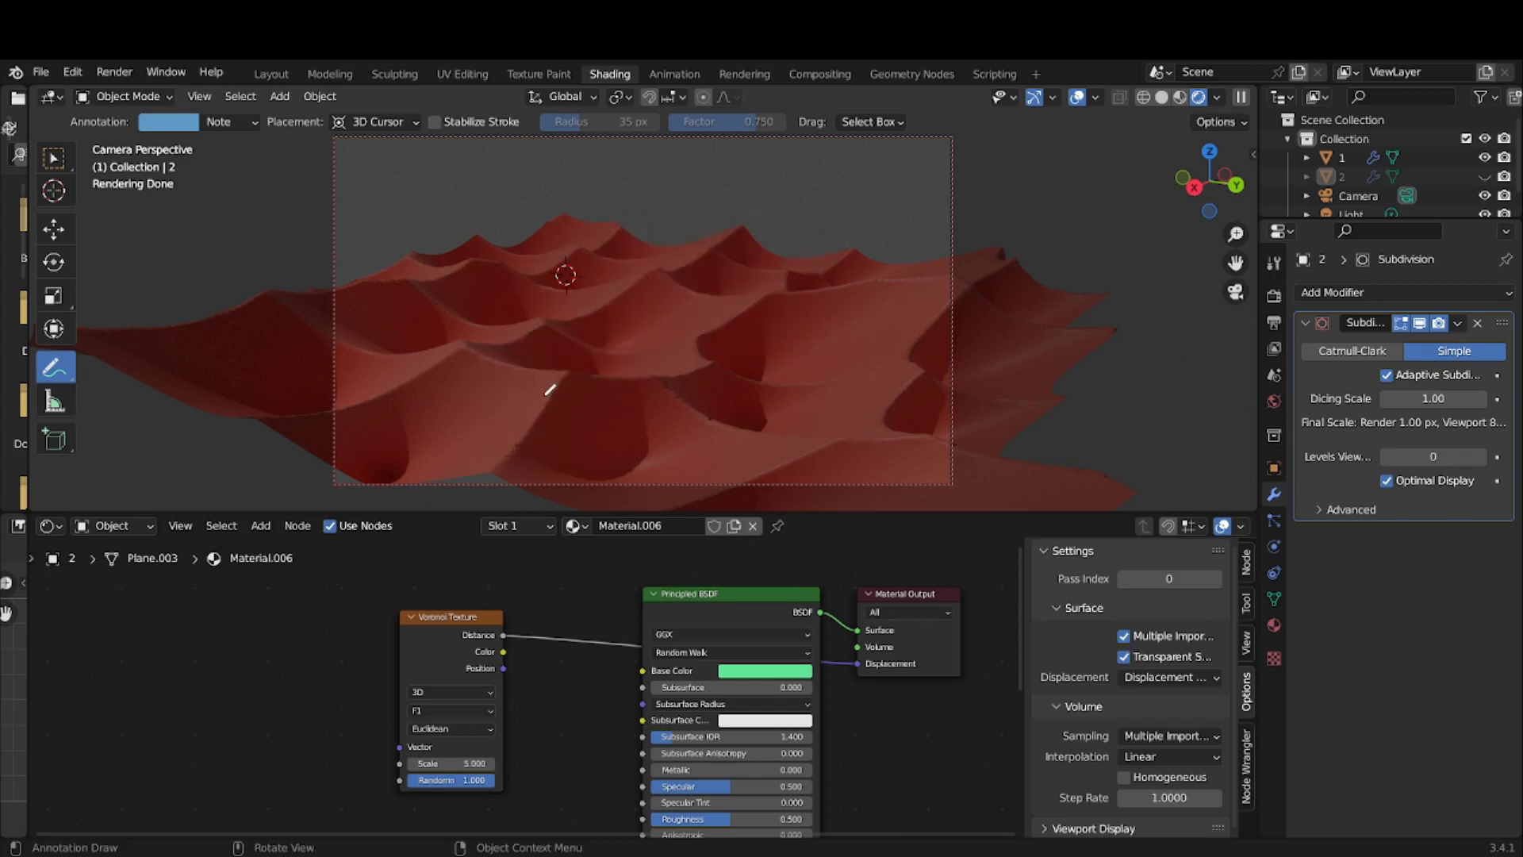
- Switch visibility to plane 2 and back to plane 1 to compare their displacement, and return to the Select Box tool
{"action": "left_click", "coordinate": [1484, 157]}
{"action": "left_click", "coordinate": [1484, 176]}
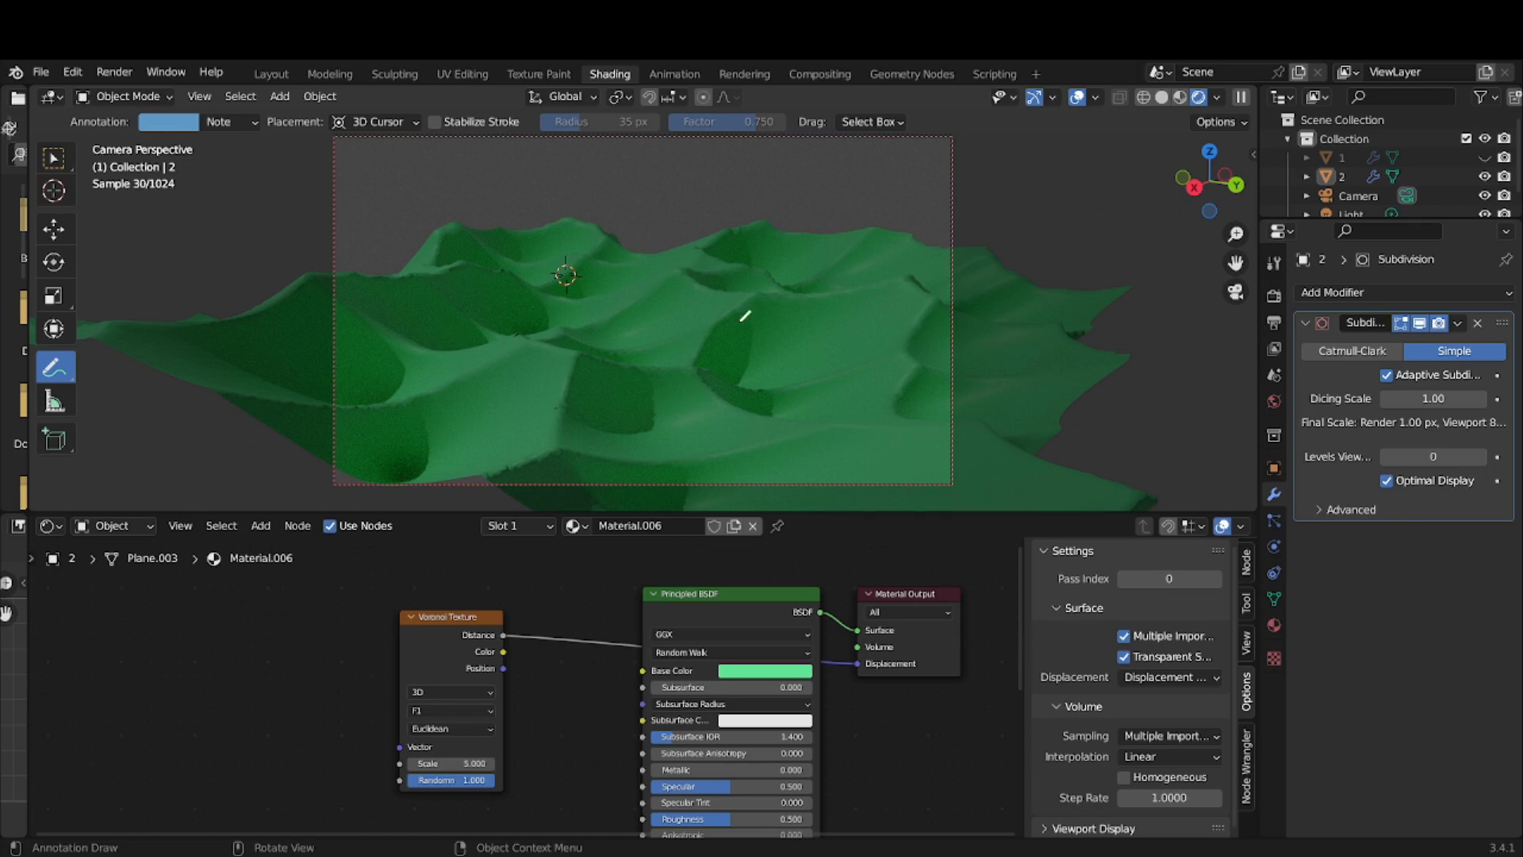
{"action": "left_click", "coordinate": [1484, 176]}
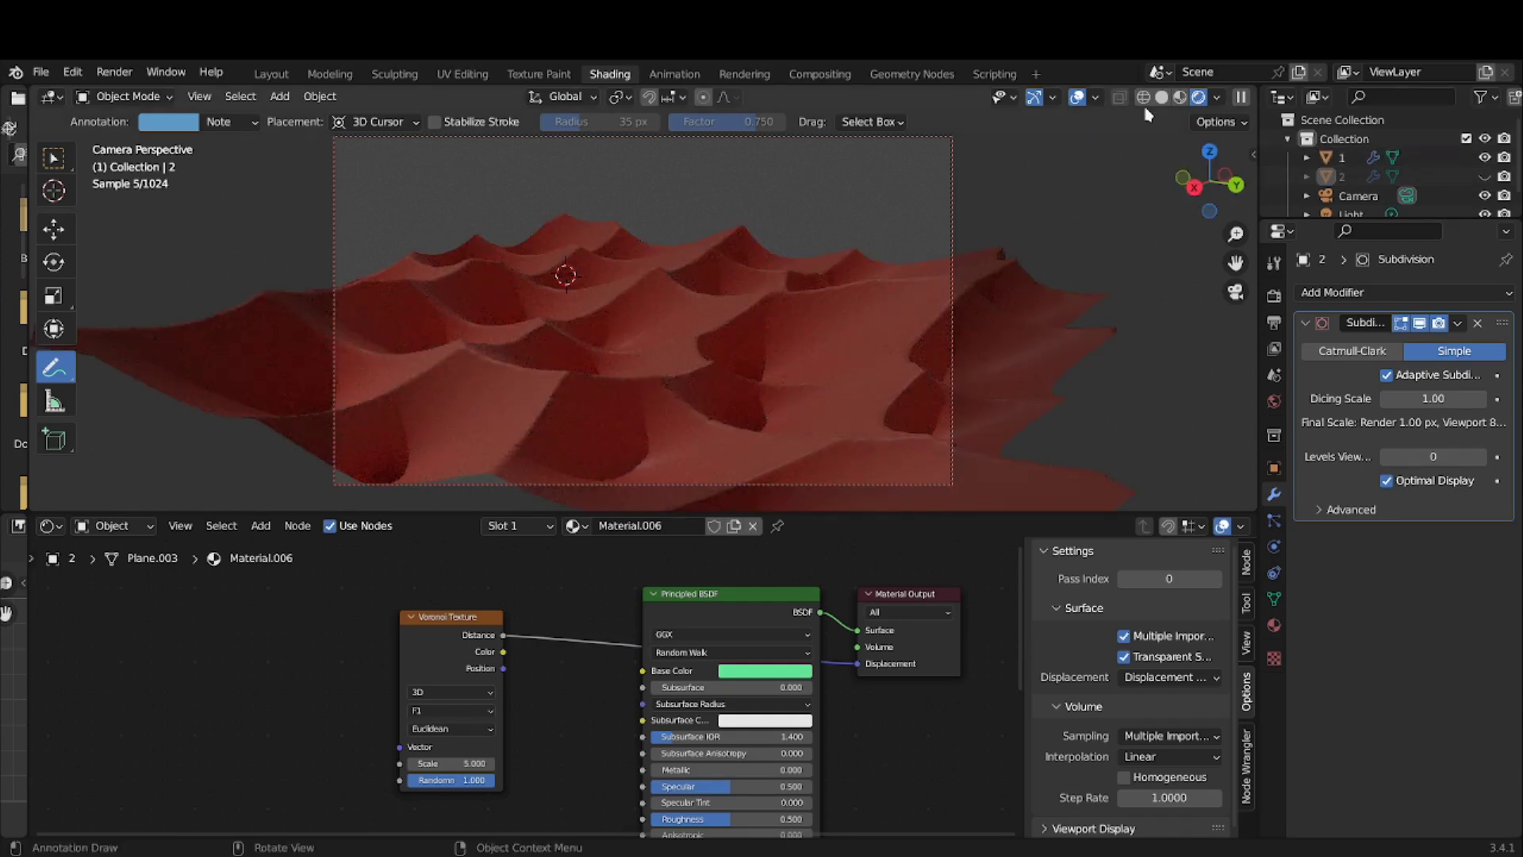
{"action": "left_click", "coordinate": [53, 158]}
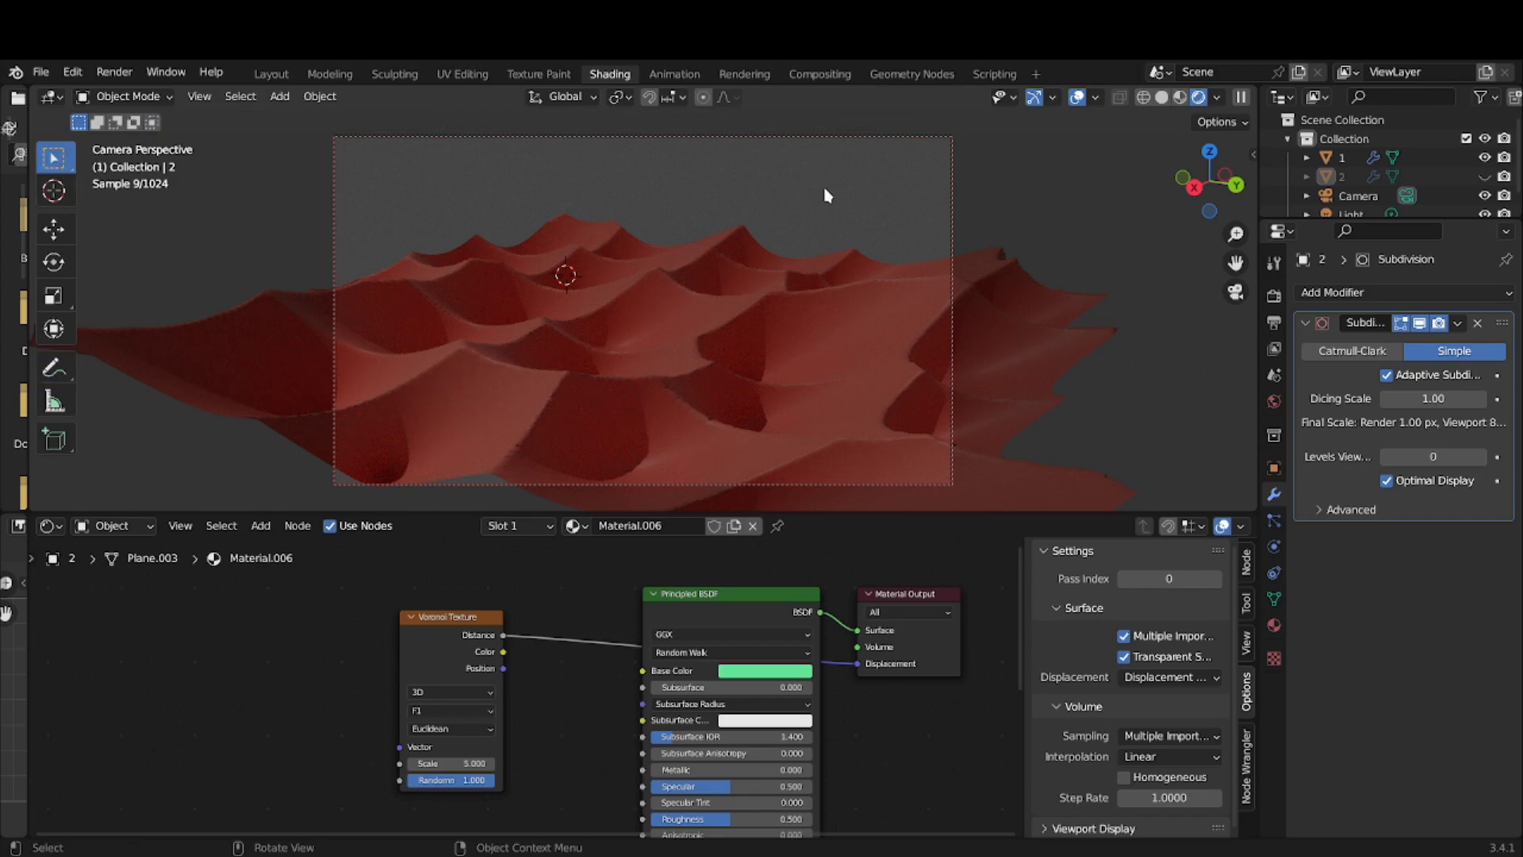
- Display the viewport in wireframe, turn off Optimal Display on plane 2's Subdivision modifier, and select plane 1 to inspect its mesh density
{"action": "left_click", "coordinate": [1142, 100]}
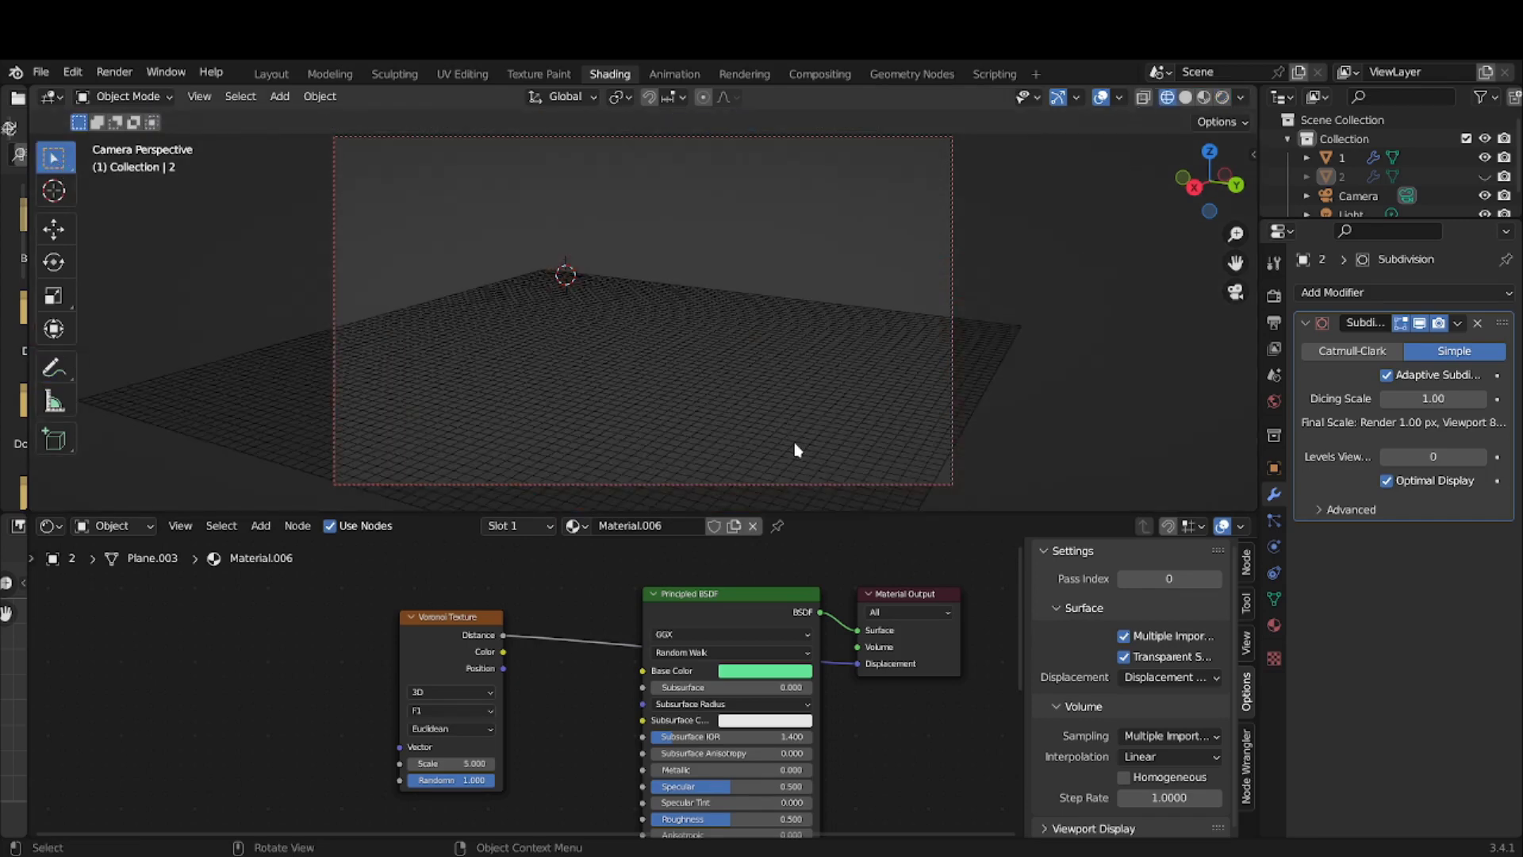
{"action": "key", "text": "a"}
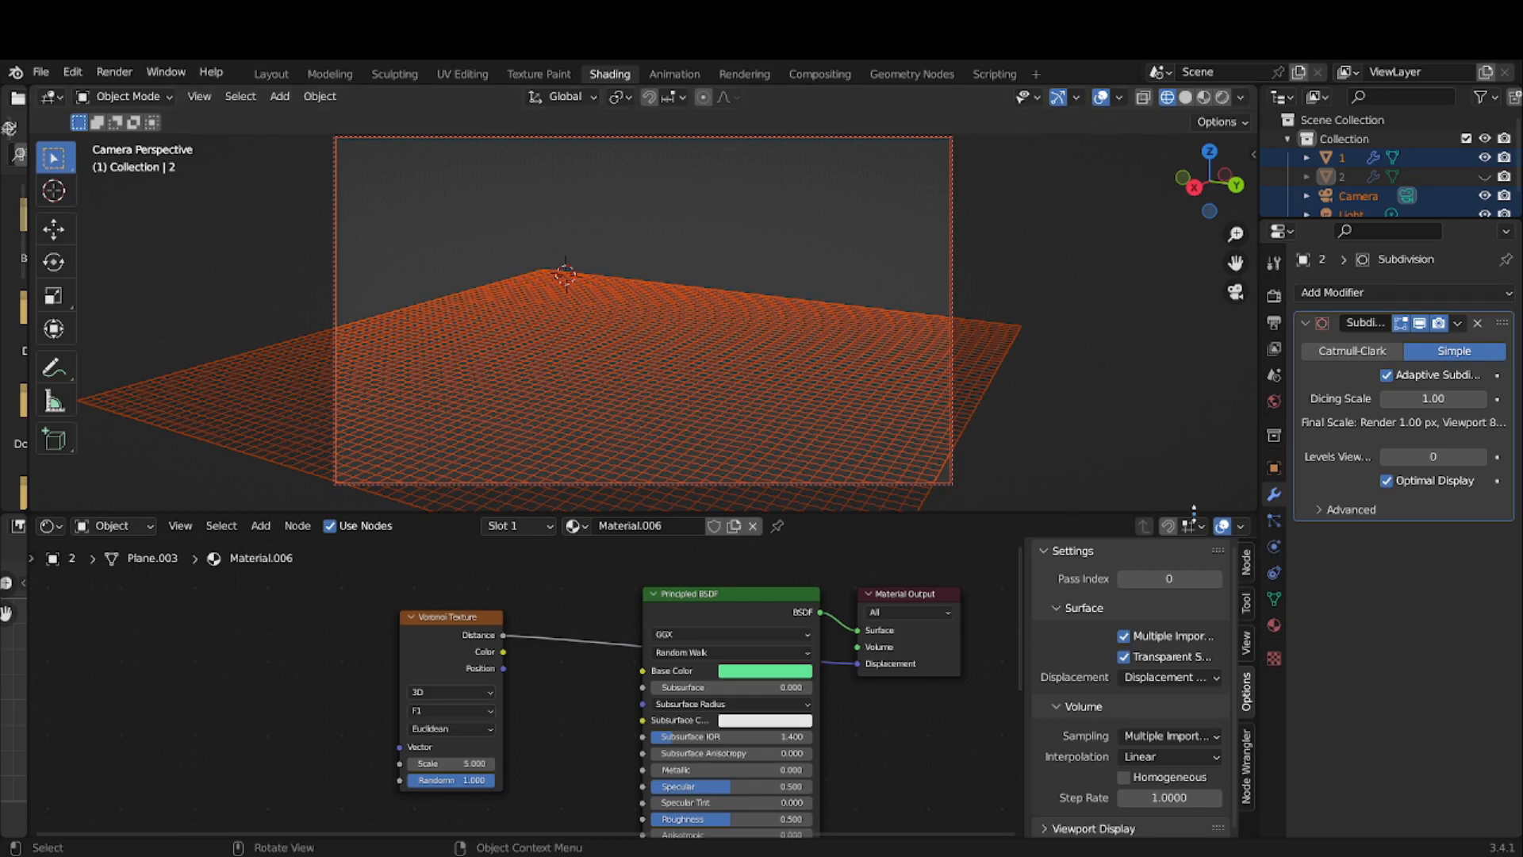
{"action": "left_click", "coordinate": [1389, 482]}
{"action": "left_click", "coordinate": [1409, 159]}
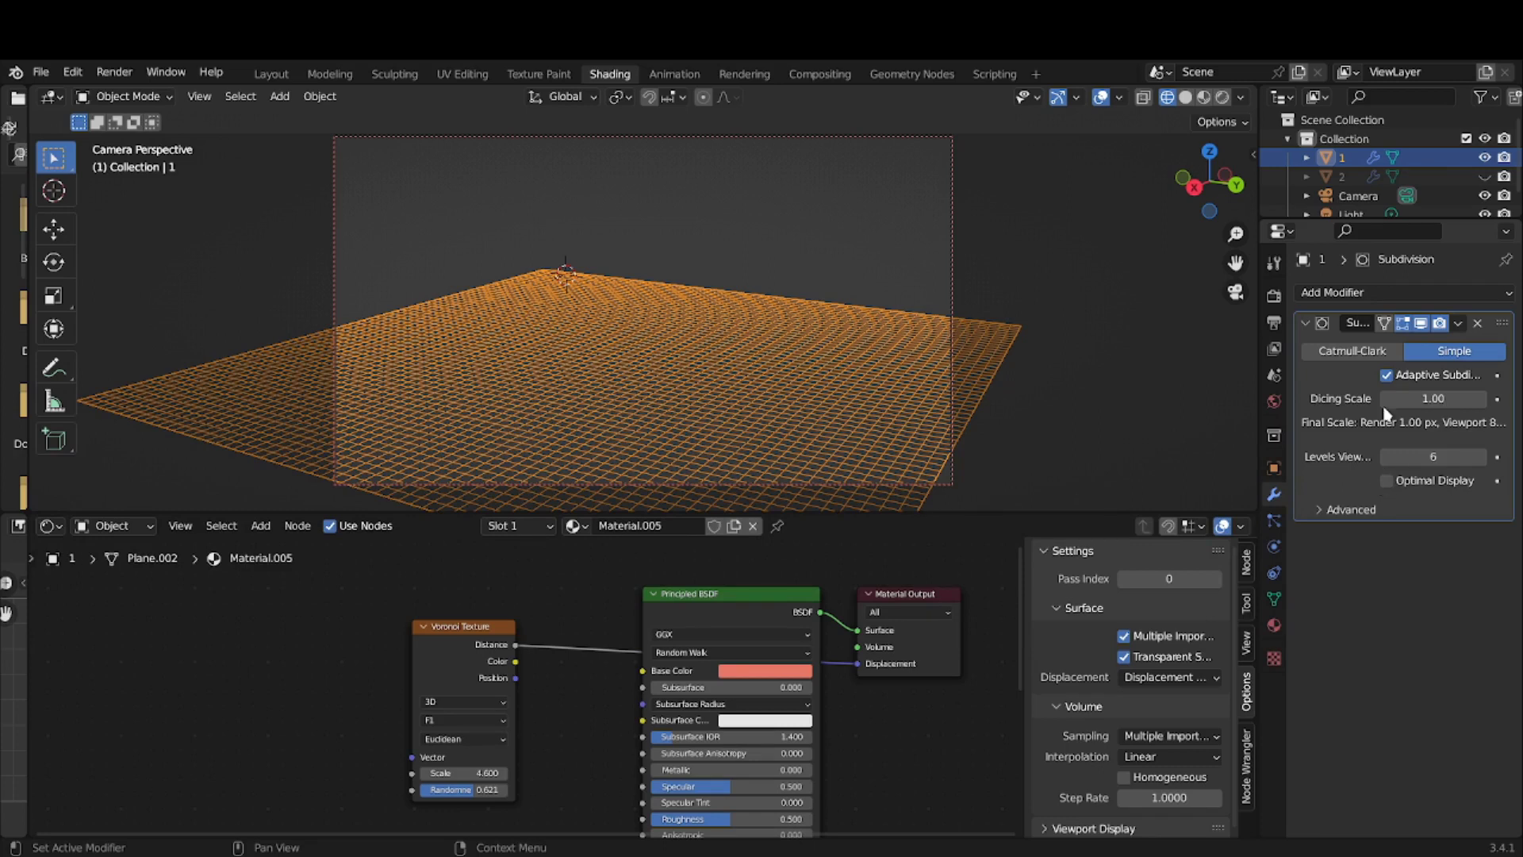
- Hide plane 1 and show plane 2 in wireframe, with Optimal Display on its Subdivision modifier turned back on
{"action": "left_click", "coordinate": [1485, 157]}
{"action": "left_click", "coordinate": [1439, 176]}
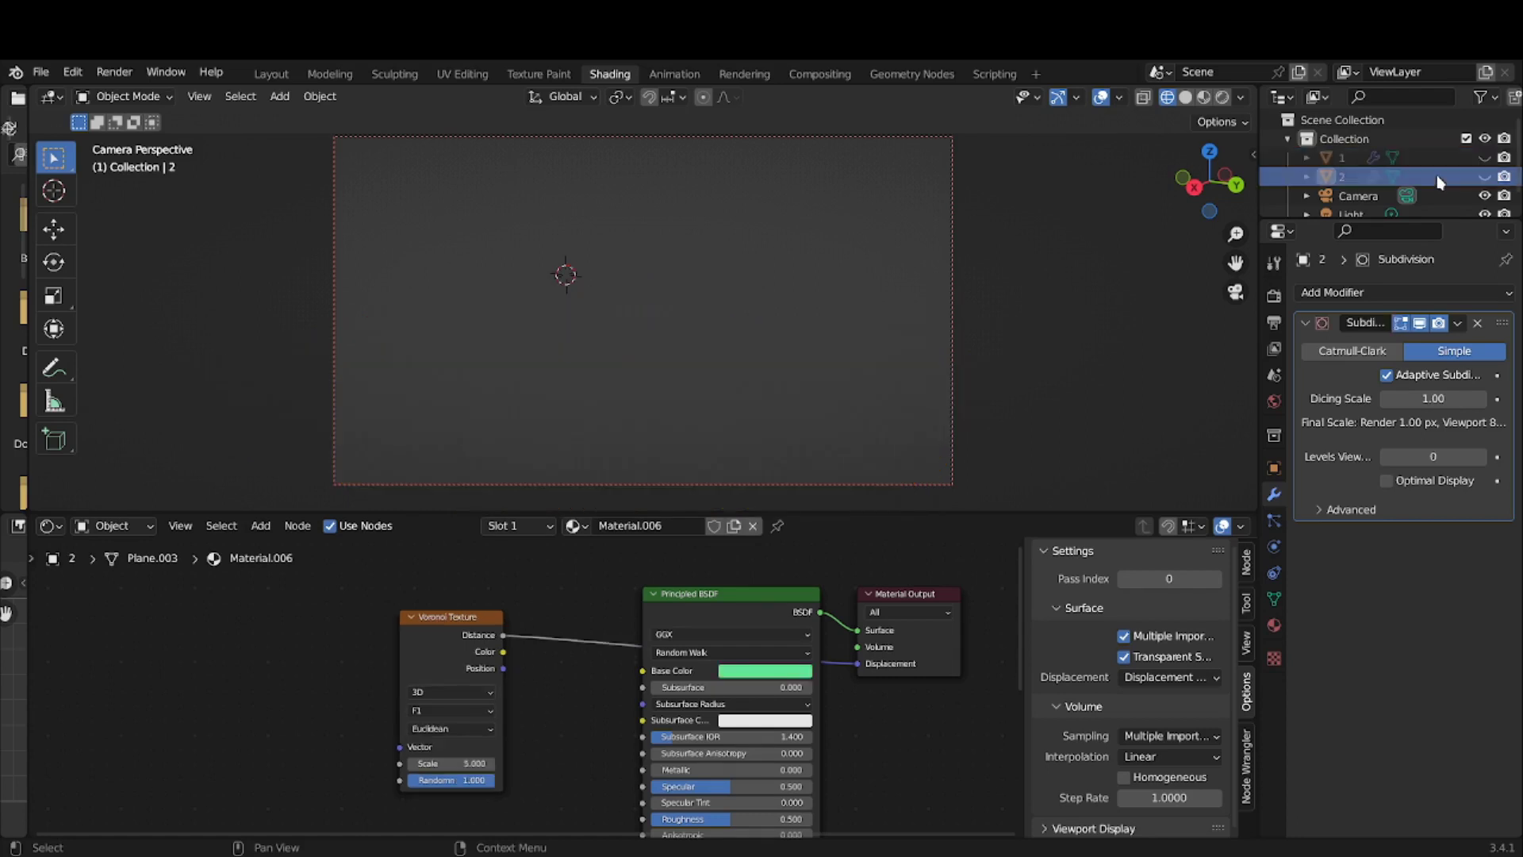
{"action": "left_click", "coordinate": [1485, 176]}
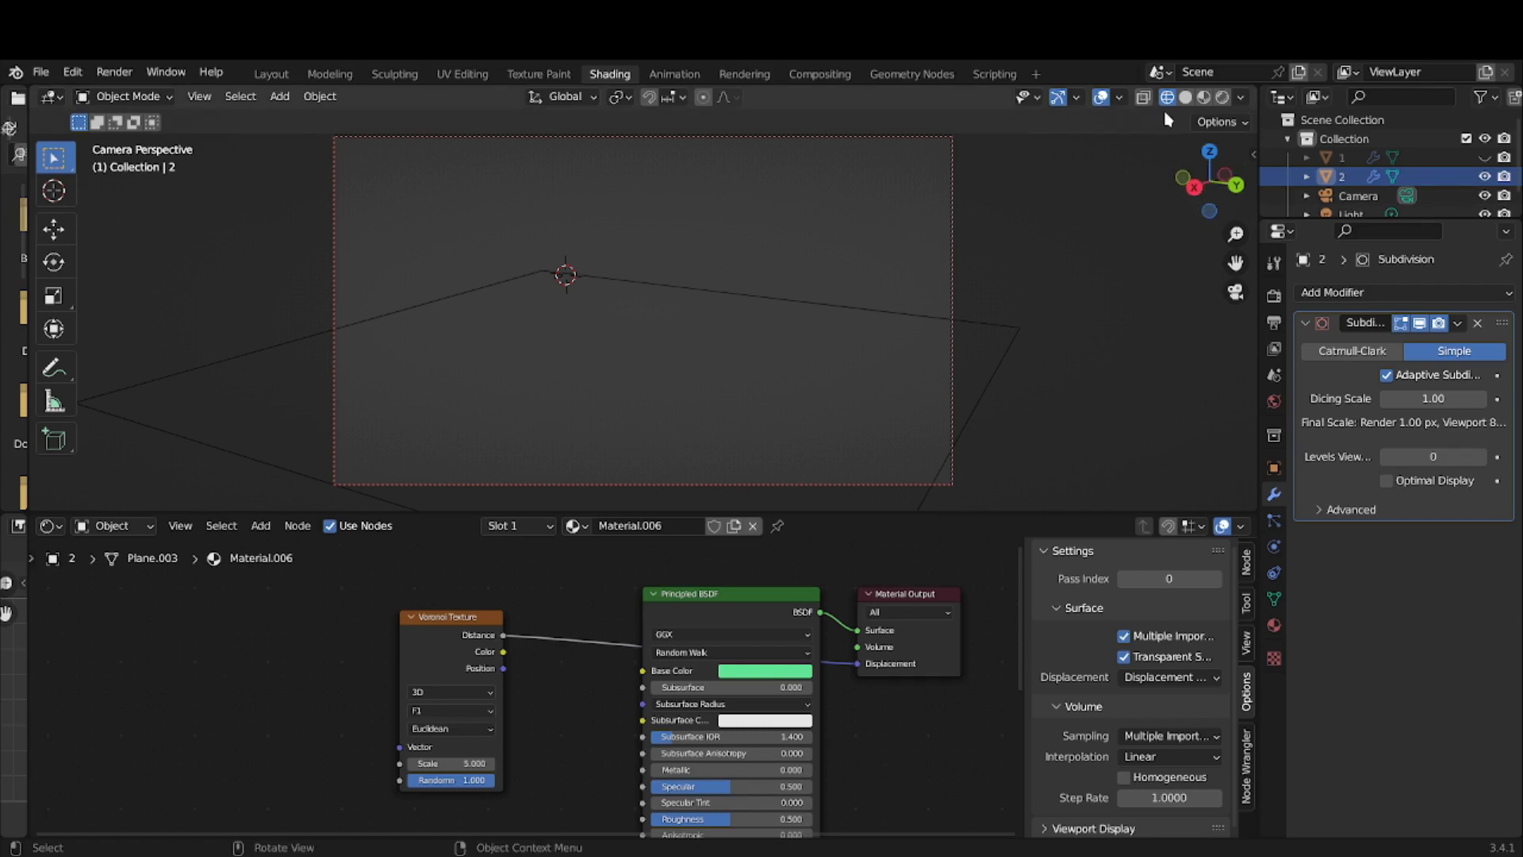
{"action": "scroll", "coordinate": [936, 417], "scroll_direction": "down", "scroll_amount": 1}
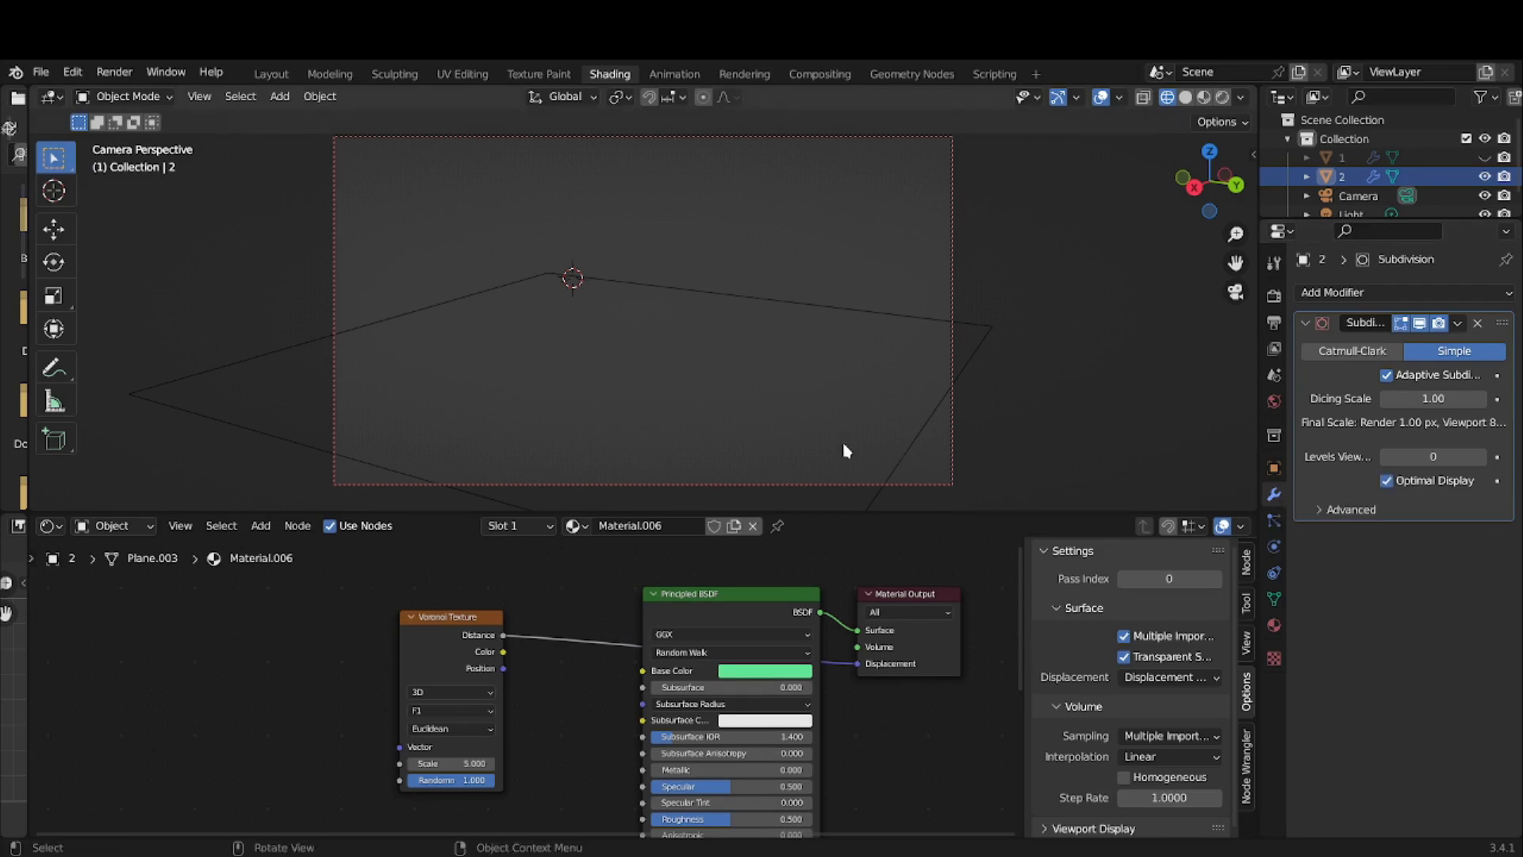
- Select plane 2 and apply Shade Smooth to it
{"action": "left_click", "coordinate": [687, 413]}
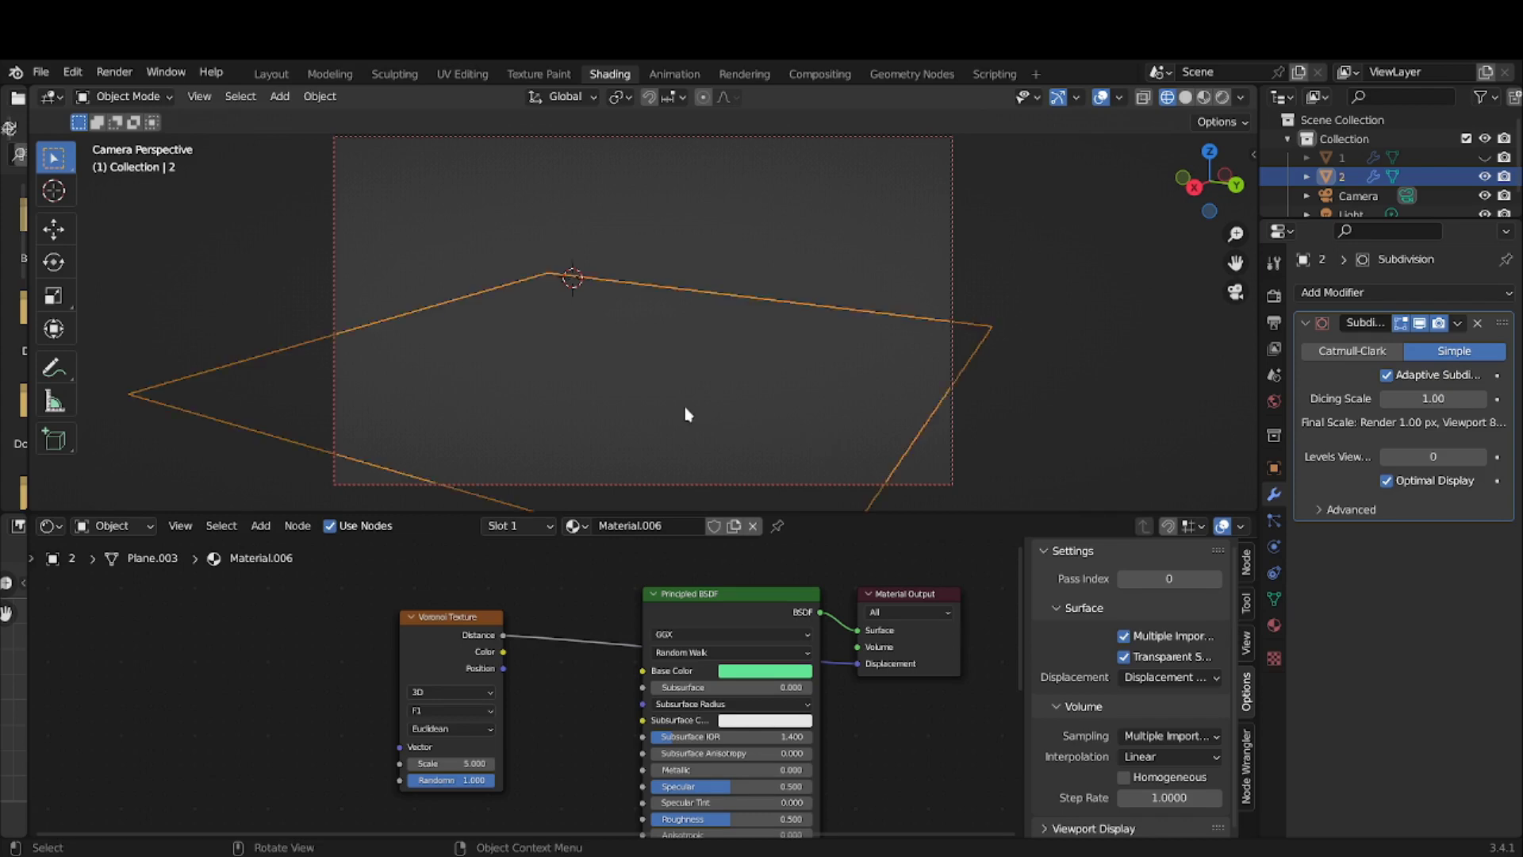
{"action": "right_click", "coordinate": [687, 414]}
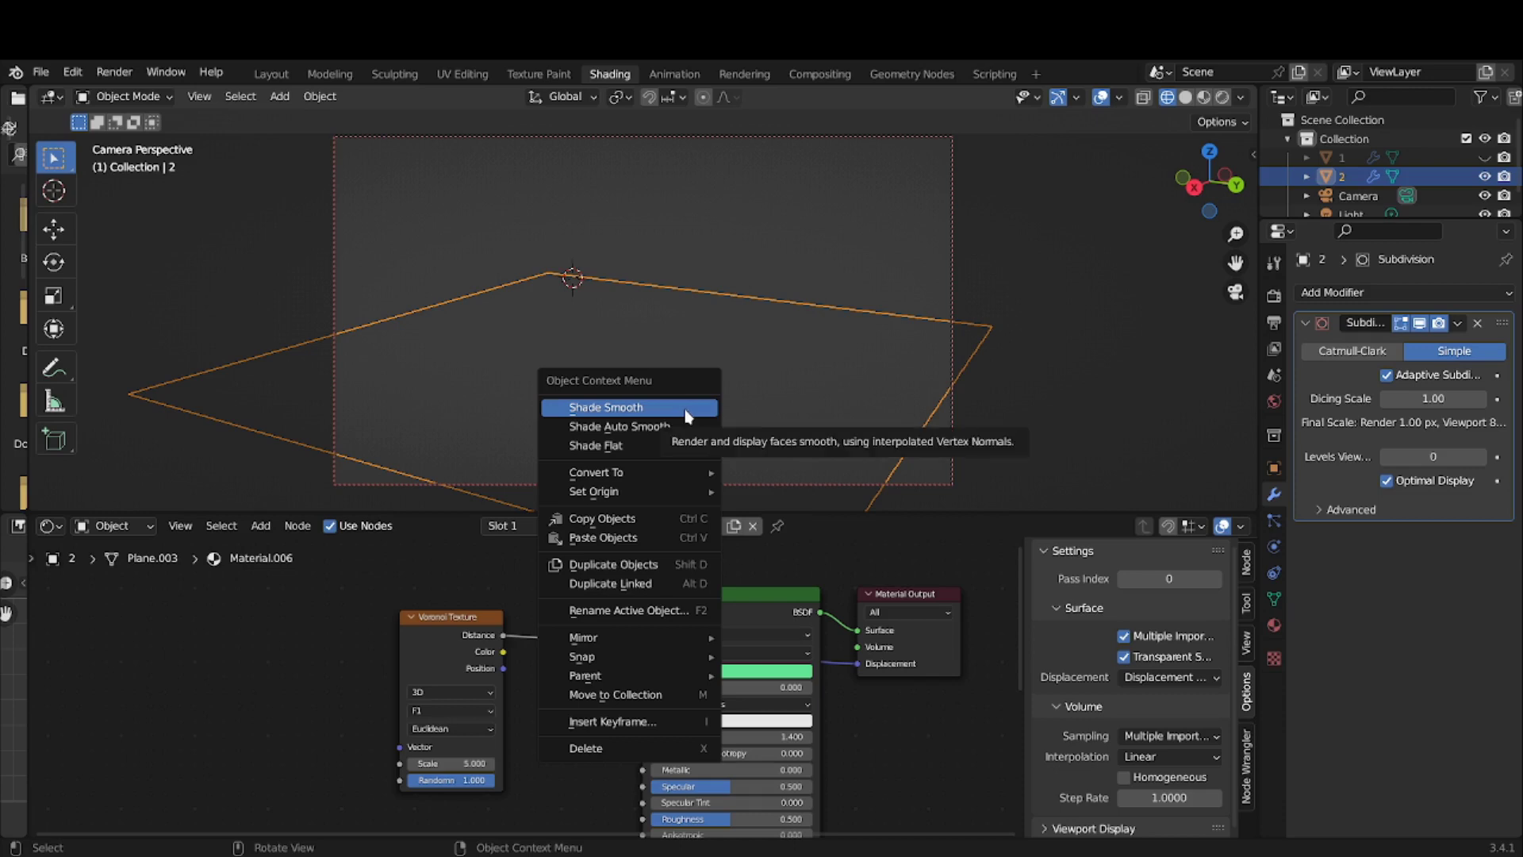
{"action": "left_click", "coordinate": [687, 408]}
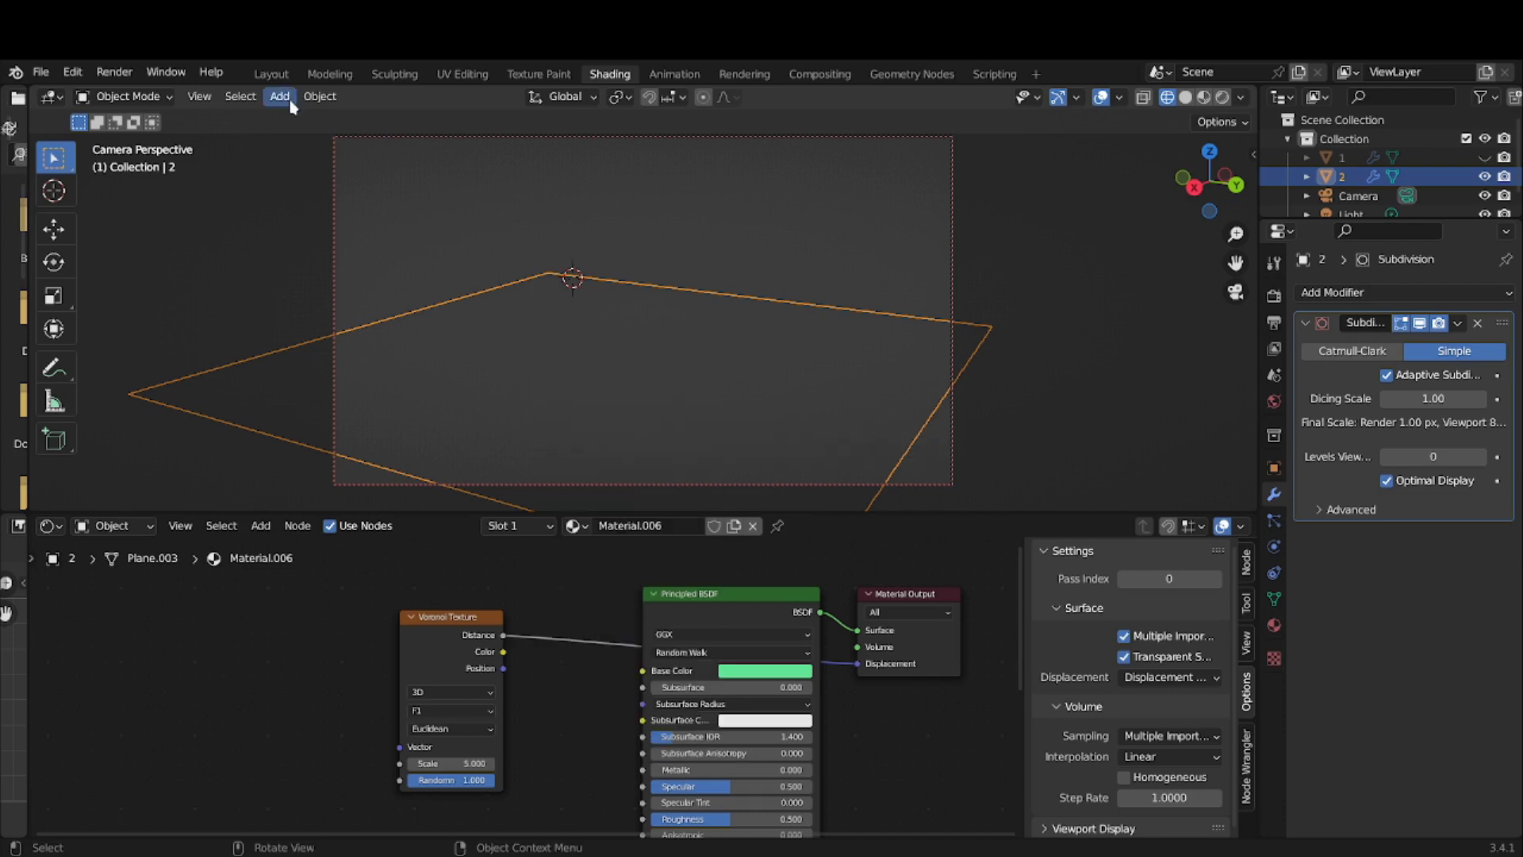
- Enter Edit Mode on plane 2, subdivide its mesh once, and undo the subdivision
{"action": "left_click", "coordinate": [127, 97]}
{"action": "left_click", "coordinate": [123, 138]}
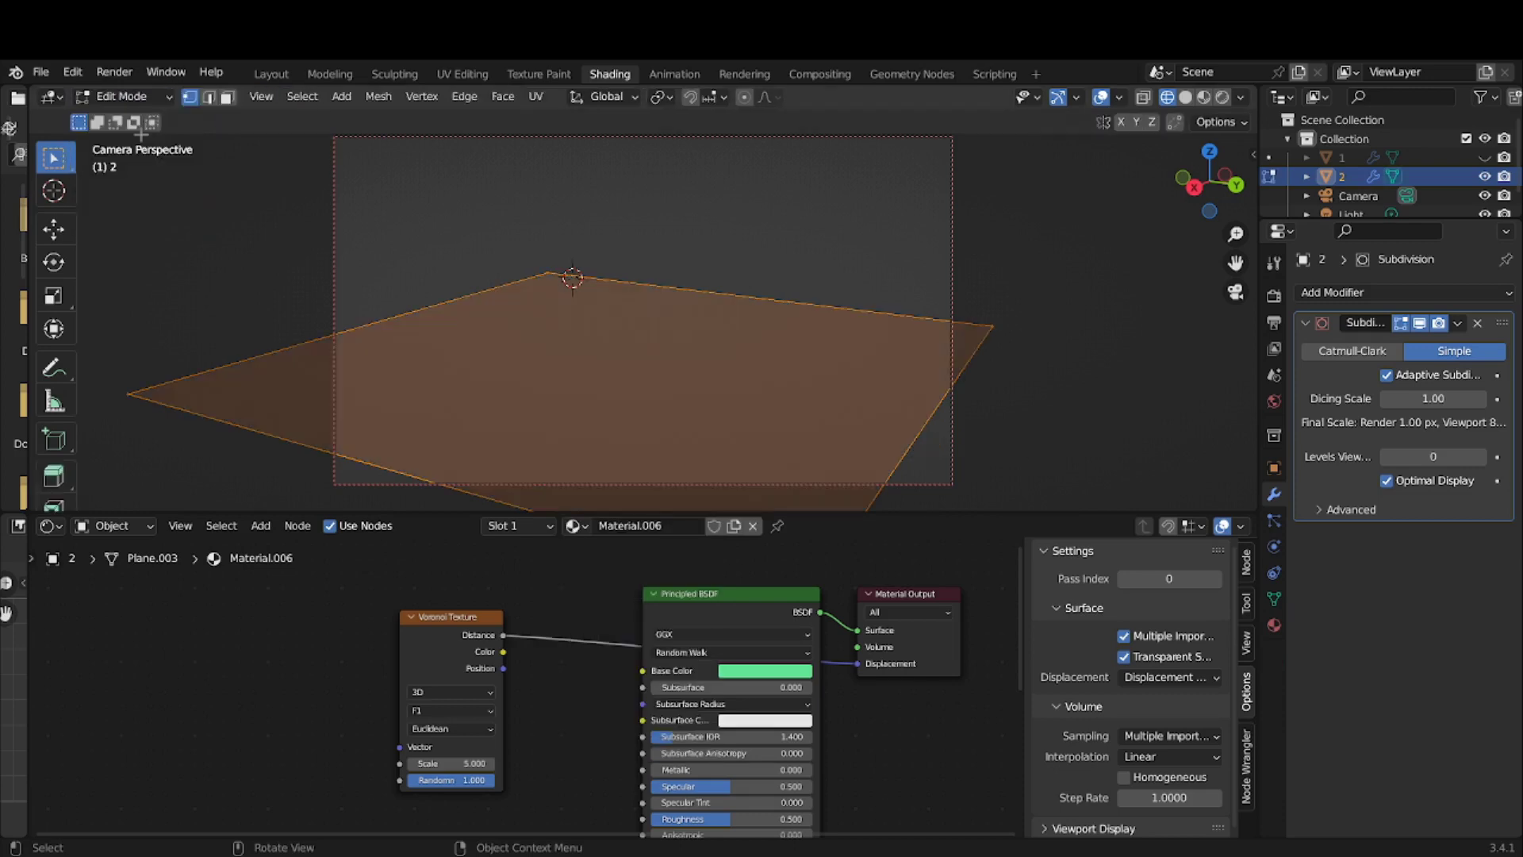
{"action": "right_click", "coordinate": [886, 349]}
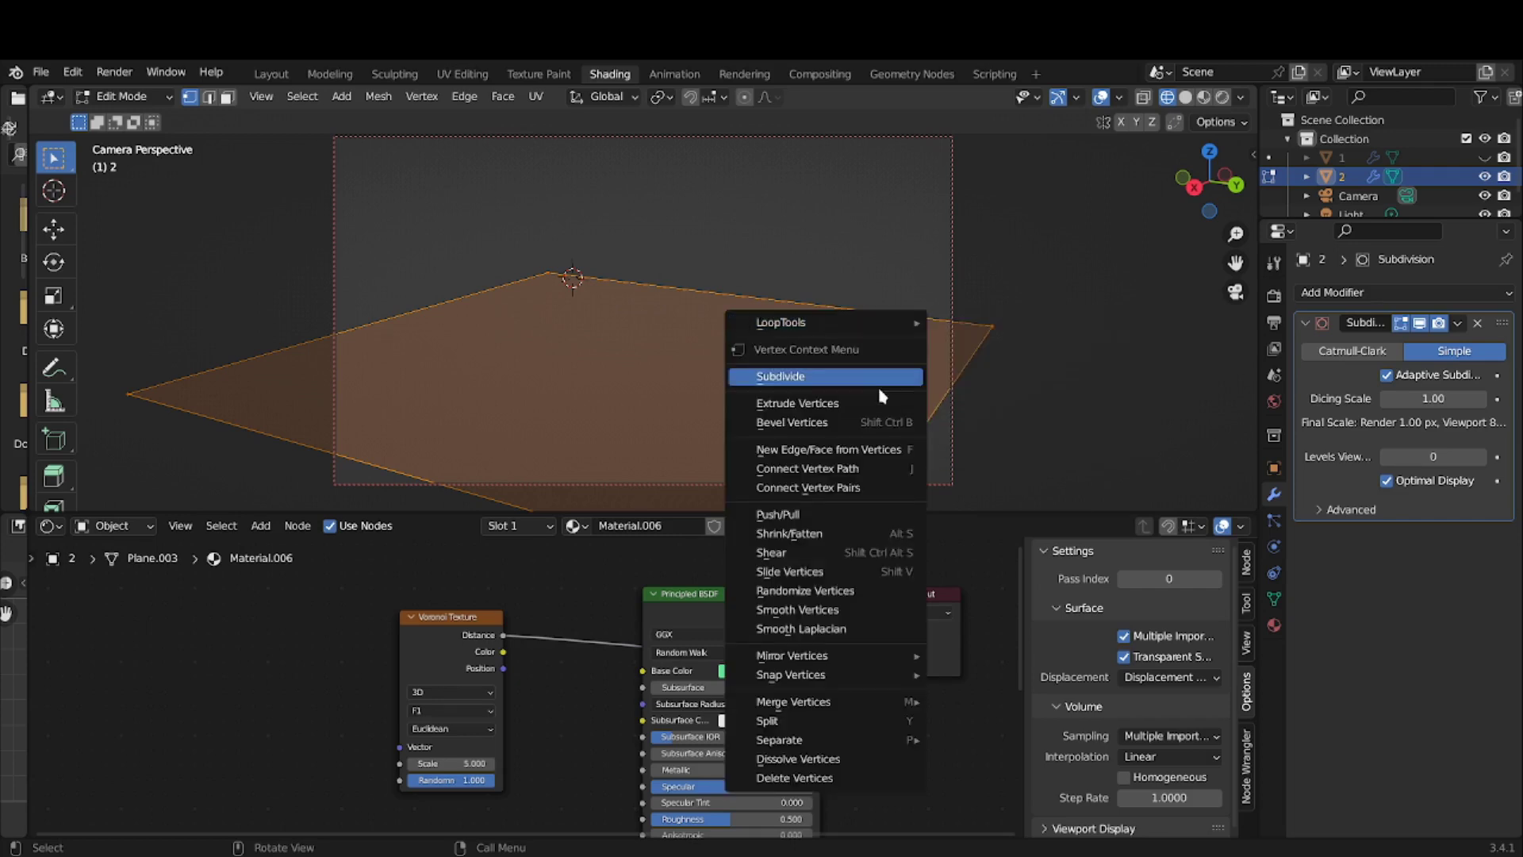
{"action": "left_click", "coordinate": [825, 376]}
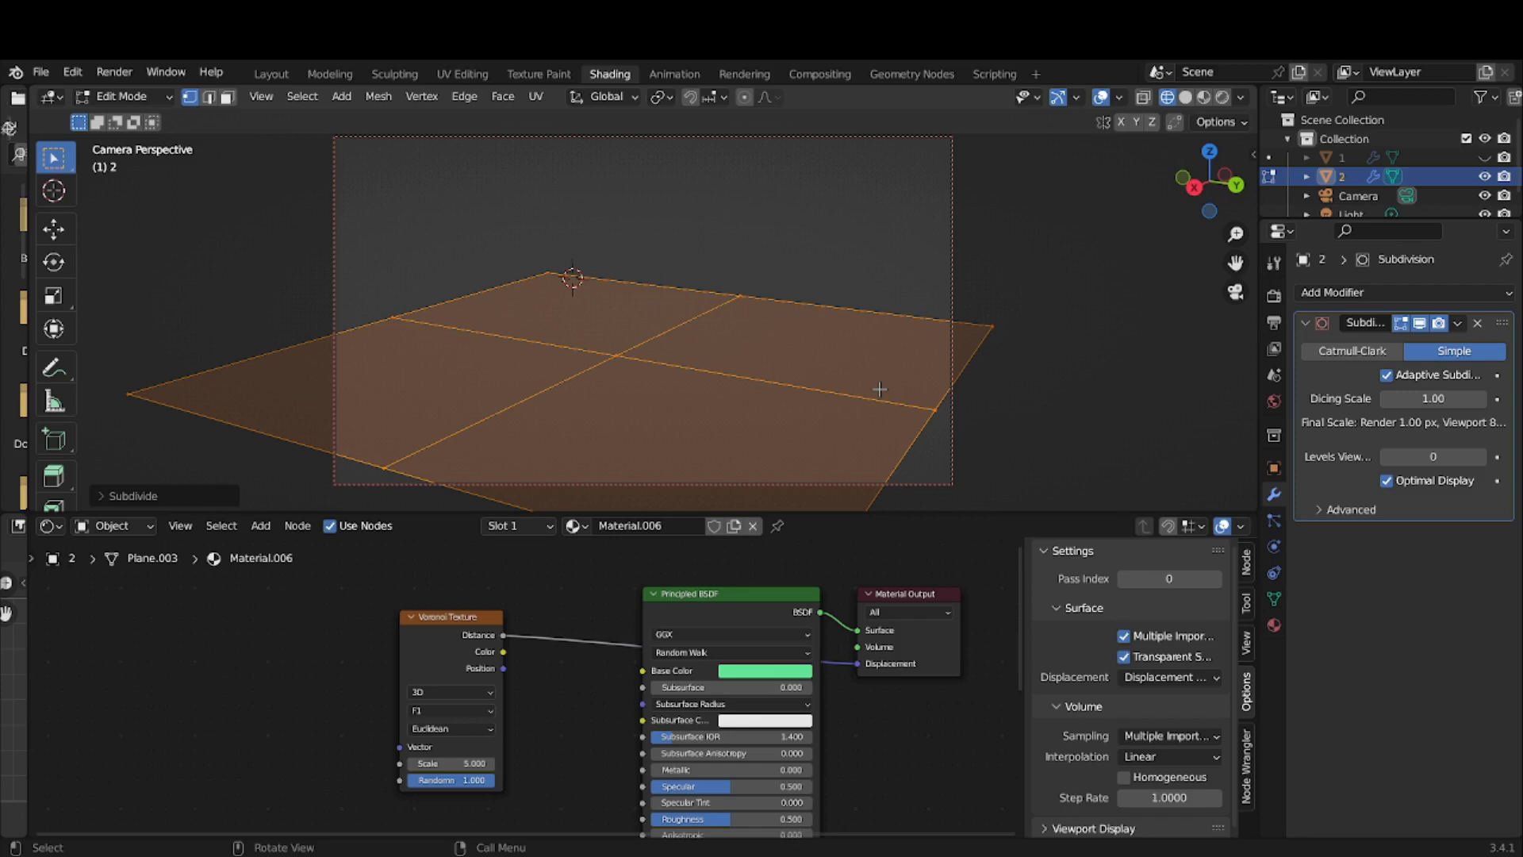
{"action": "key", "text": "ctrl+z"}
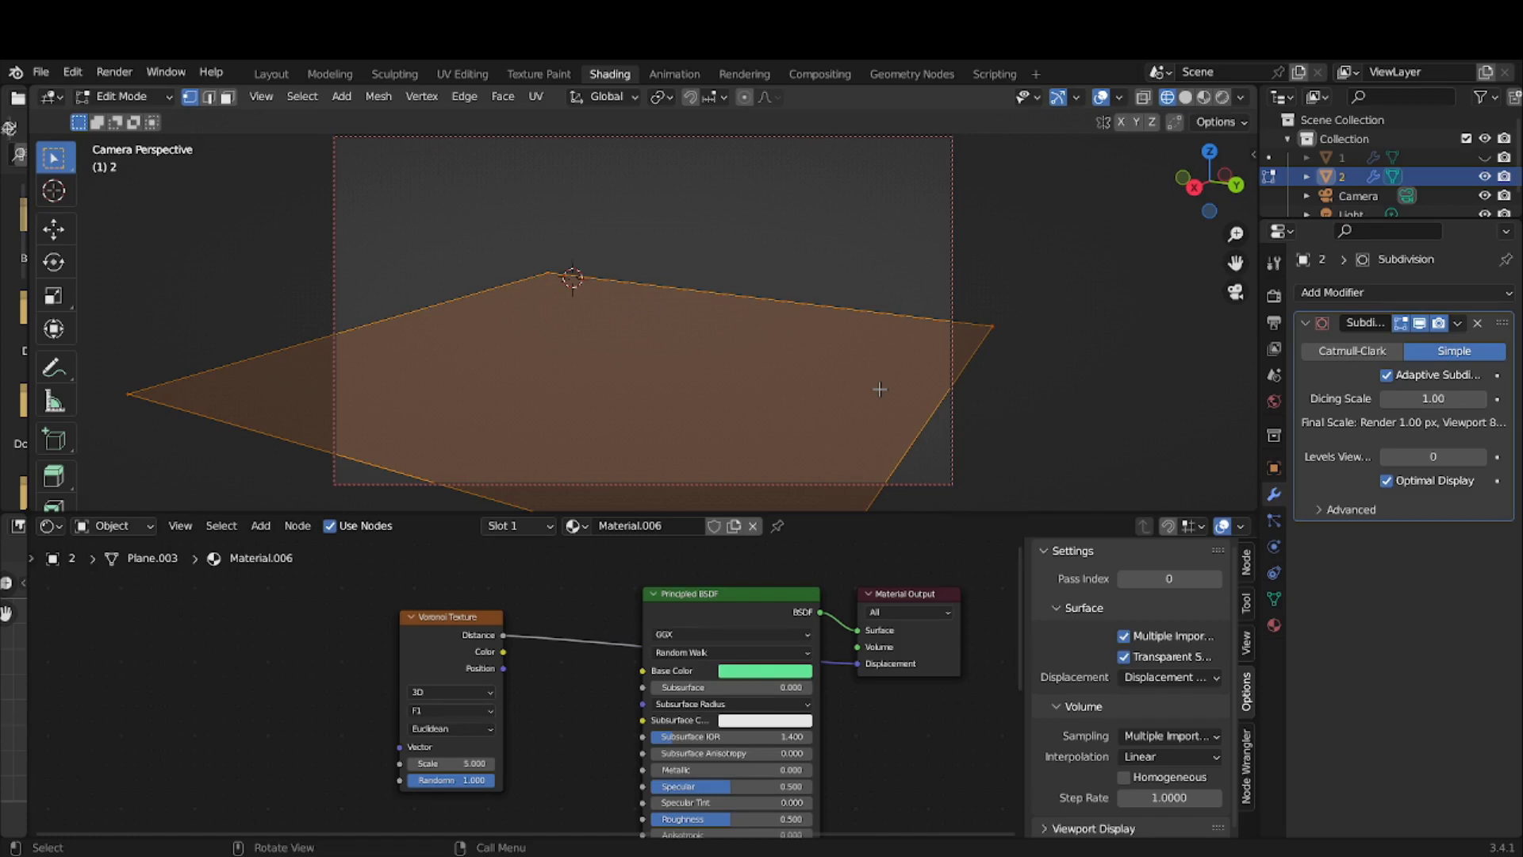
- Inspect plane 2's displaced surface in rendered shading from different angles, deselect its geometry, and show plane 1 in its place
{"action": "left_click", "coordinate": [1223, 96]}
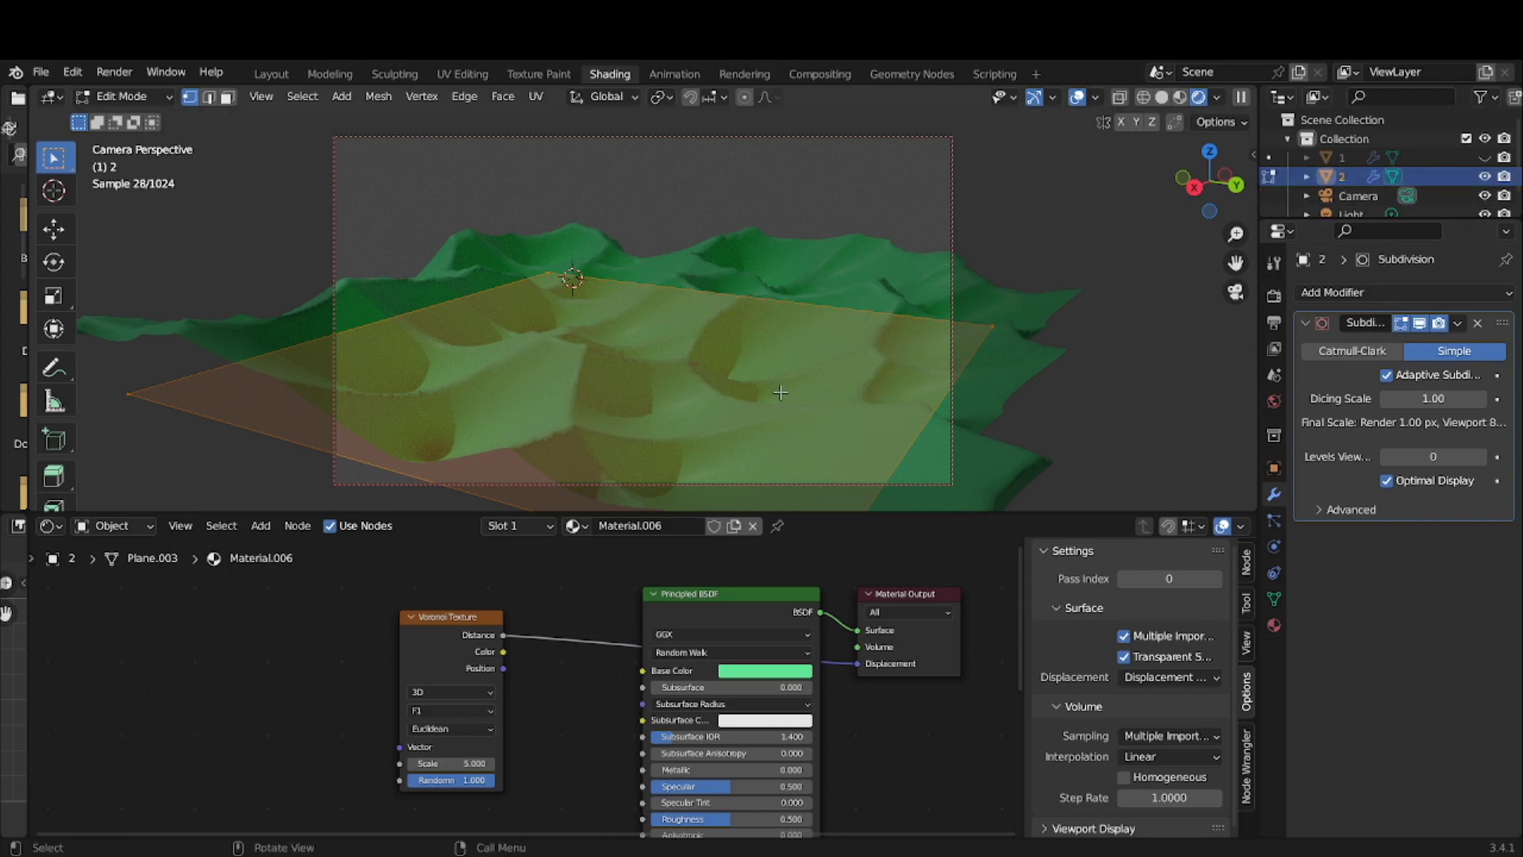
{"action": "key", "text": "g"}
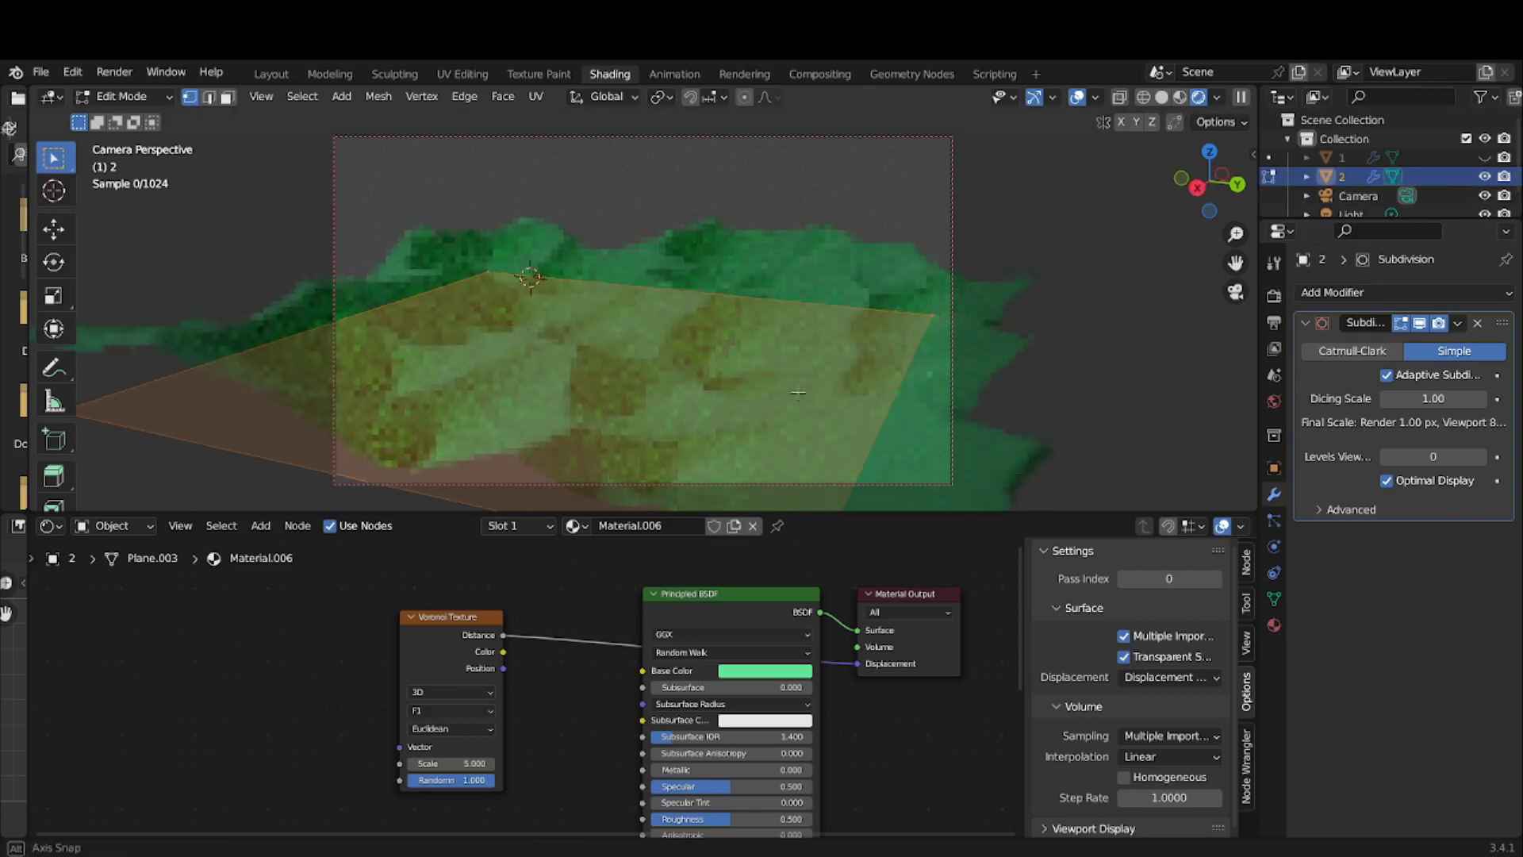
{"action": "middle_click_drag", "start_coordinate": [798, 393], "coordinate": [837, 389]}
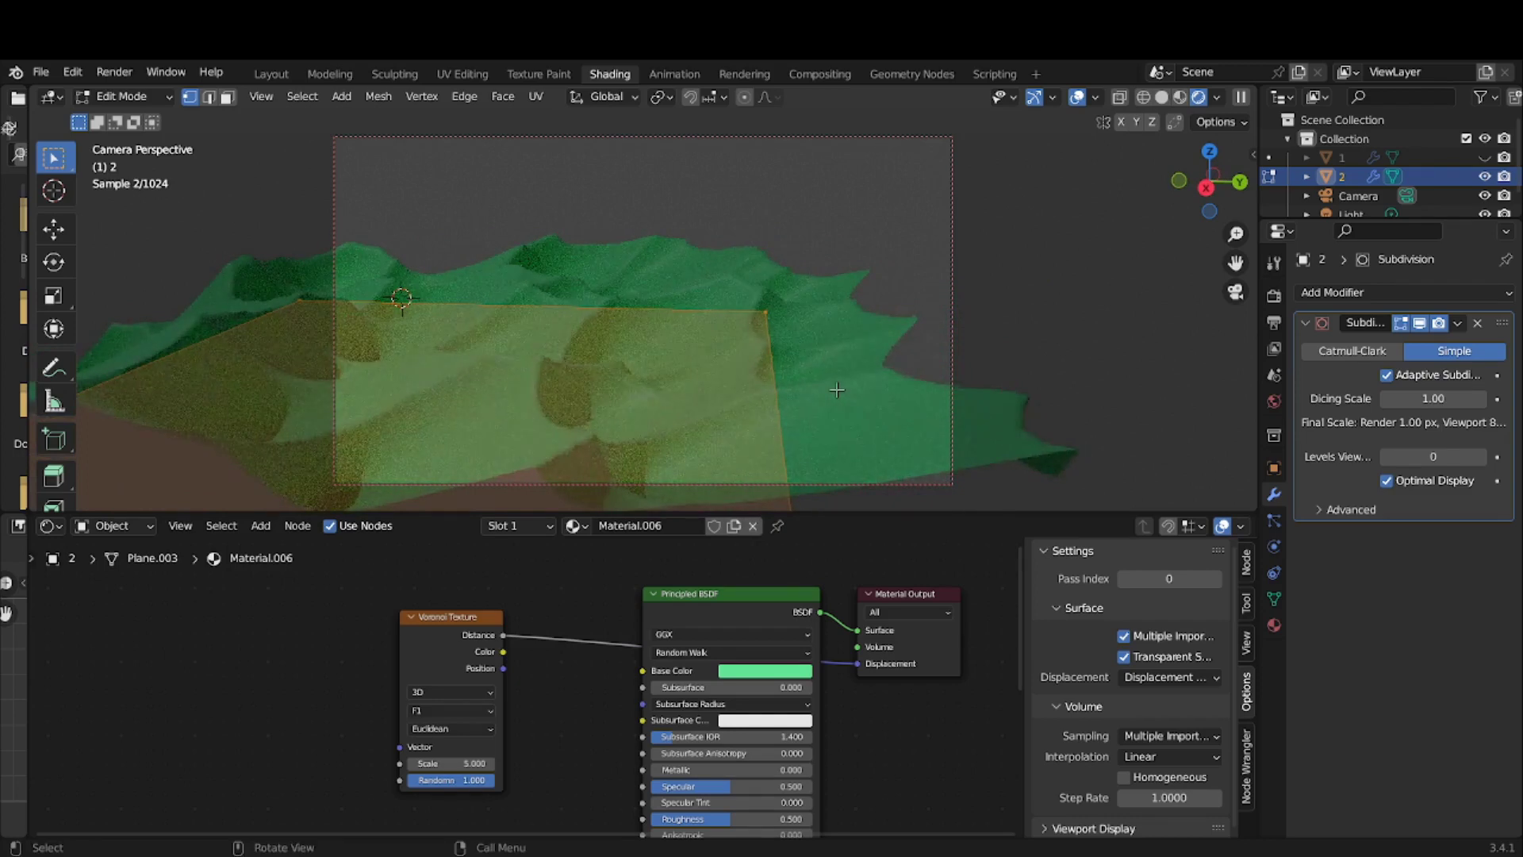
{"action": "key", "text": "g"}
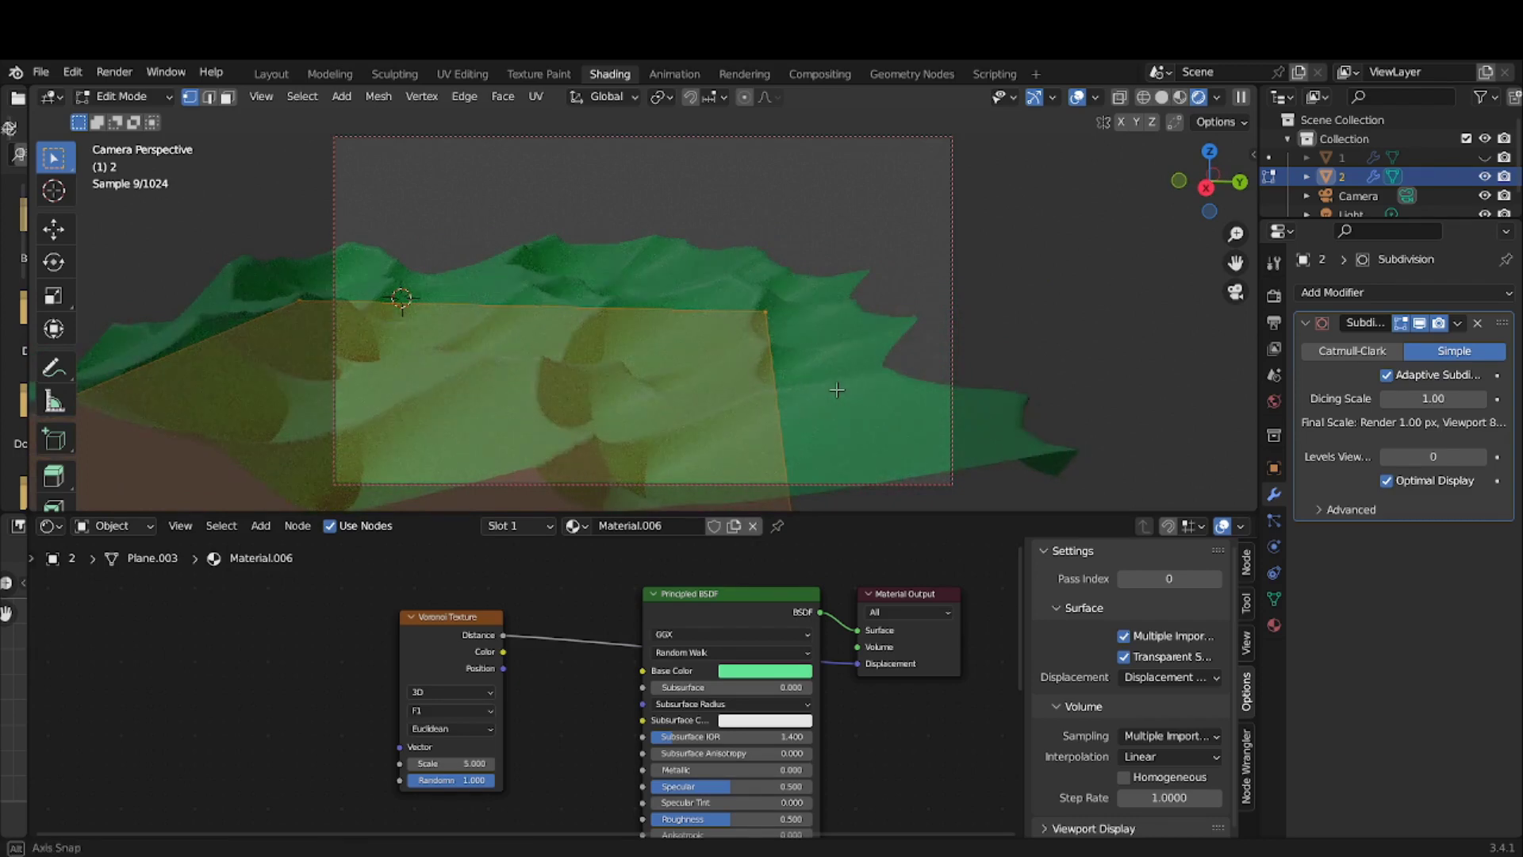
{"action": "left_click", "coordinate": [820, 380]}
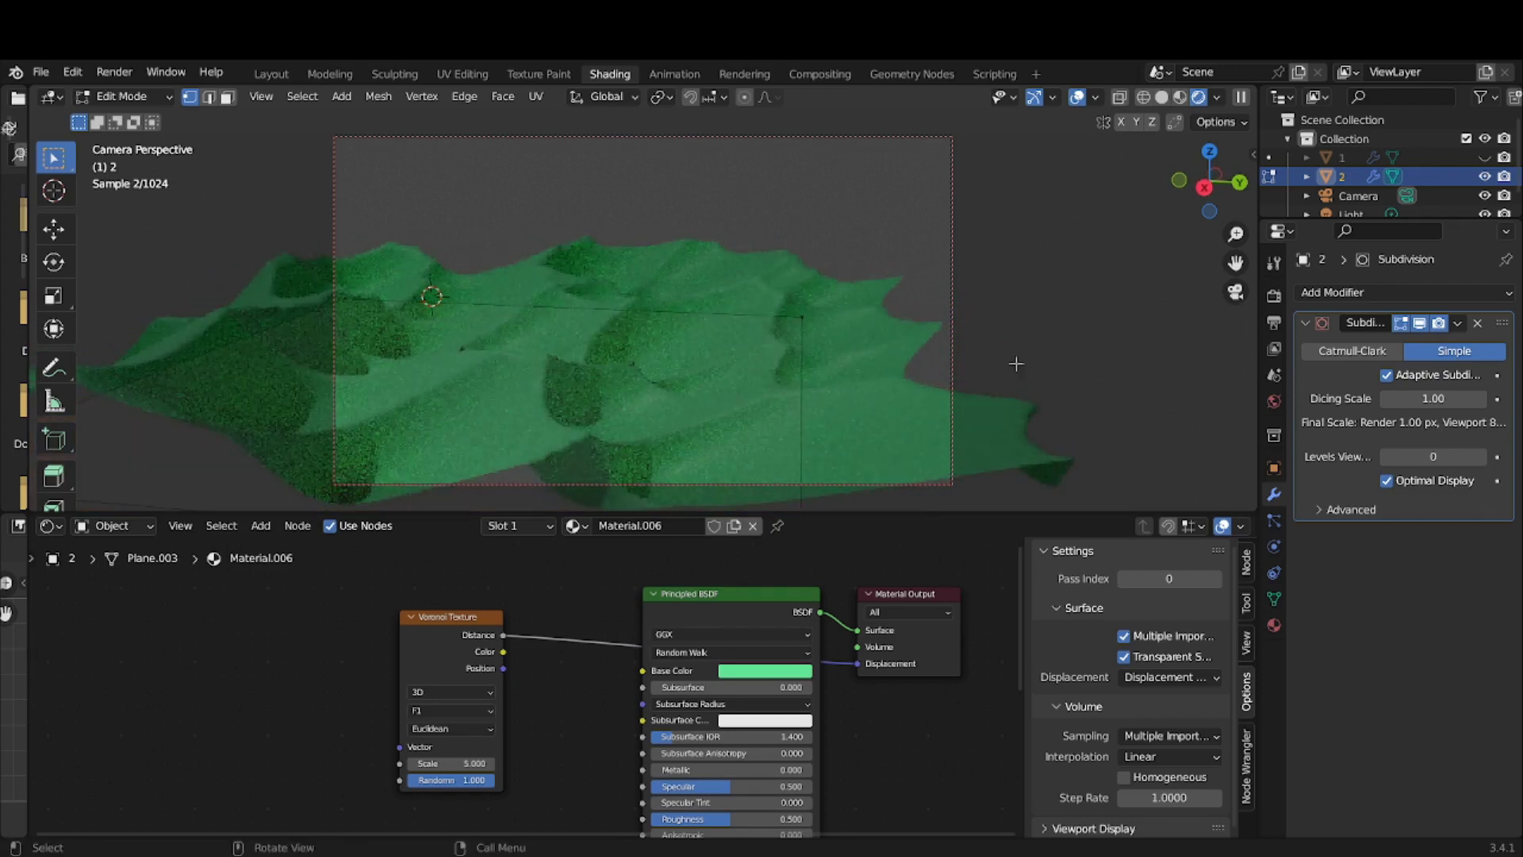
{"action": "middle_click_drag", "start_coordinate": [837, 389], "coordinate": [817, 389]}
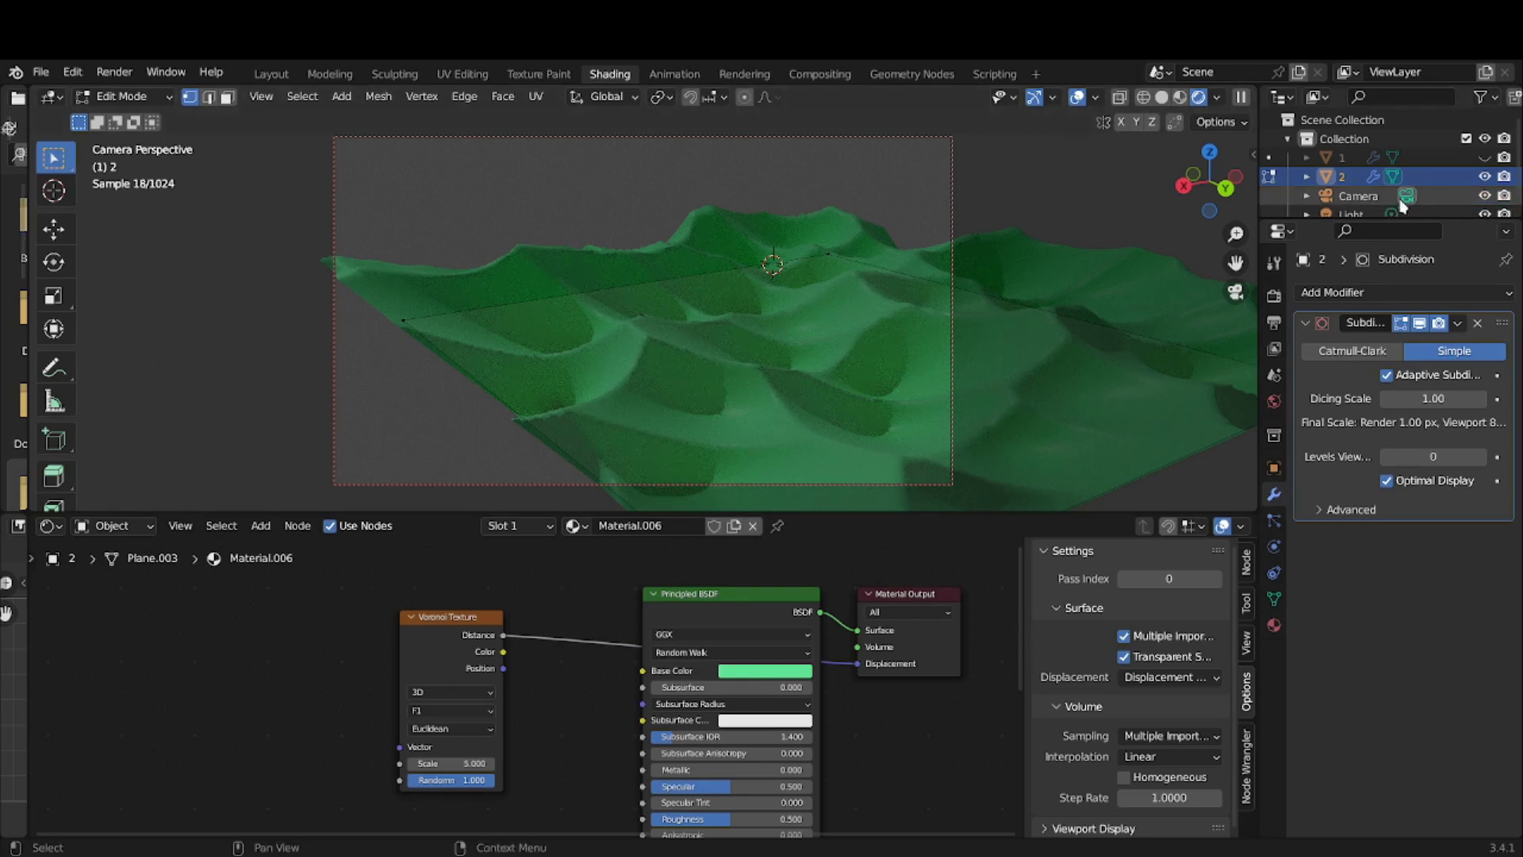
{"action": "left_click", "coordinate": [1483, 176]}
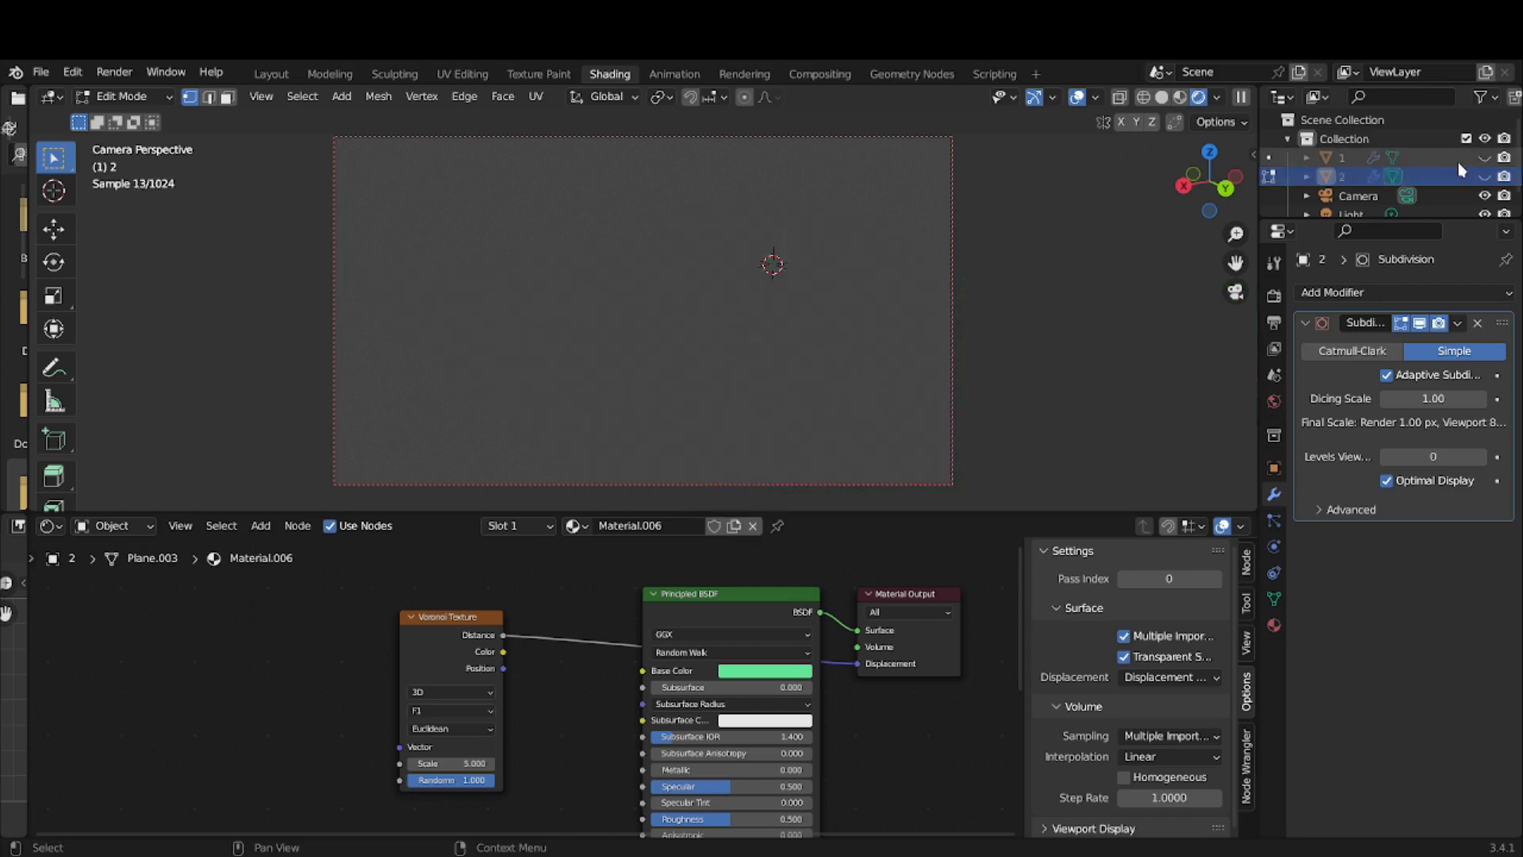
{"action": "left_click", "coordinate": [1484, 157]}
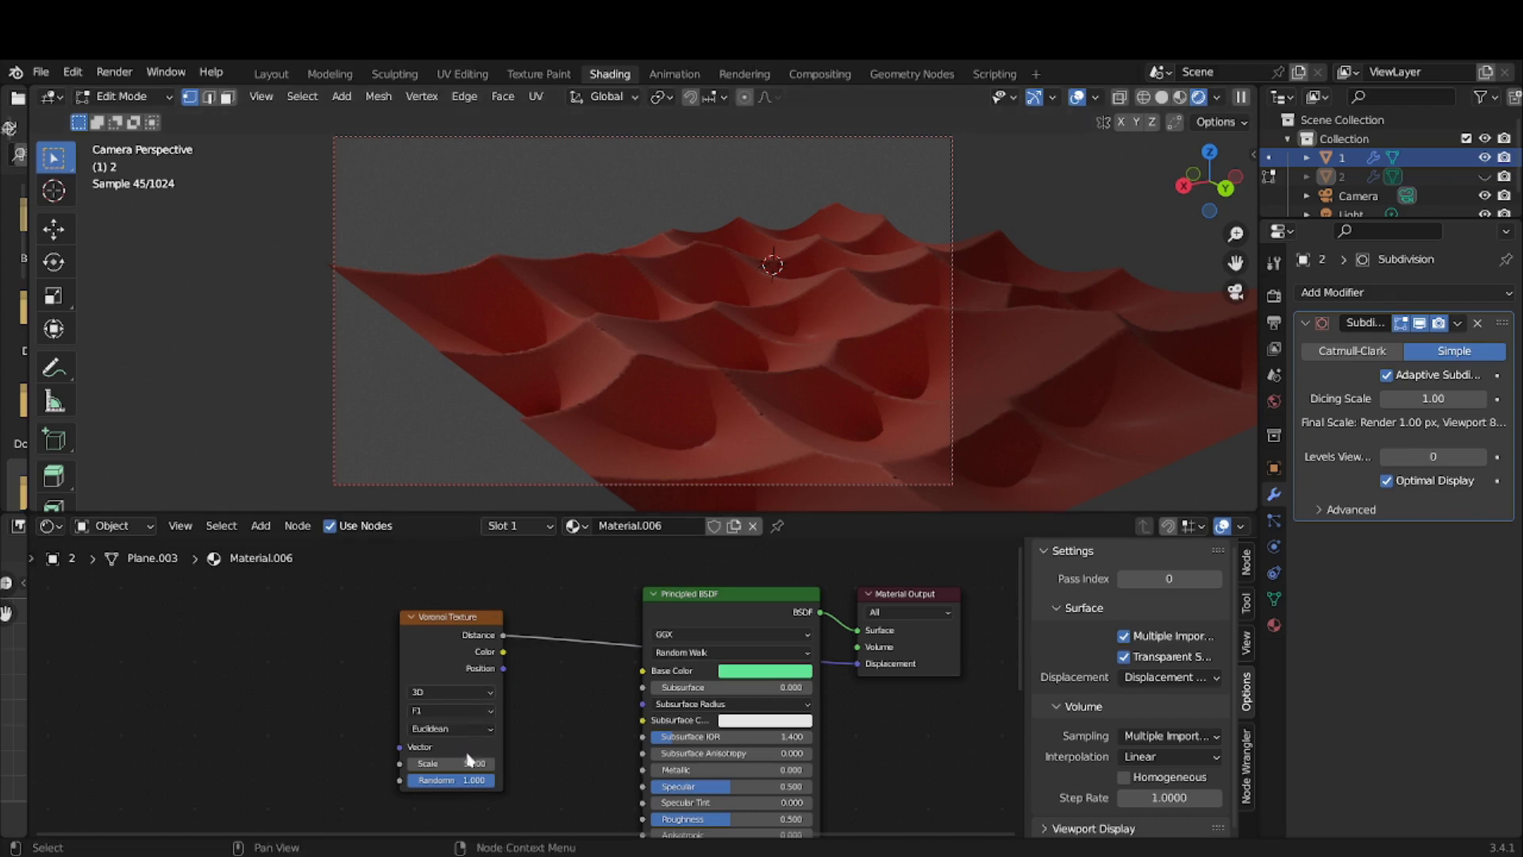
- Lower the Voronoi Texture scale in Material.006 to 0.4 and move the node slightly higher in the node graph
{"action": "left_click_drag", "start_coordinate": [452, 763], "coordinate": [404, 763]}
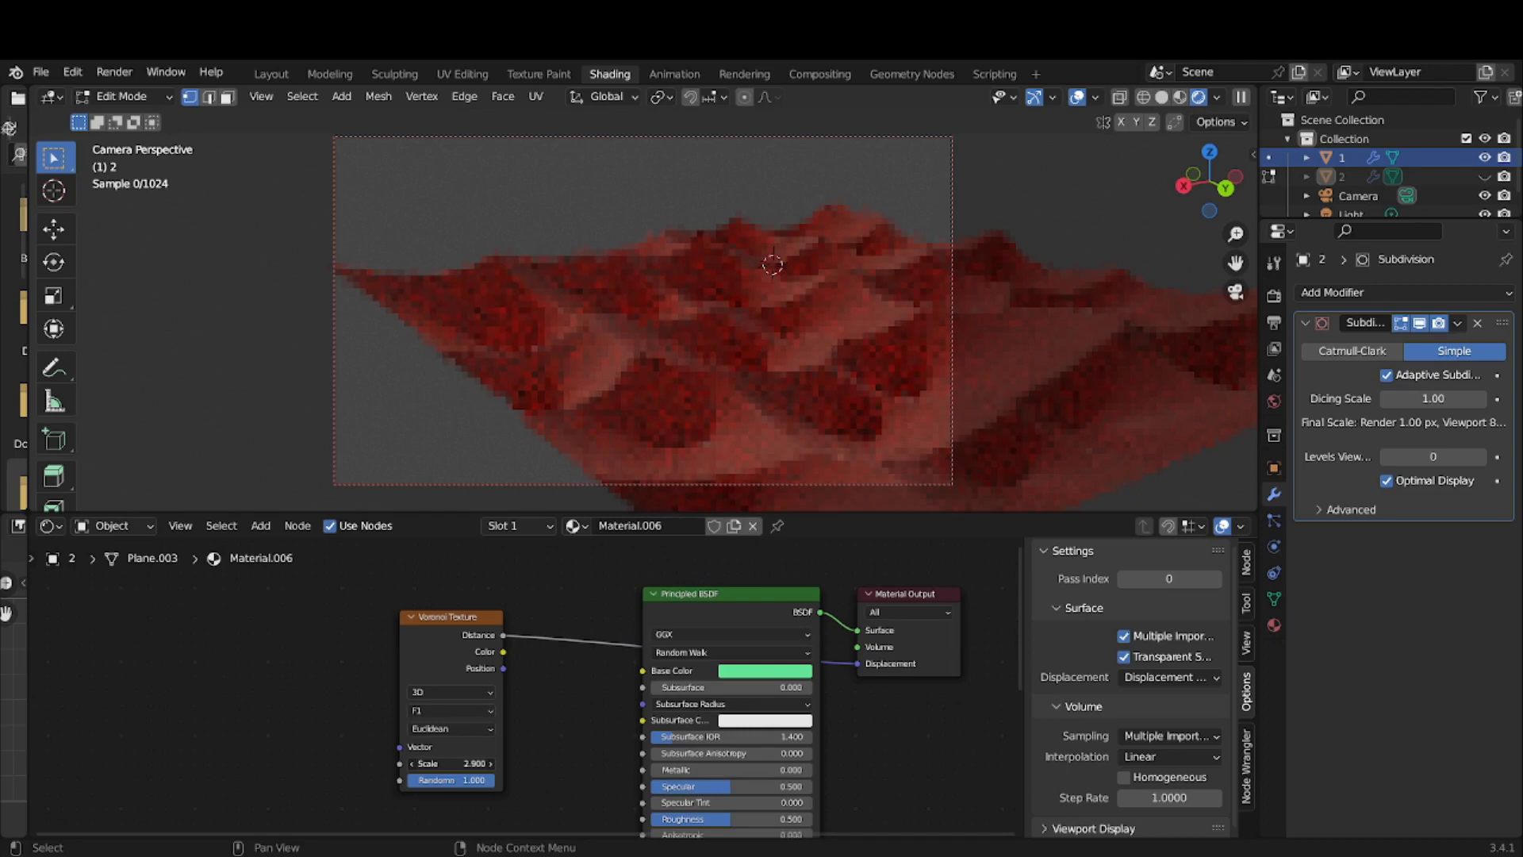
{"action": "left_click_drag", "start_coordinate": [405, 763], "coordinate": [393, 763]}
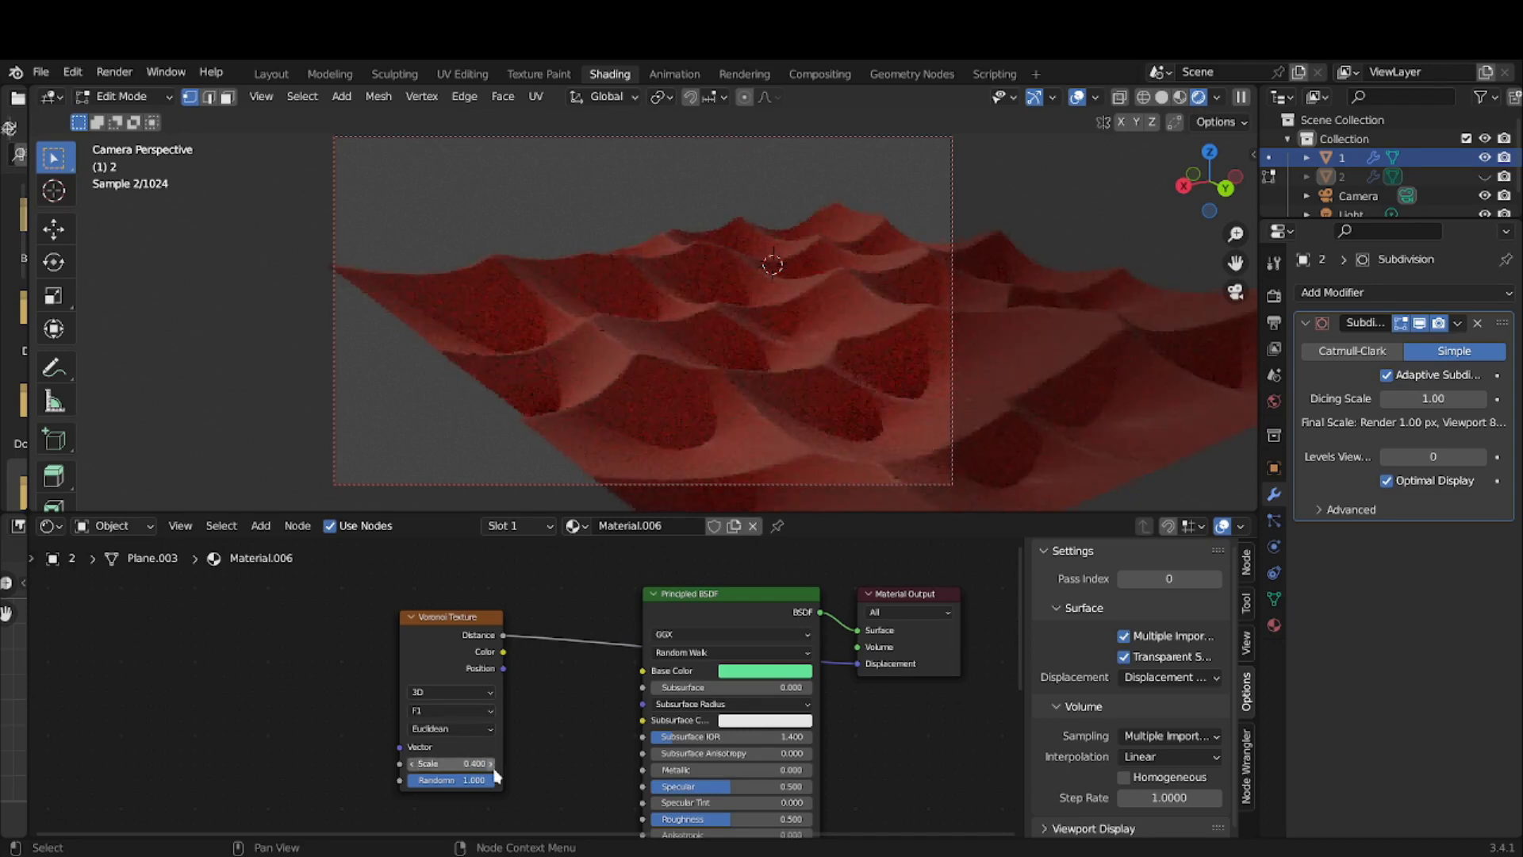
{"action": "left_click_drag", "start_coordinate": [482, 782], "coordinate": [536, 779]}
{"action": "left_click_drag", "start_coordinate": [479, 642], "coordinate": [453, 598]}
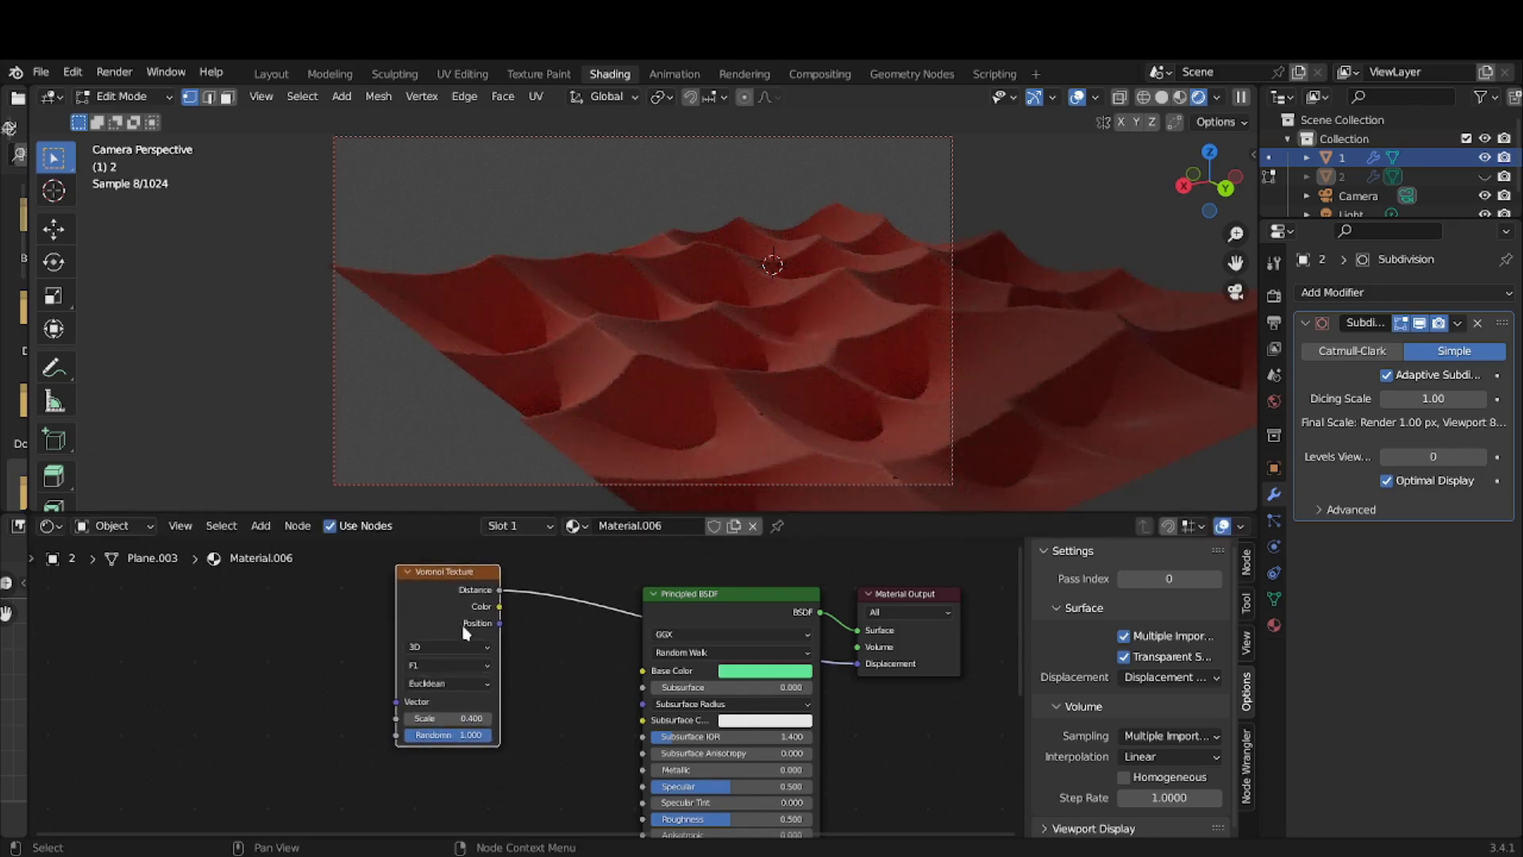
- Set the Voronoi Texture scale in plane 2's material to 0
{"action": "left_click_drag", "start_coordinate": [456, 720], "coordinate": [409, 720]}
{"action": "left_click", "coordinate": [470, 715]}
{"action": "type", "text": "0"}
{"action": "key", "text": "Return"}
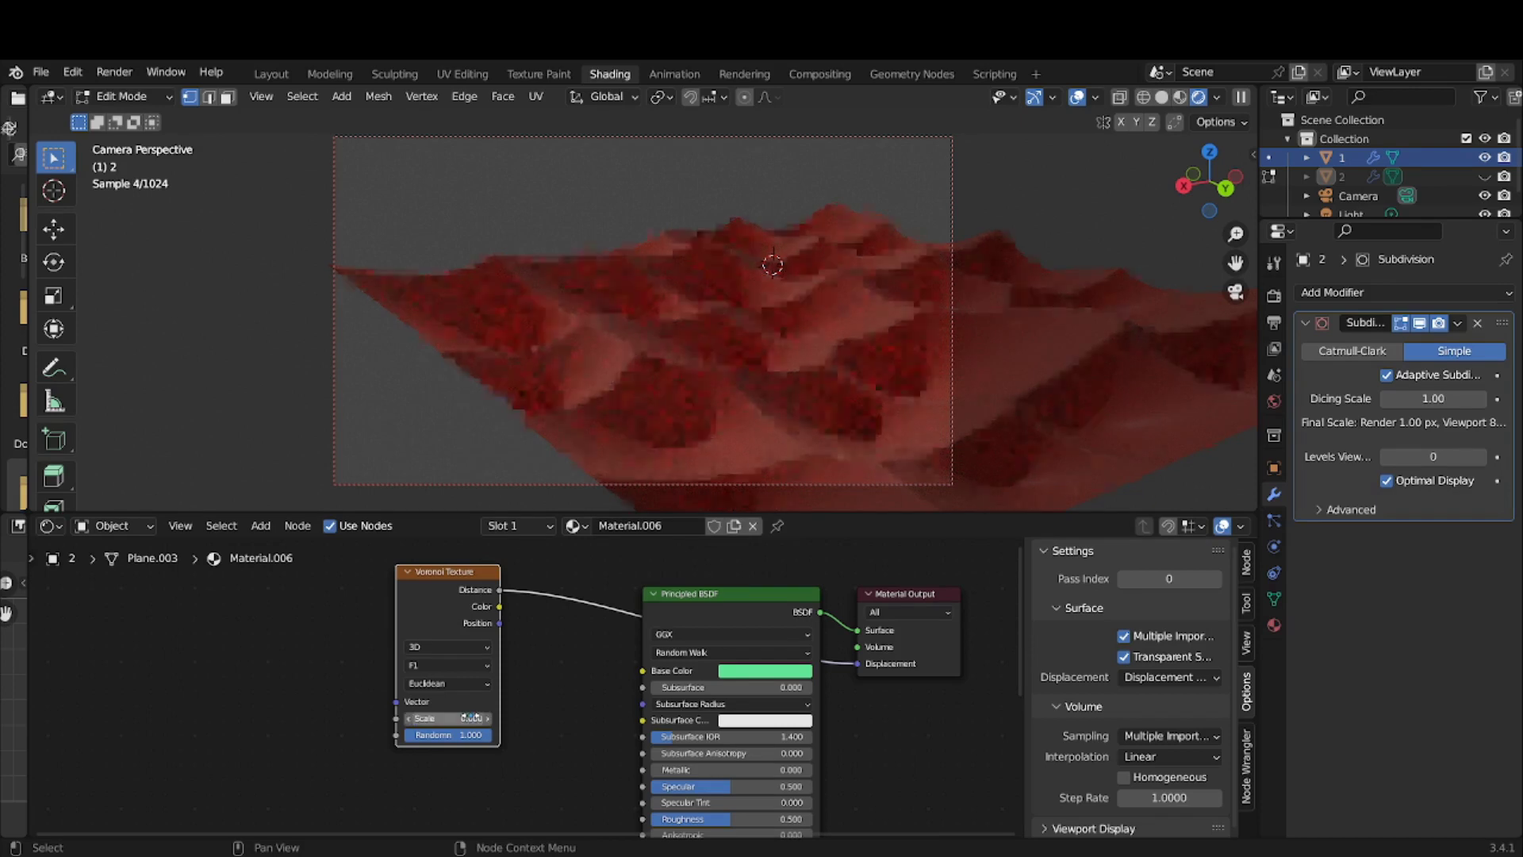
- Set the Voronoi Texture's scale to 1 and its randomness to 0 in plane 2's material
{"action": "left_click", "coordinate": [470, 717]}
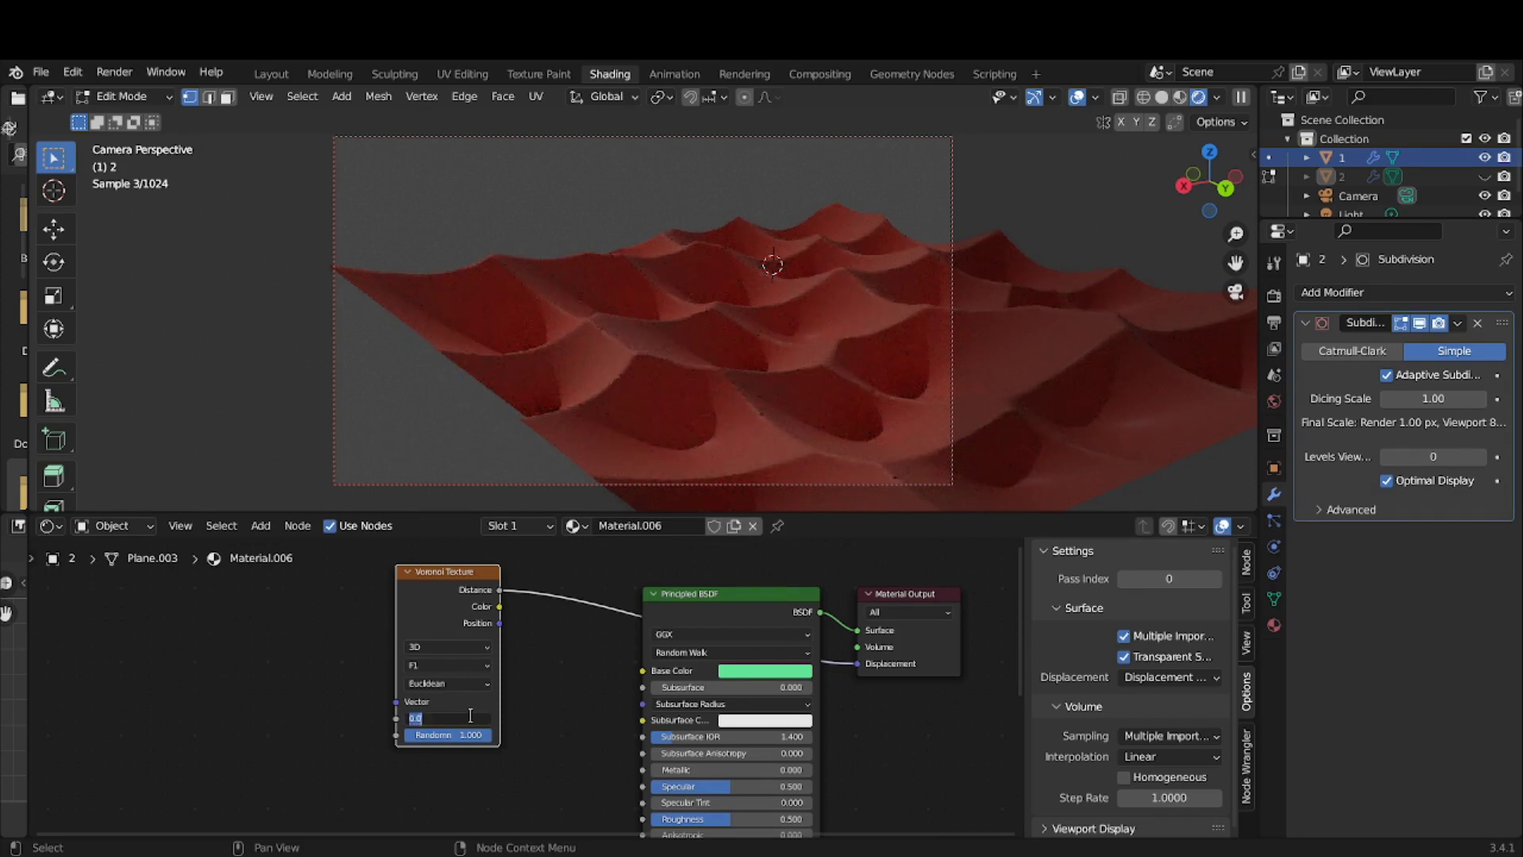
{"action": "type", "text": "1"}
{"action": "key", "text": "Return"}
{"action": "left_click", "coordinate": [452, 735]}
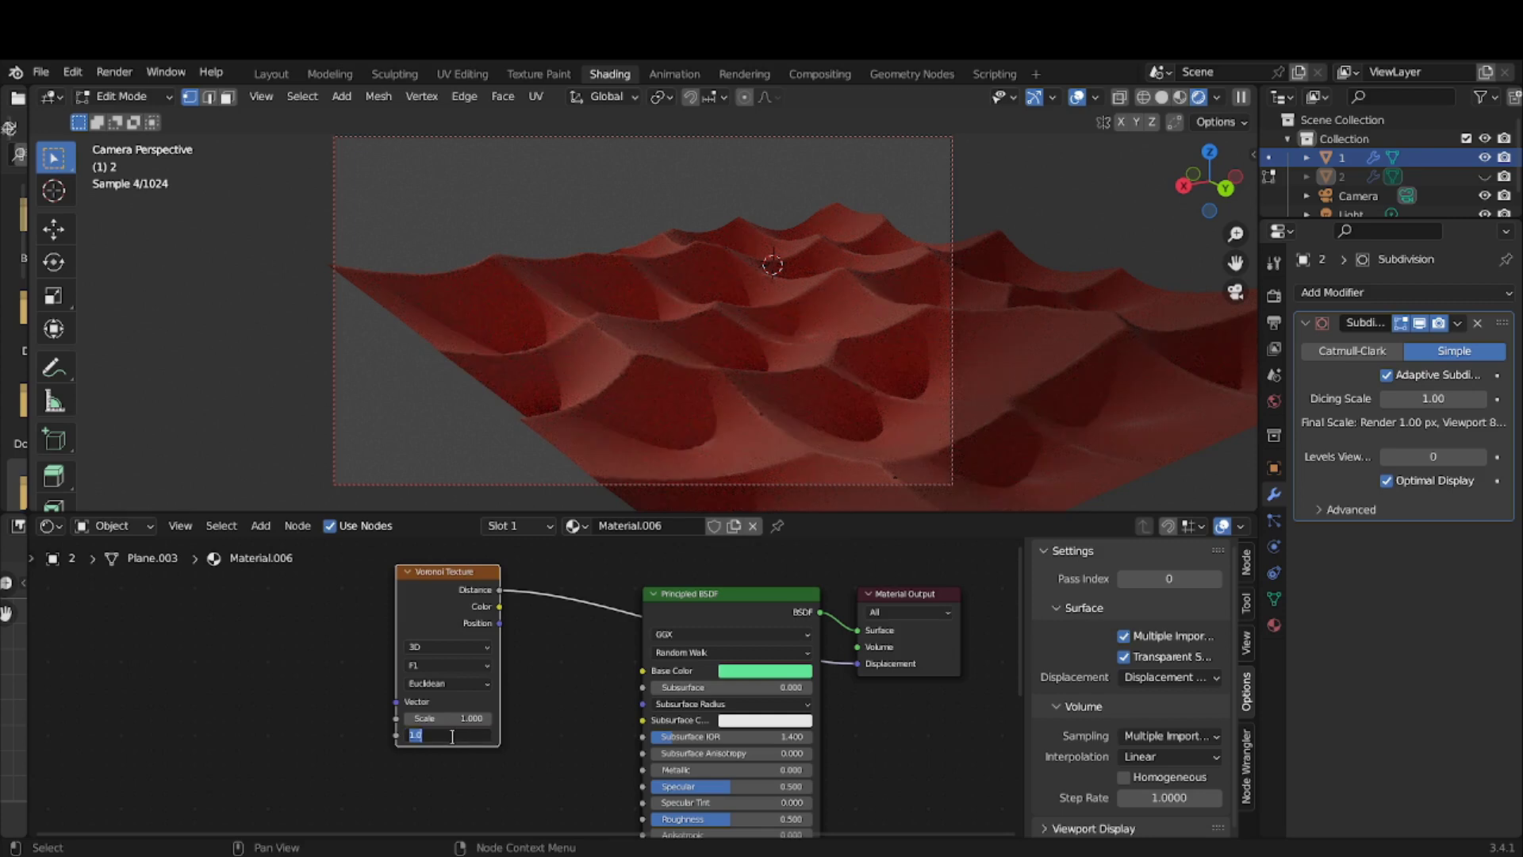
{"action": "type", "text": "0"}
{"action": "key", "text": "Return"}
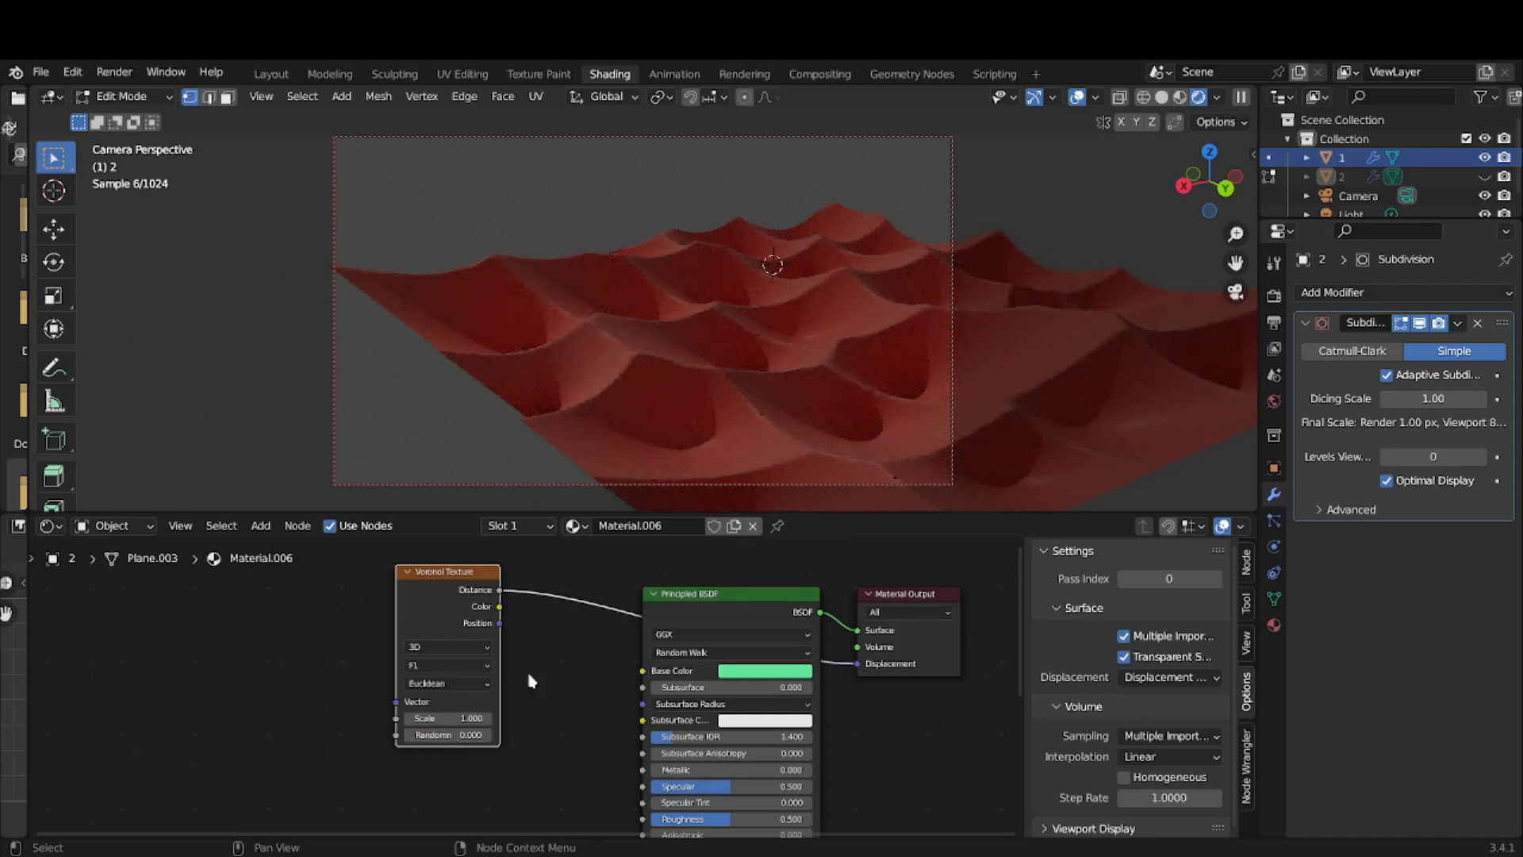
- Hide plane 1, then select plane 2 and make it visible in the viewport
{"action": "left_click", "coordinate": [1484, 158]}
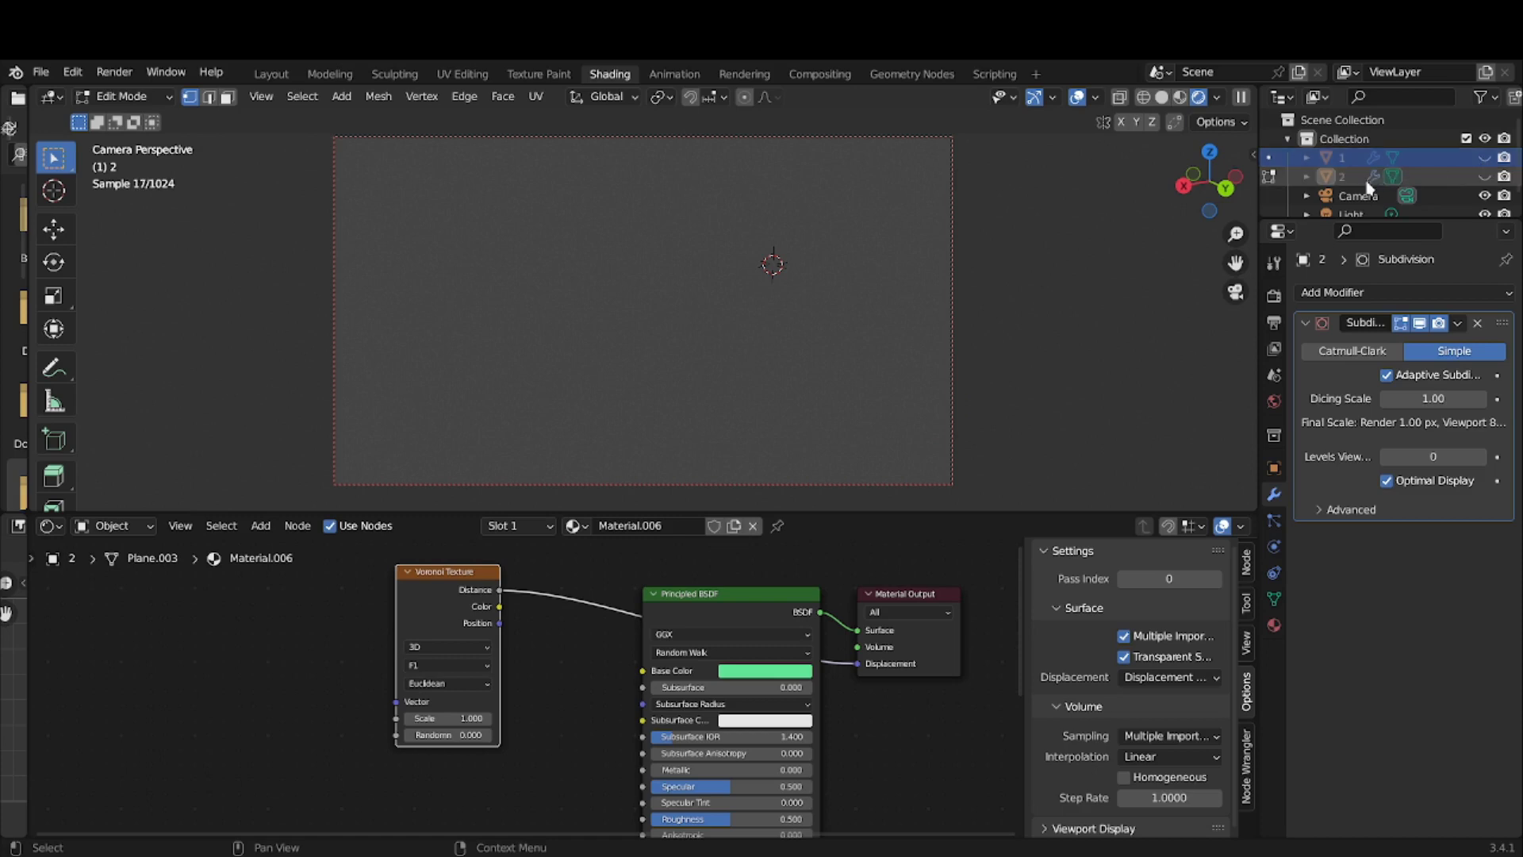
{"action": "left_click", "coordinate": [1426, 178]}
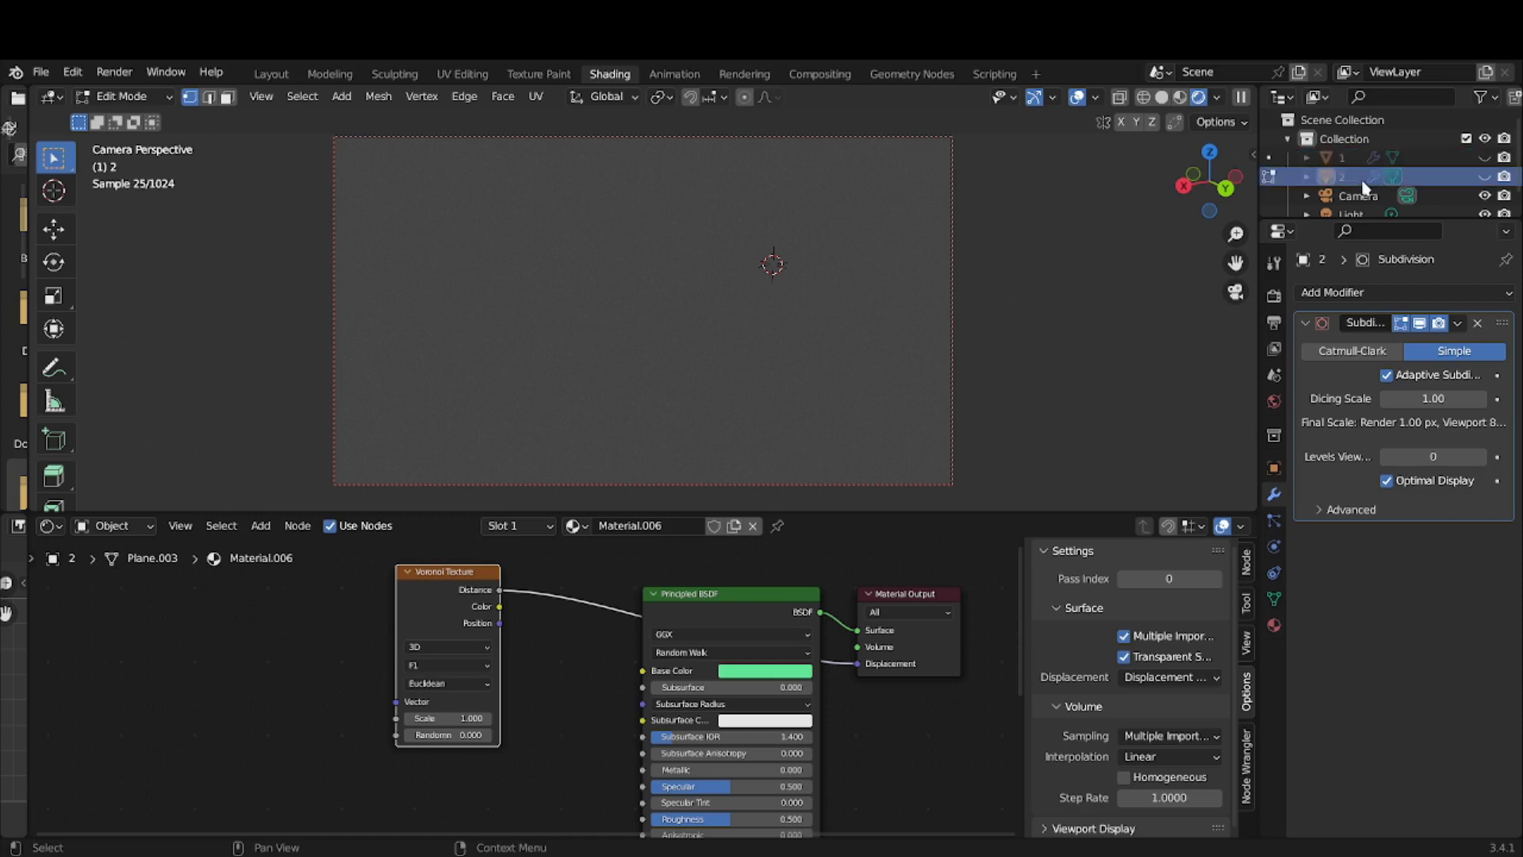
{"action": "left_click", "coordinate": [1485, 176]}
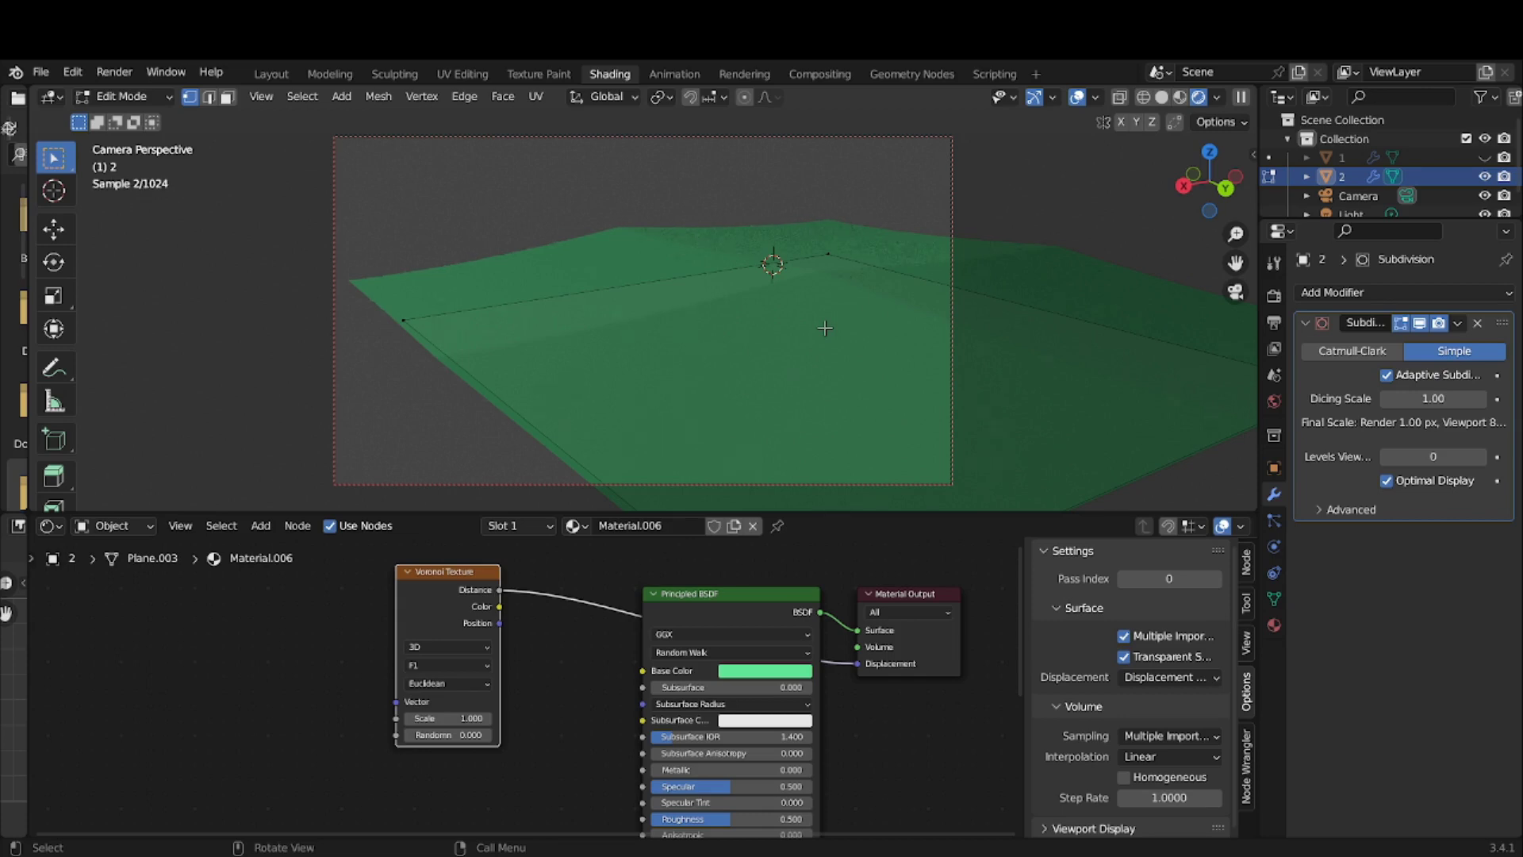
- Return to Object Mode, select plane 2, and raise its Voronoi Texture scale to 4.8
{"action": "left_click", "coordinate": [124, 97]}
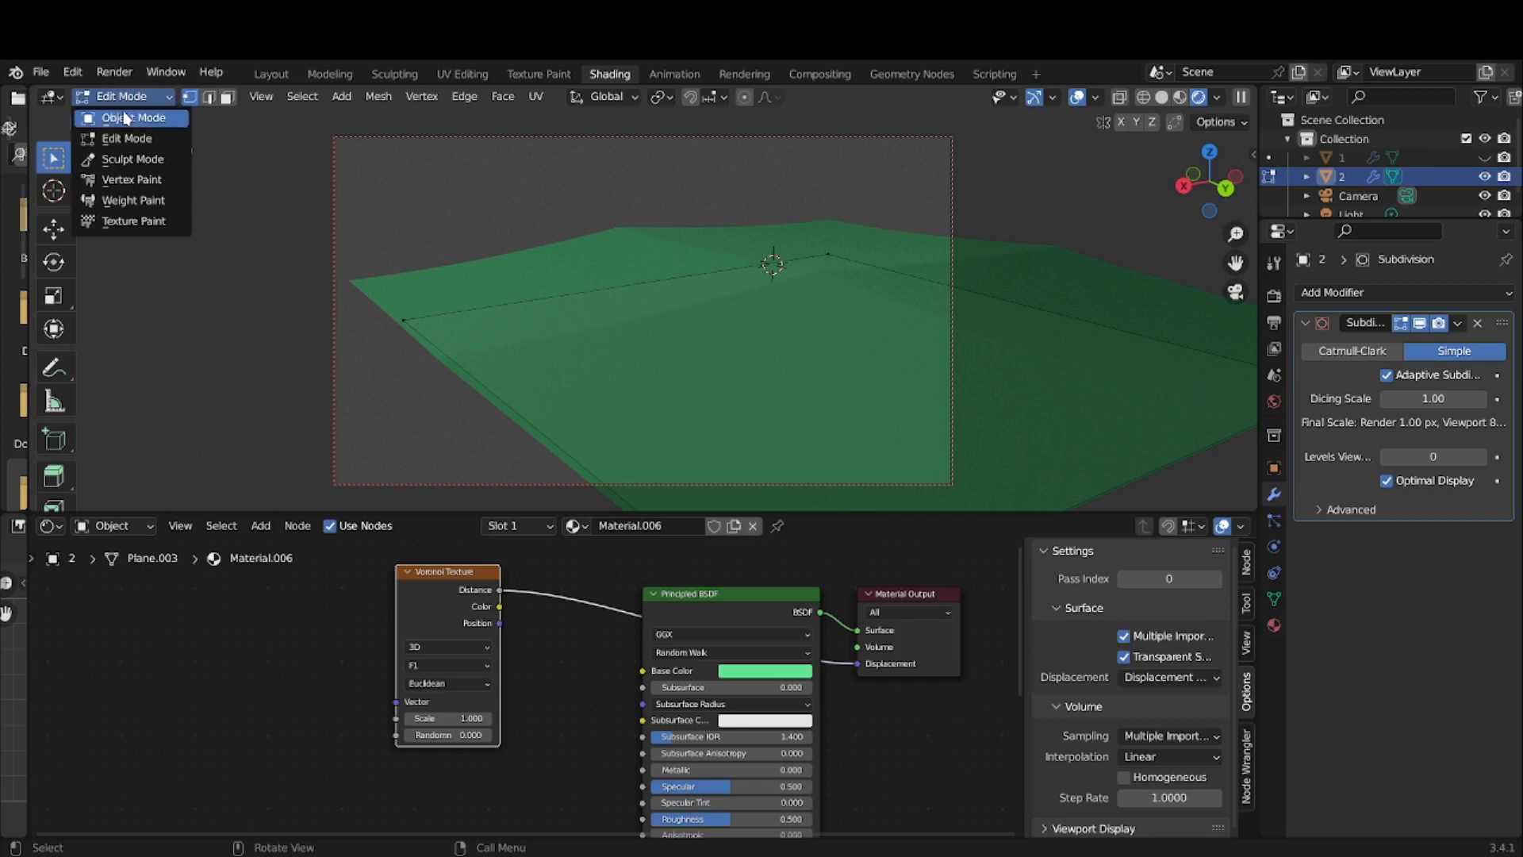
{"action": "left_click", "coordinate": [124, 118]}
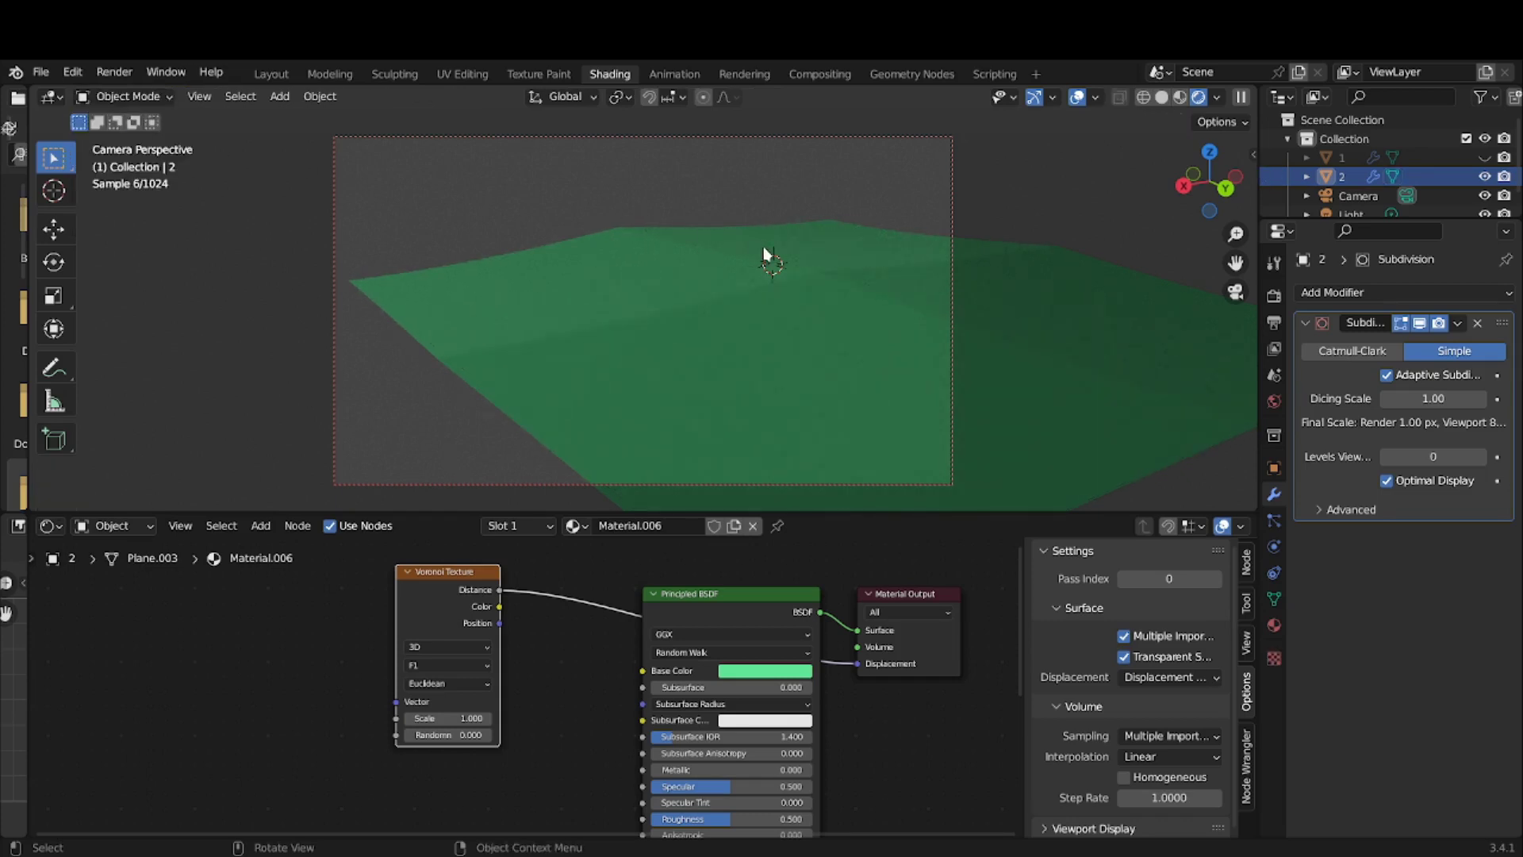
{"action": "left_click", "coordinate": [762, 314]}
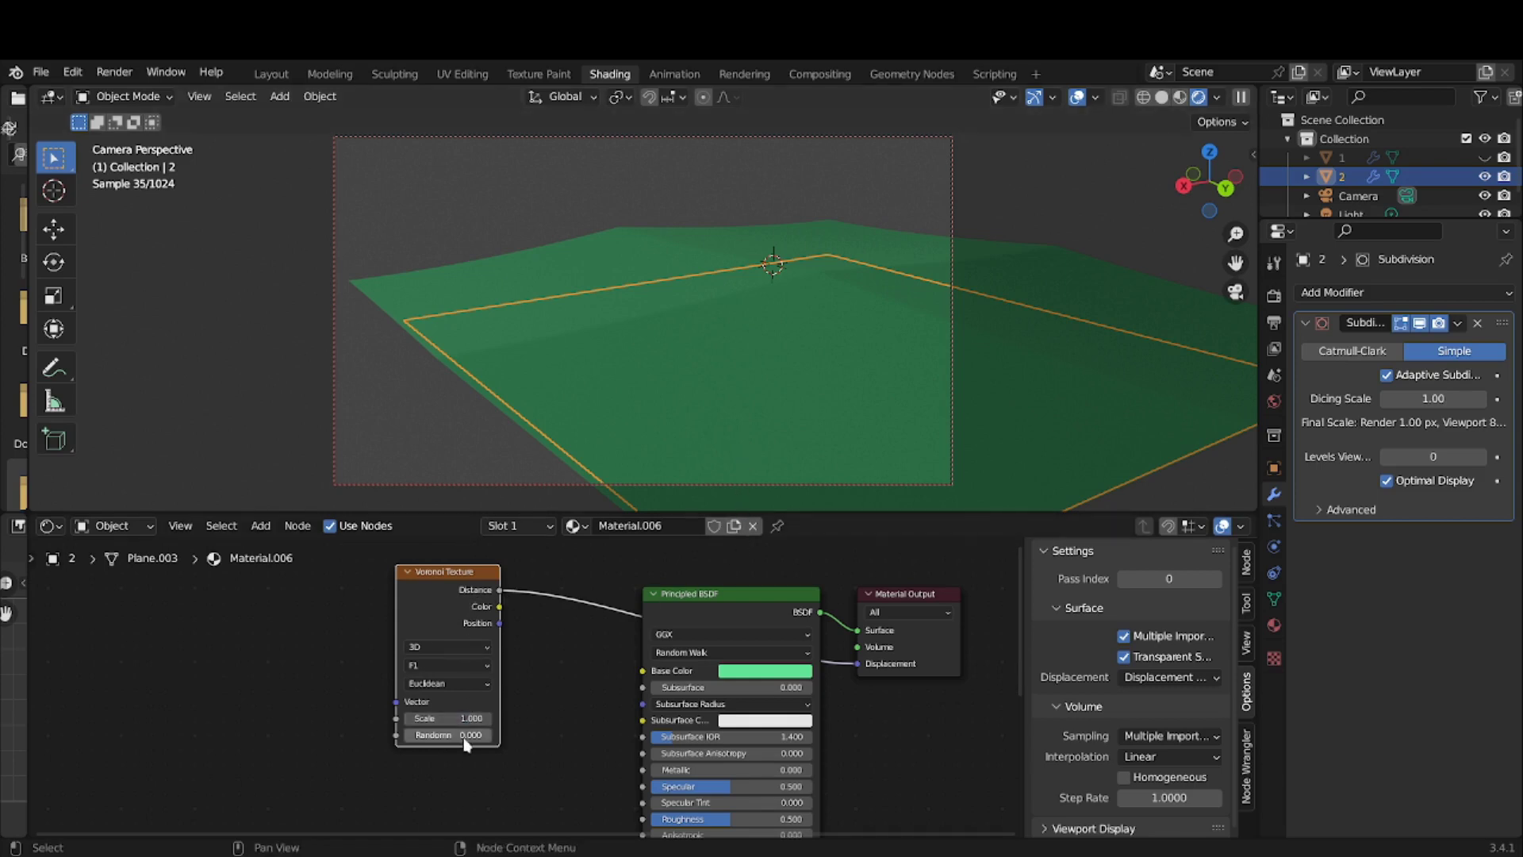
{"action": "mouse_move", "coordinate": [467, 743]}
{"action": "left_mouse_down"}
{"action": "mouse_move", "coordinate": [555, 743]}
{"action": "mouse_move", "coordinate": [380, 734]}
{"action": "mouse_move", "coordinate": [496, 718]}
{"action": "left_mouse_up"}
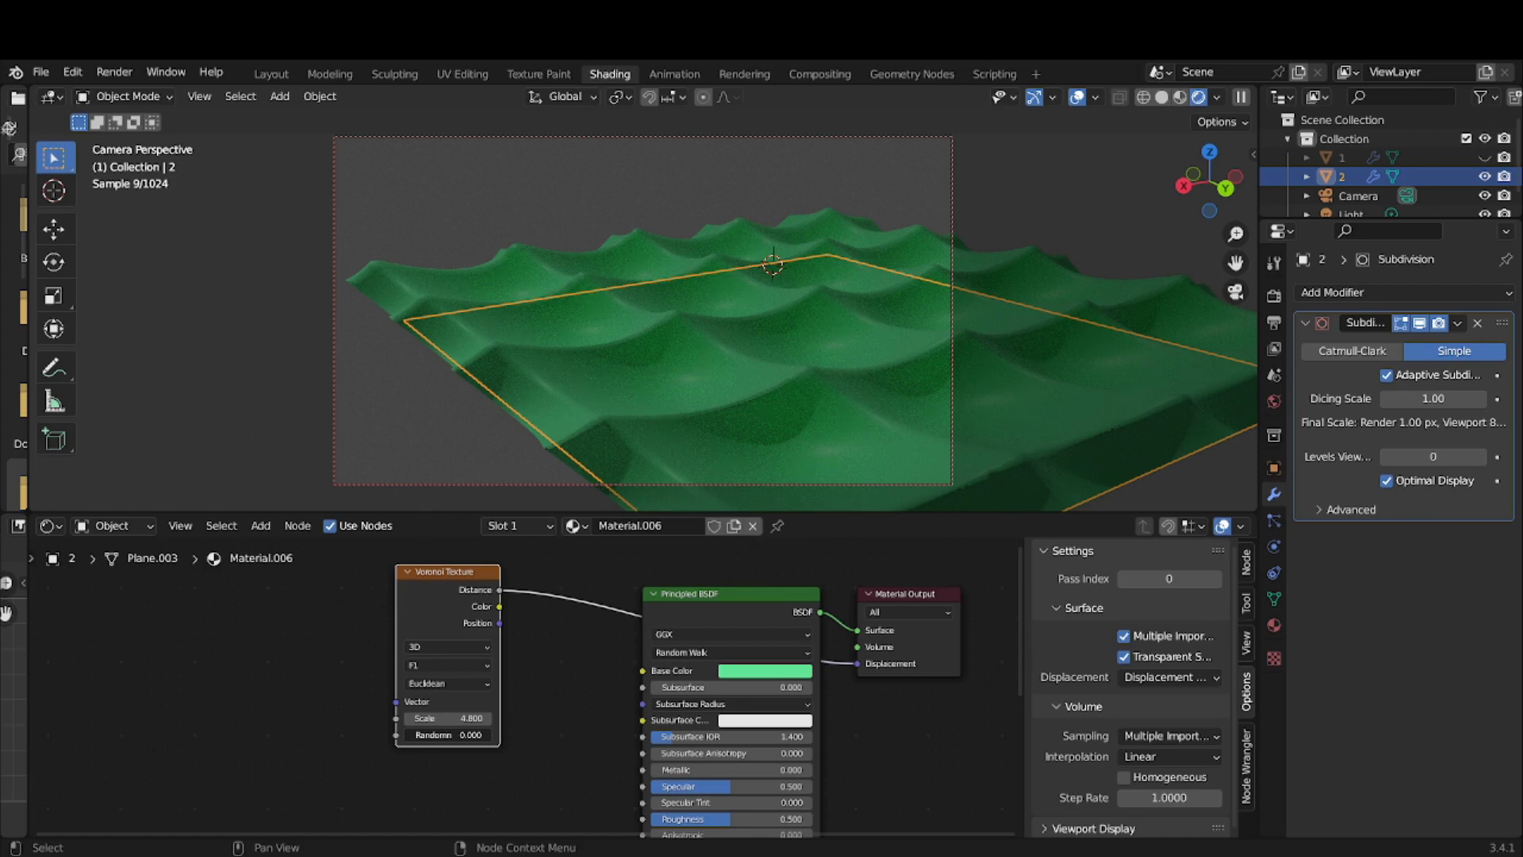
- Try different randomness values on plane 2's Voronoi Texture, ending with the scale at 7 and the randomness at 1
{"action": "left_click_drag", "start_coordinate": [420, 735], "coordinate": [455, 739]}
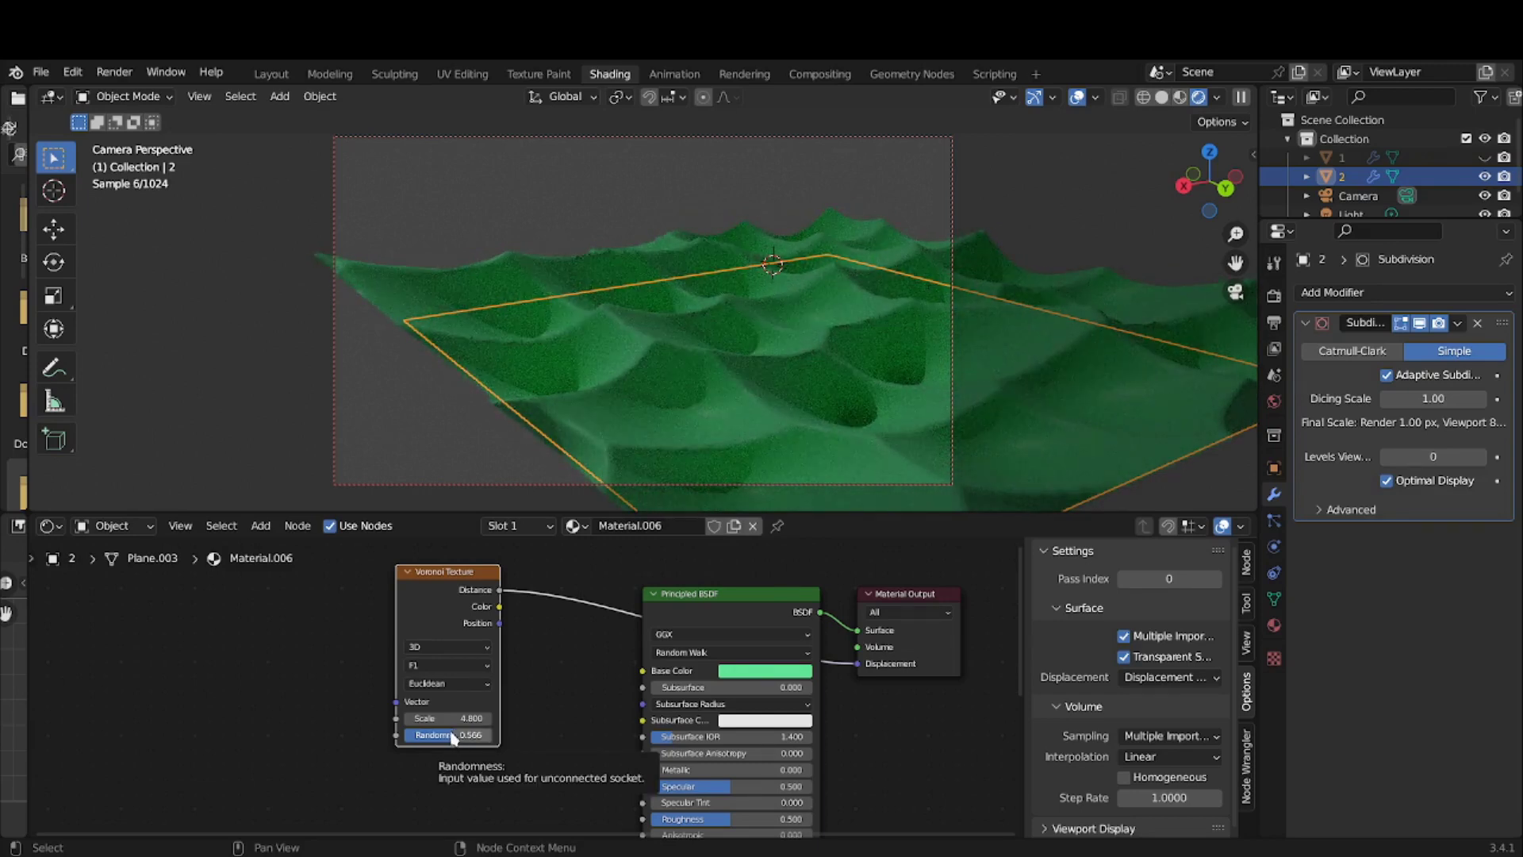
{"action": "left_click_drag", "start_coordinate": [456, 718], "coordinate": [400, 738]}
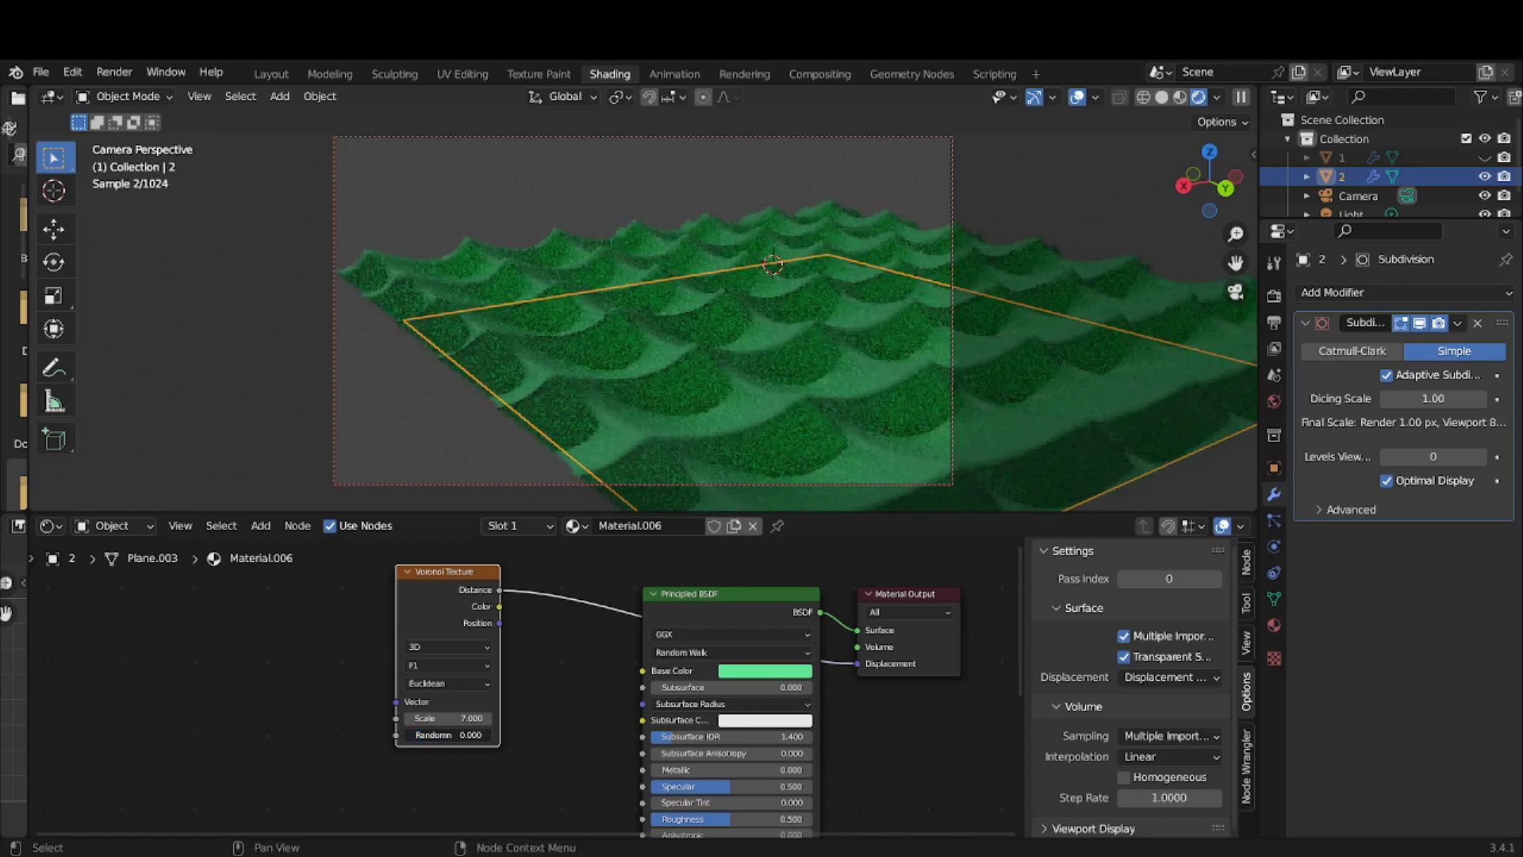
{"action": "middle_click_drag", "start_coordinate": [564, 270], "coordinate": [585, 237]}
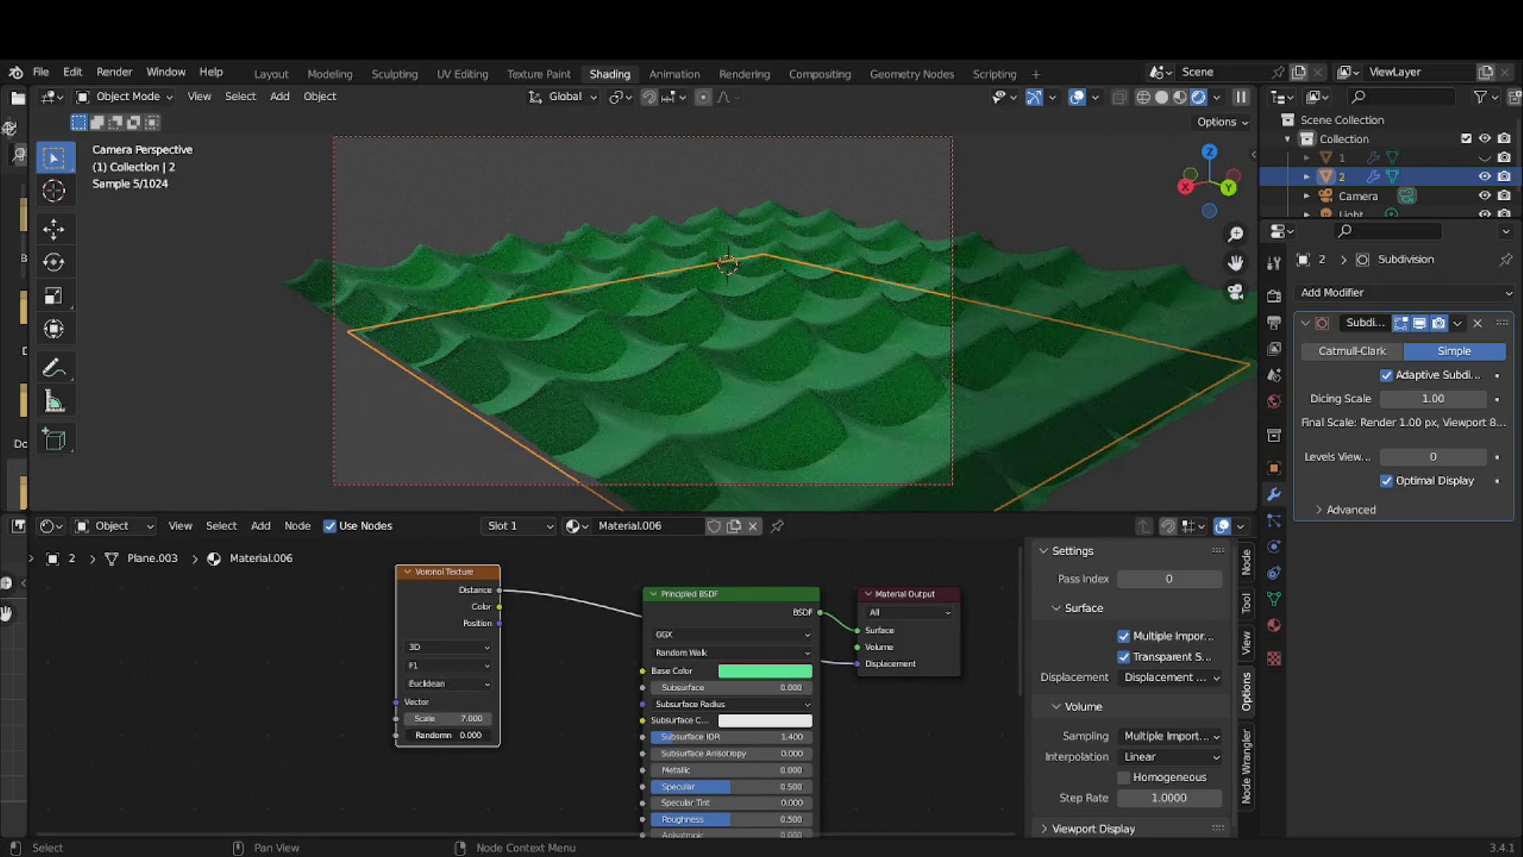
{"action": "left_click_drag", "start_coordinate": [444, 735], "coordinate": [532, 735]}
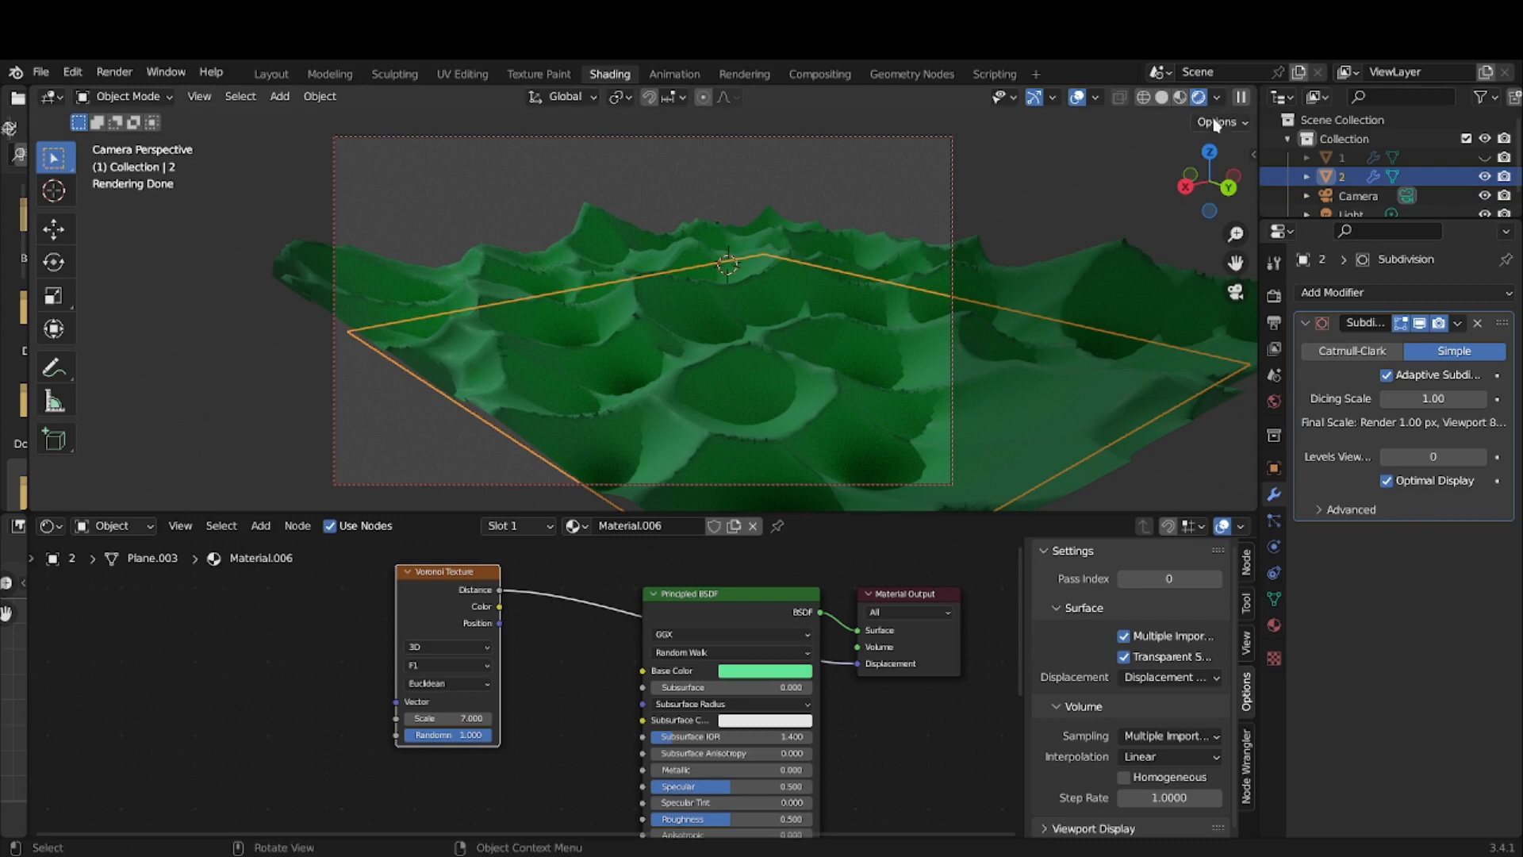
- Compare plane 2 in Solid and Material Preview shading, then return the viewport to Rendered shading
{"action": "left_click", "coordinate": [1162, 97]}
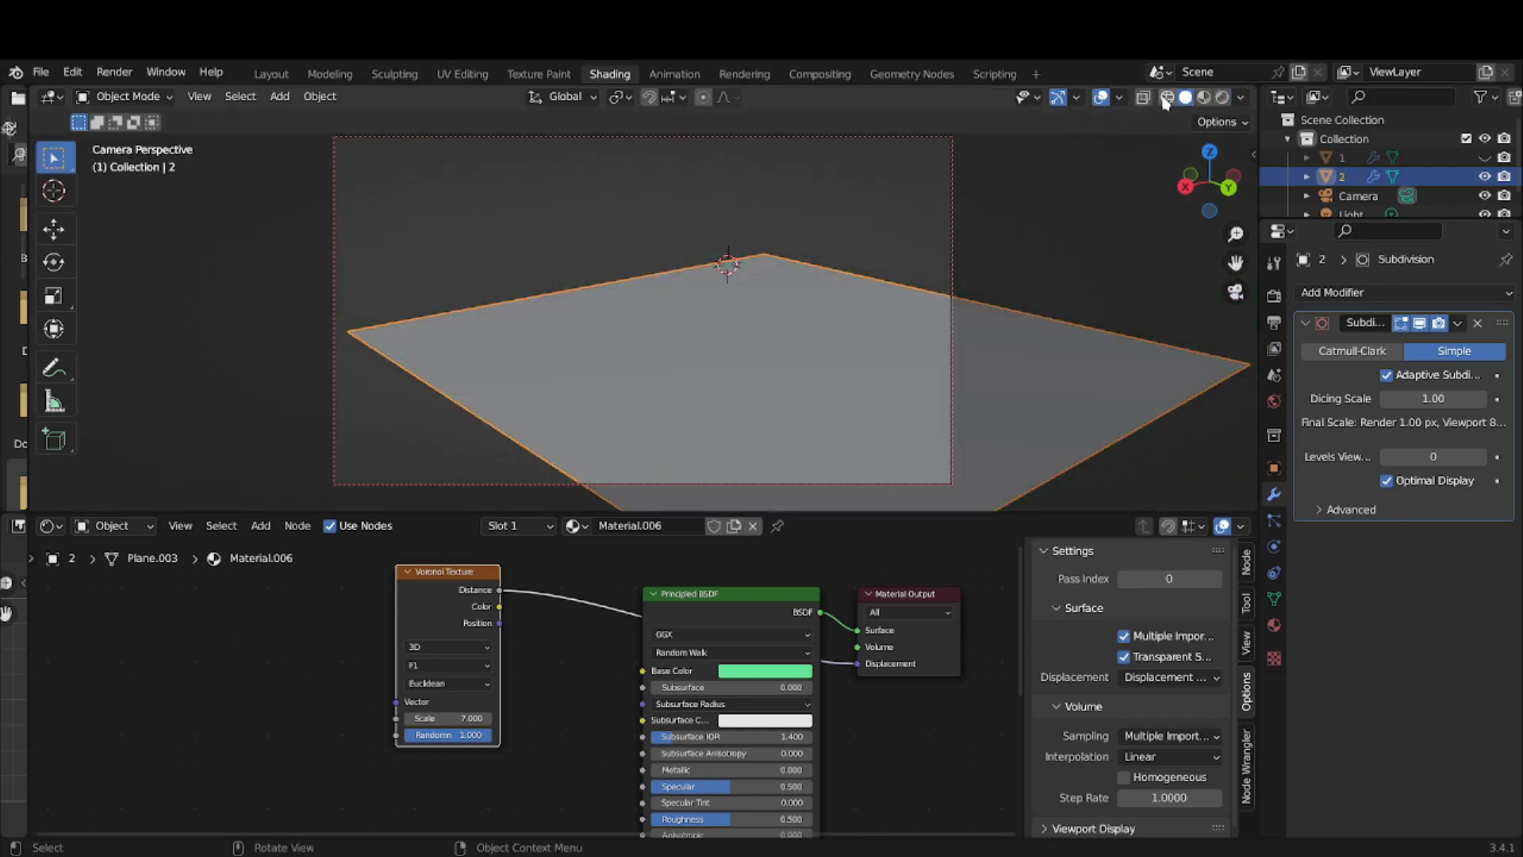
{"action": "left_click", "coordinate": [1203, 98]}
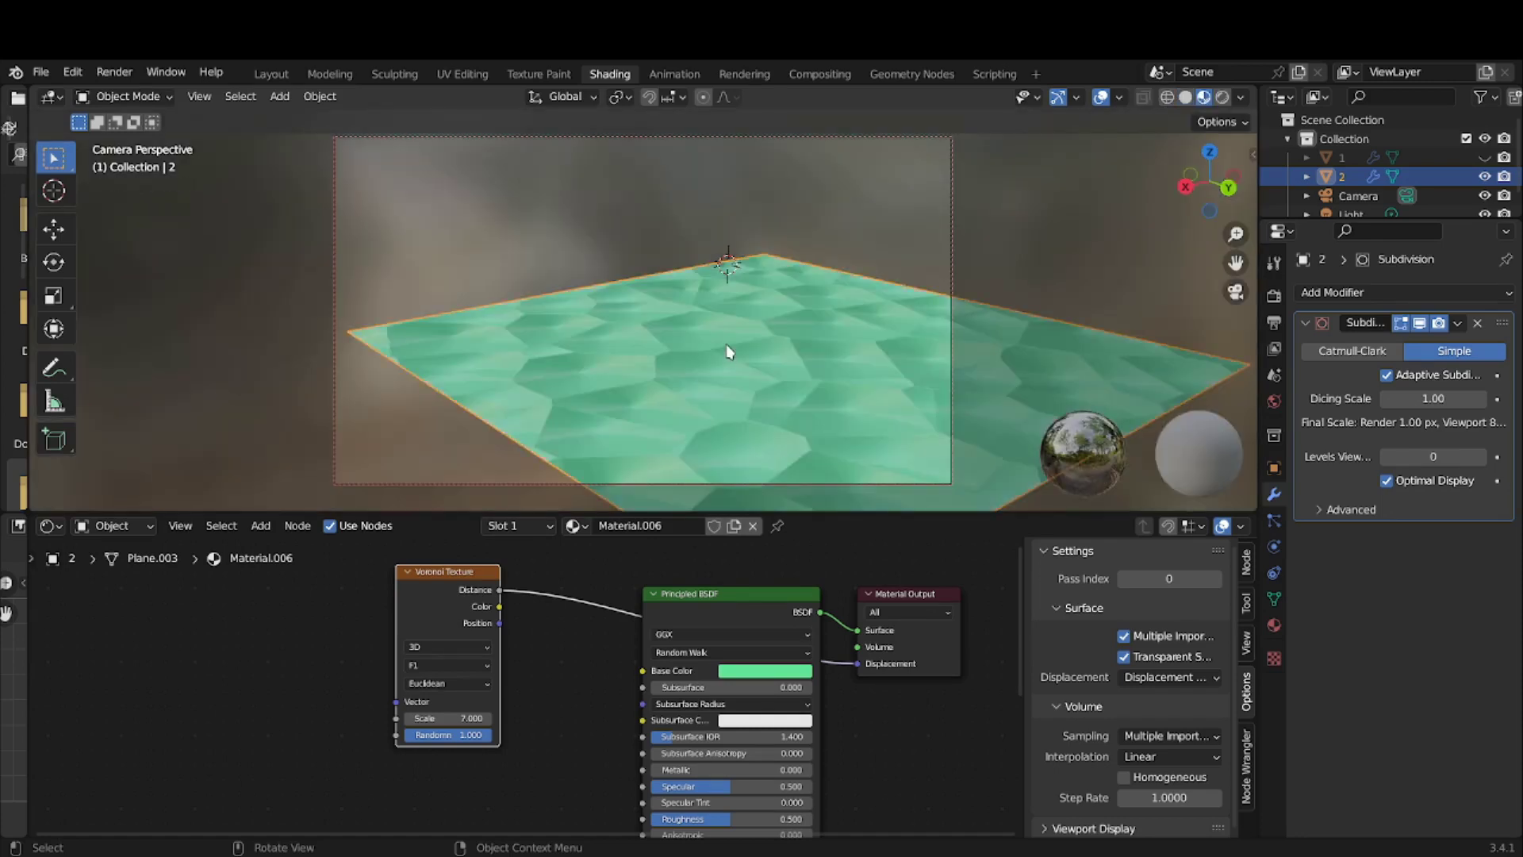
{"action": "mouse_move", "coordinate": [729, 352]}
{"action": "middle_mouse_down"}
{"action": "mouse_move", "coordinate": [727, 370]}
{"action": "mouse_move", "coordinate": [775, 373]}
{"action": "mouse_move", "coordinate": [741, 374]}
{"action": "mouse_move", "coordinate": [740, 359]}
{"action": "mouse_move", "coordinate": [740, 382]}
{"action": "mouse_move", "coordinate": [739, 355]}
{"action": "middle_mouse_up"}
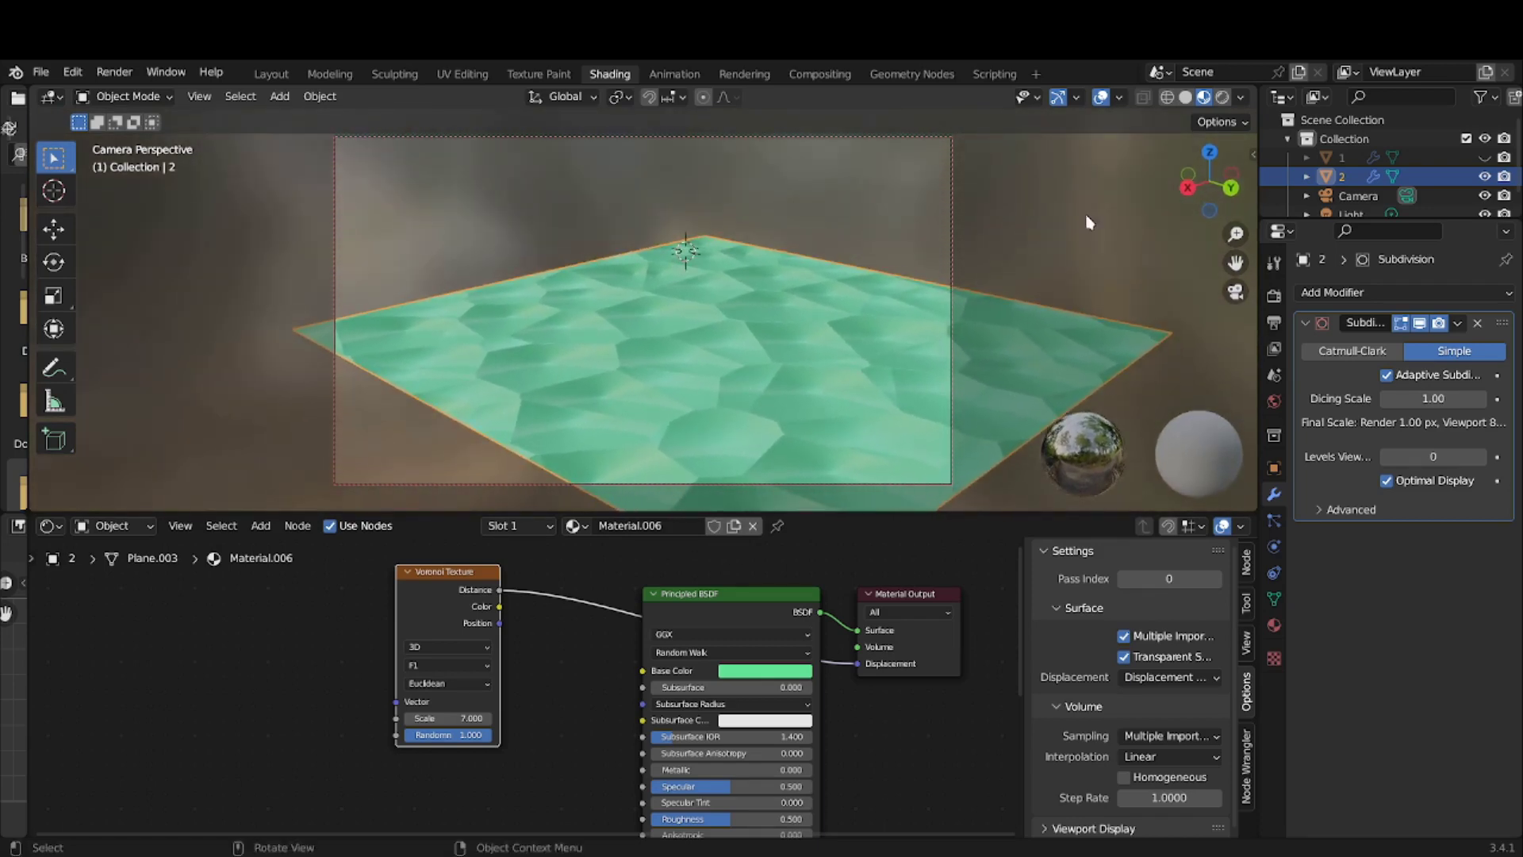
{"action": "left_click", "coordinate": [1225, 98]}
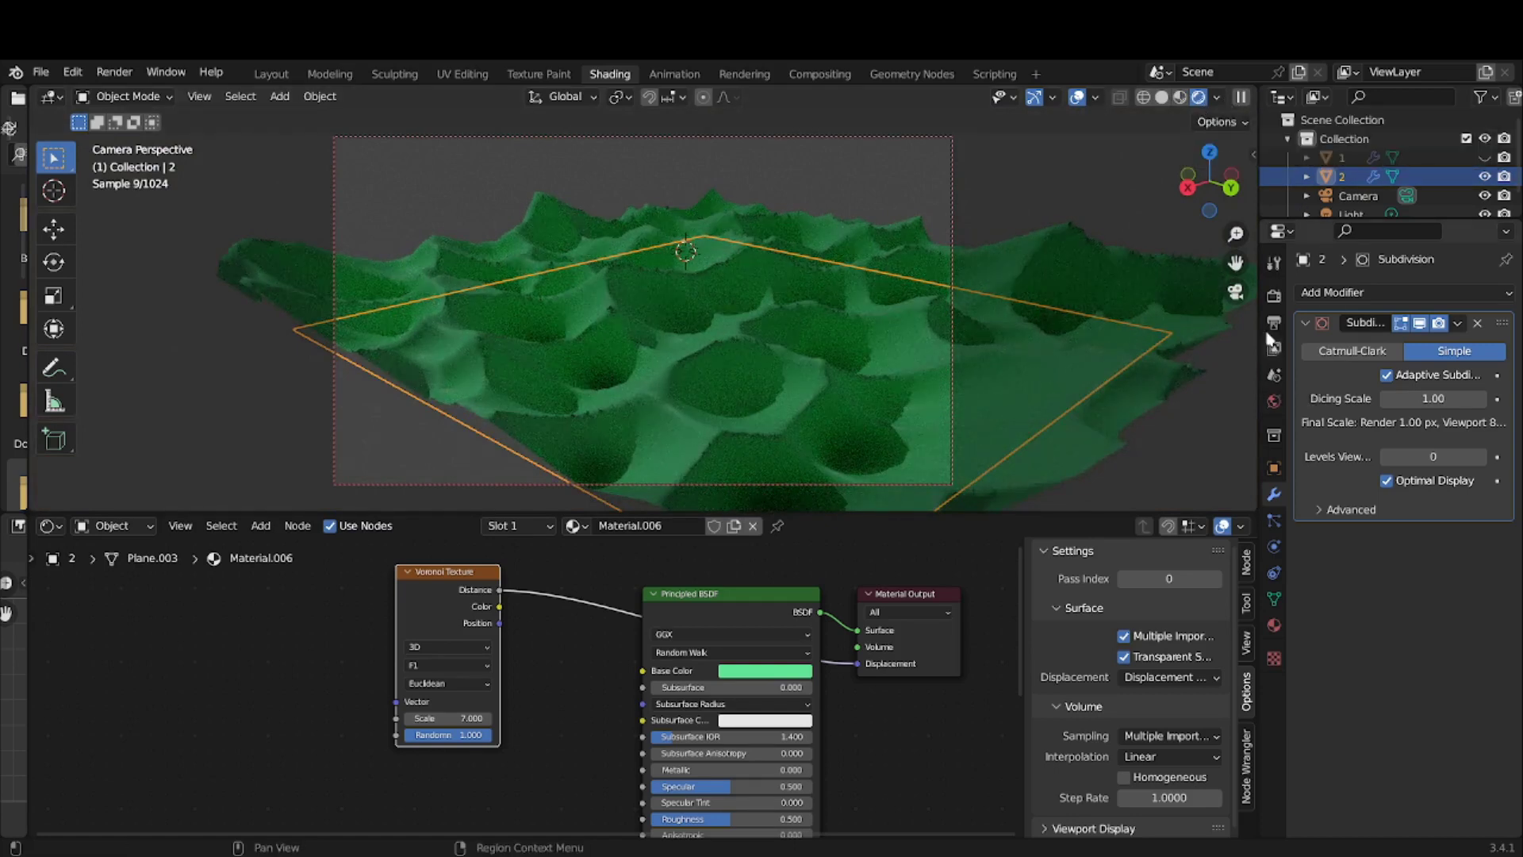
- Switch the render engine to Eevee to compare the displacement, then set it back to Cycles
{"action": "left_click", "coordinate": [1273, 295]}
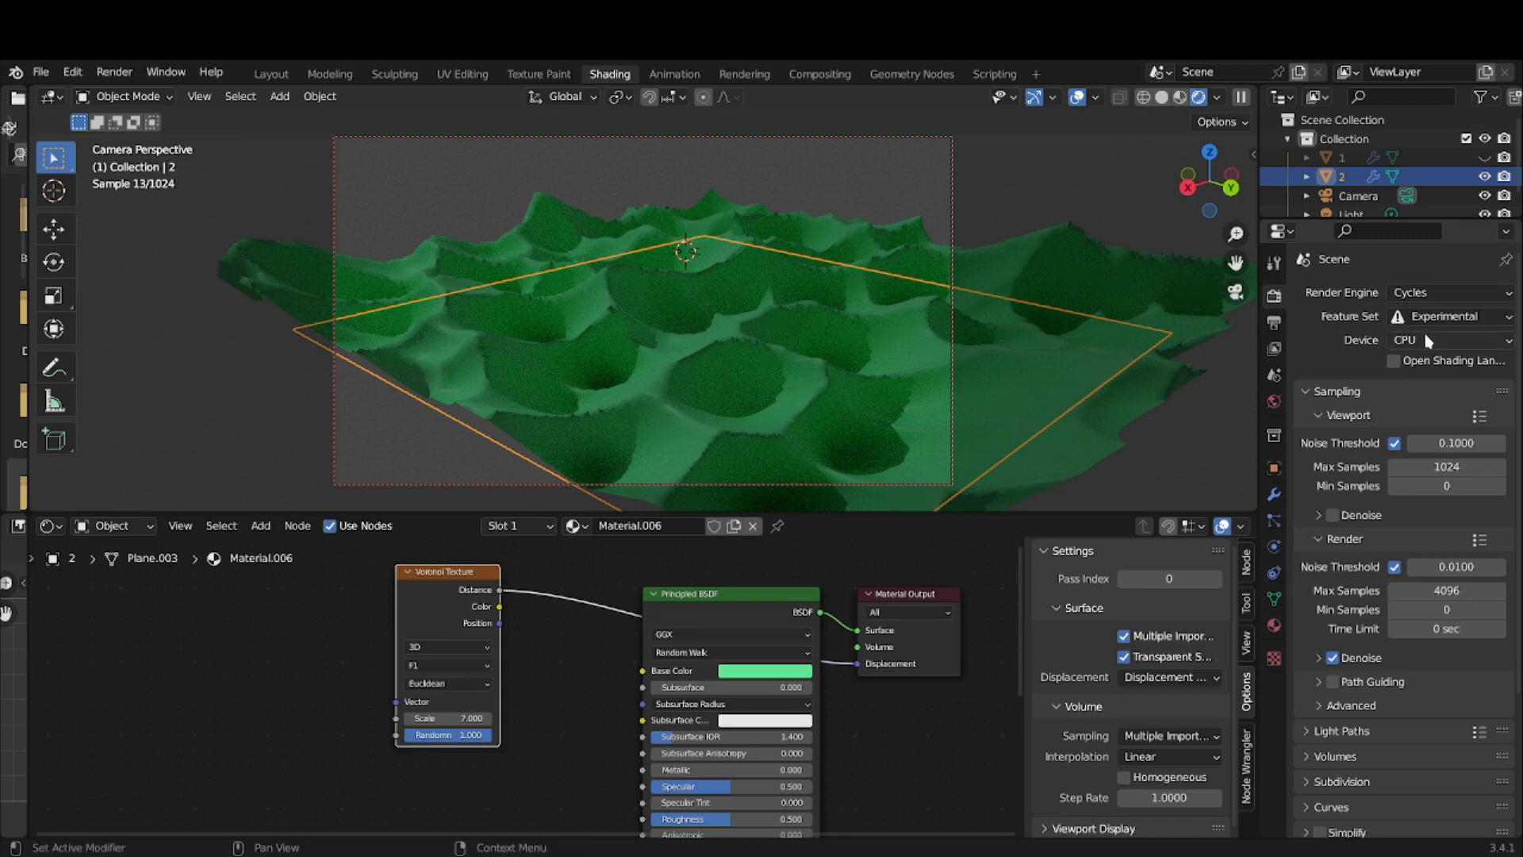
{"action": "left_click", "coordinate": [1422, 295]}
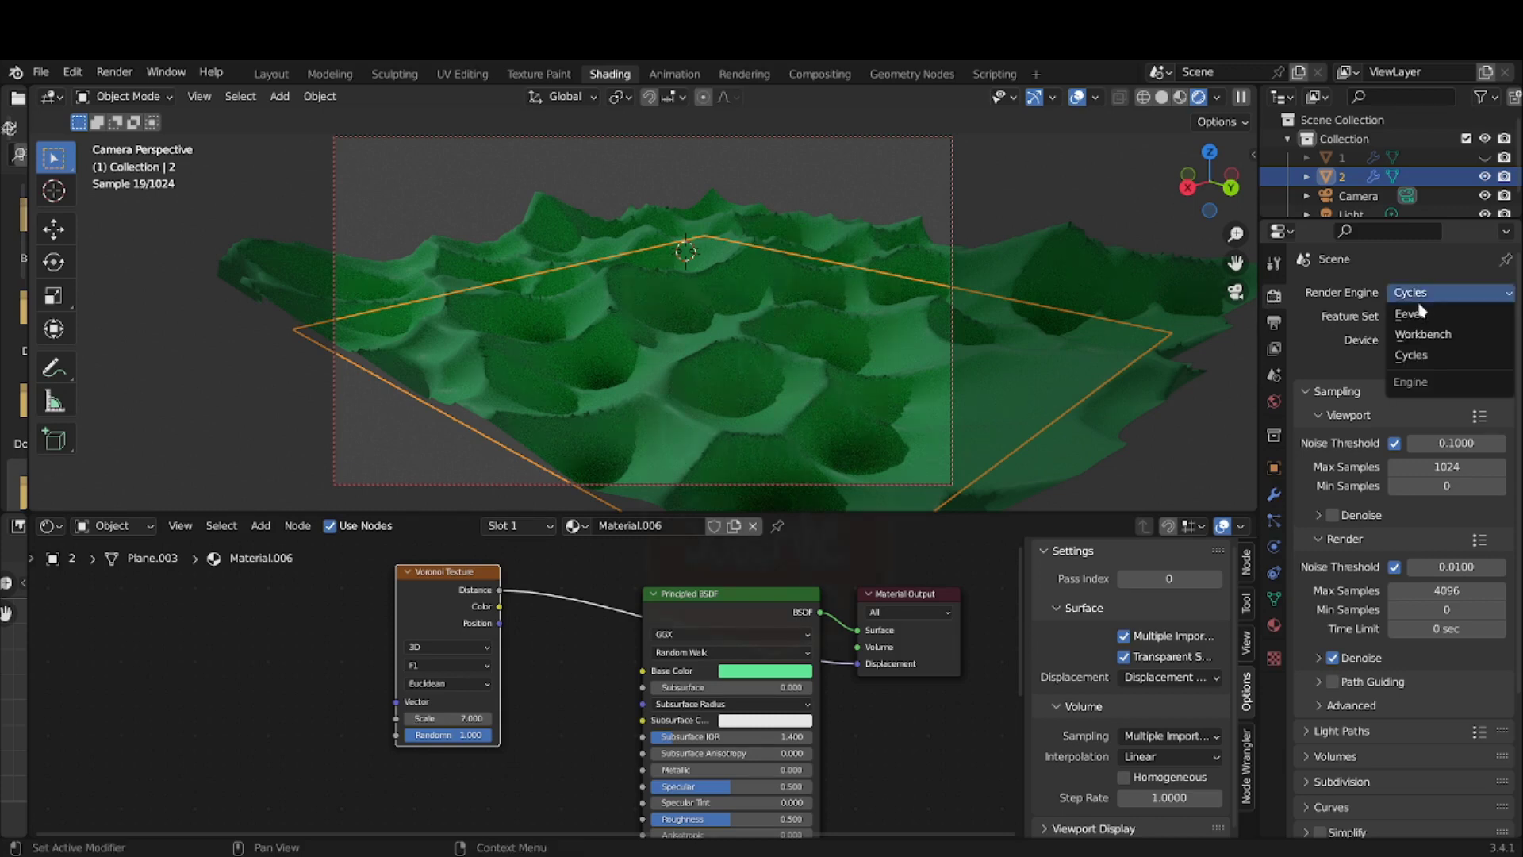
{"action": "left_click", "coordinate": [1420, 315]}
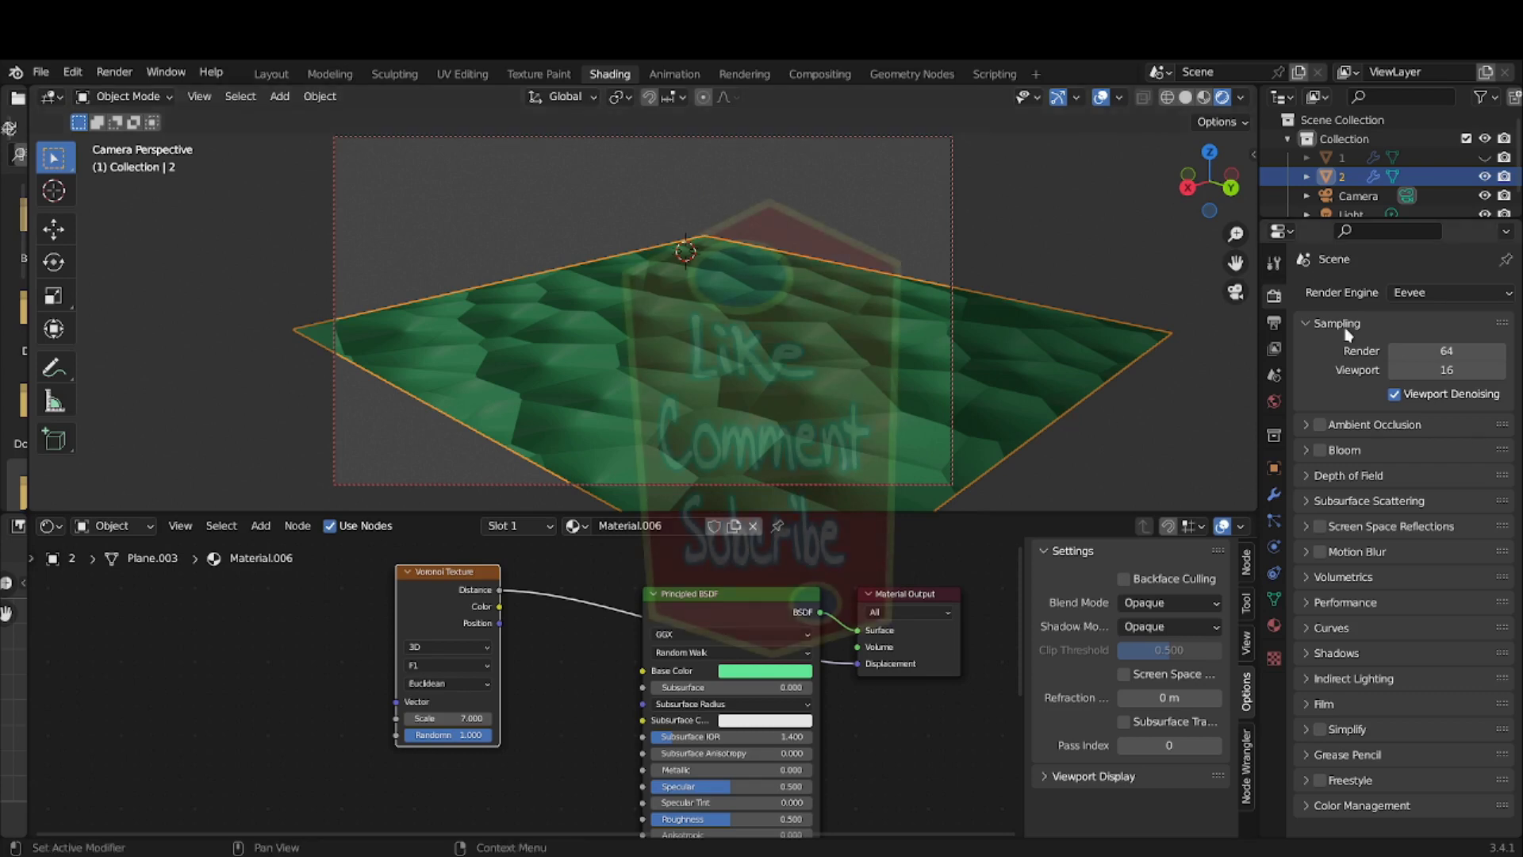
{"action": "left_click", "coordinate": [1398, 297]}
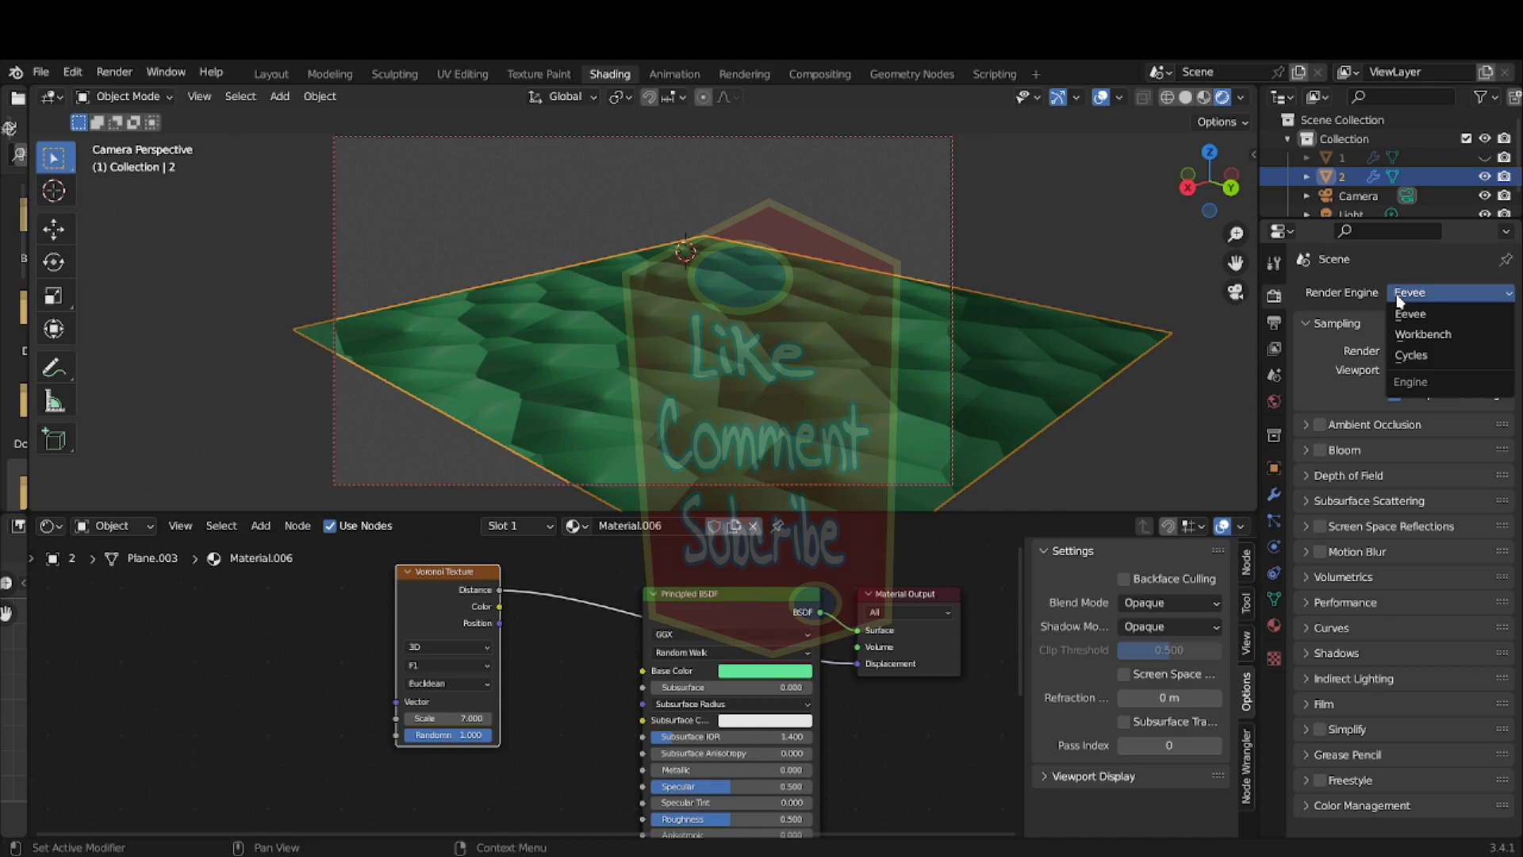
{"action": "left_click", "coordinate": [1411, 355]}
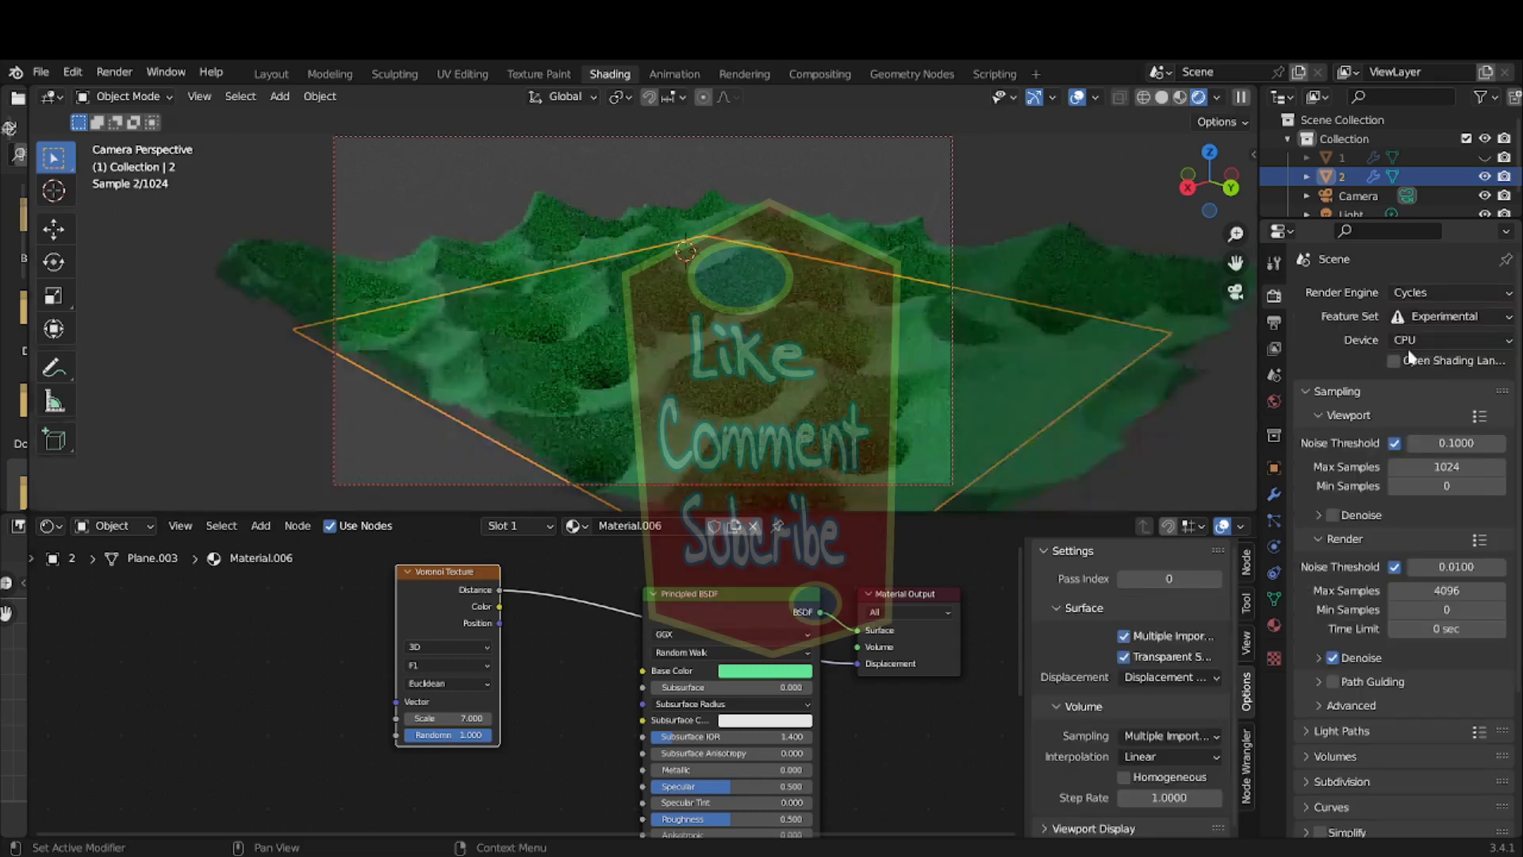